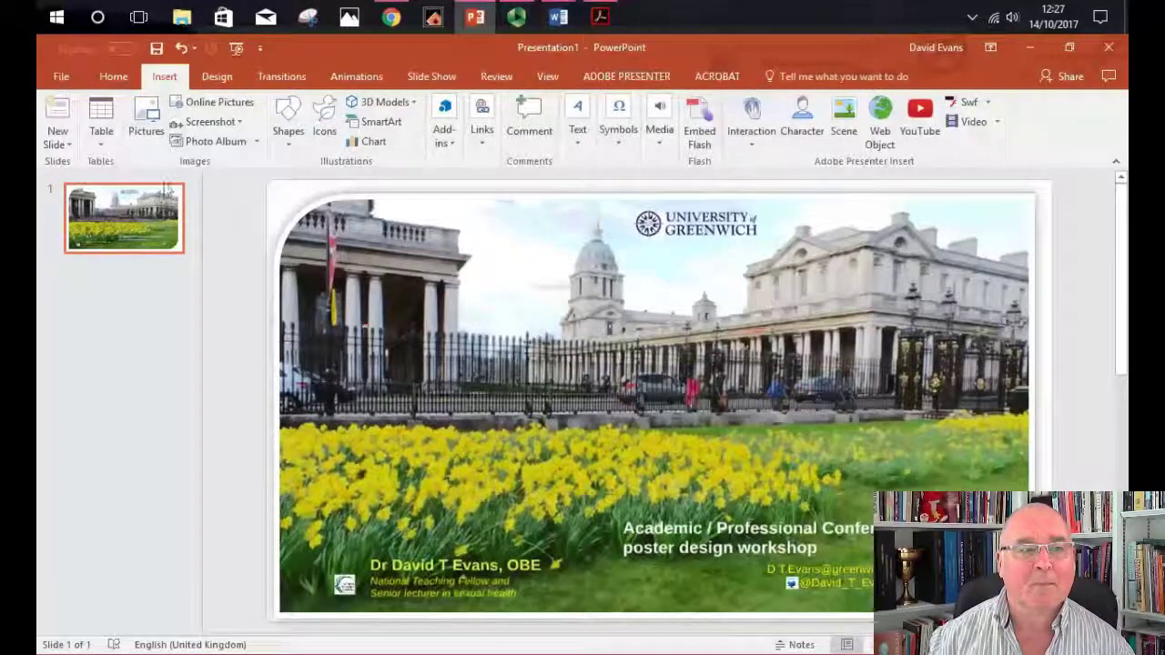
Create a new blank presentation from the File menu
{"action": "left_click", "coordinate": [60, 76]}
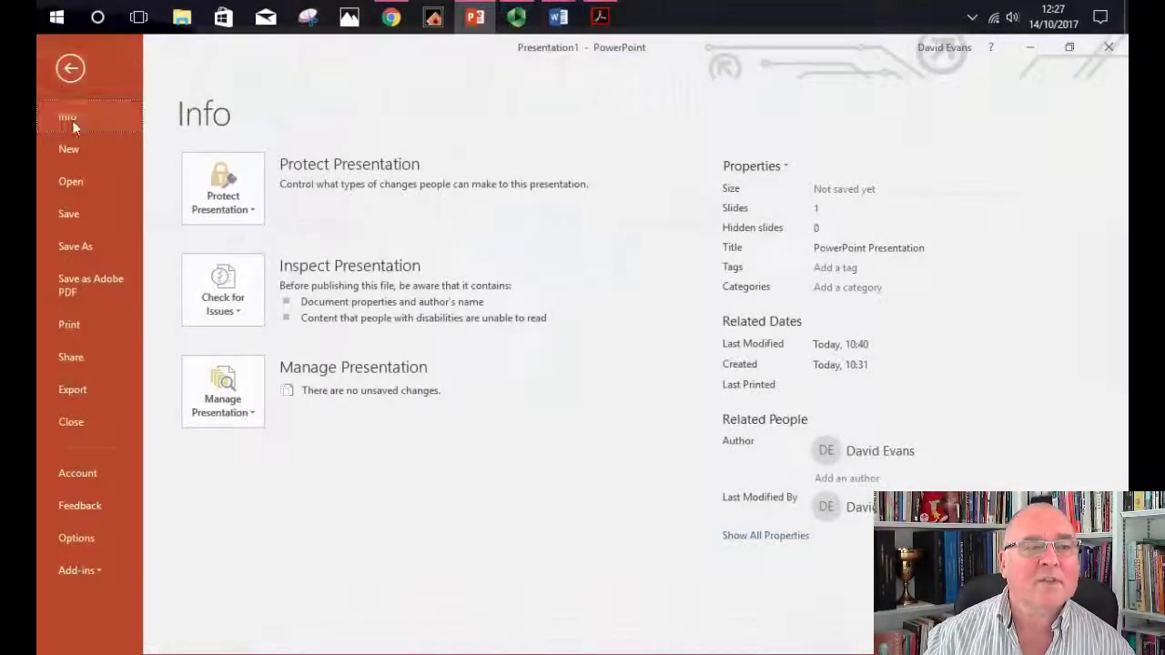
{"action": "left_click", "coordinate": [78, 151]}
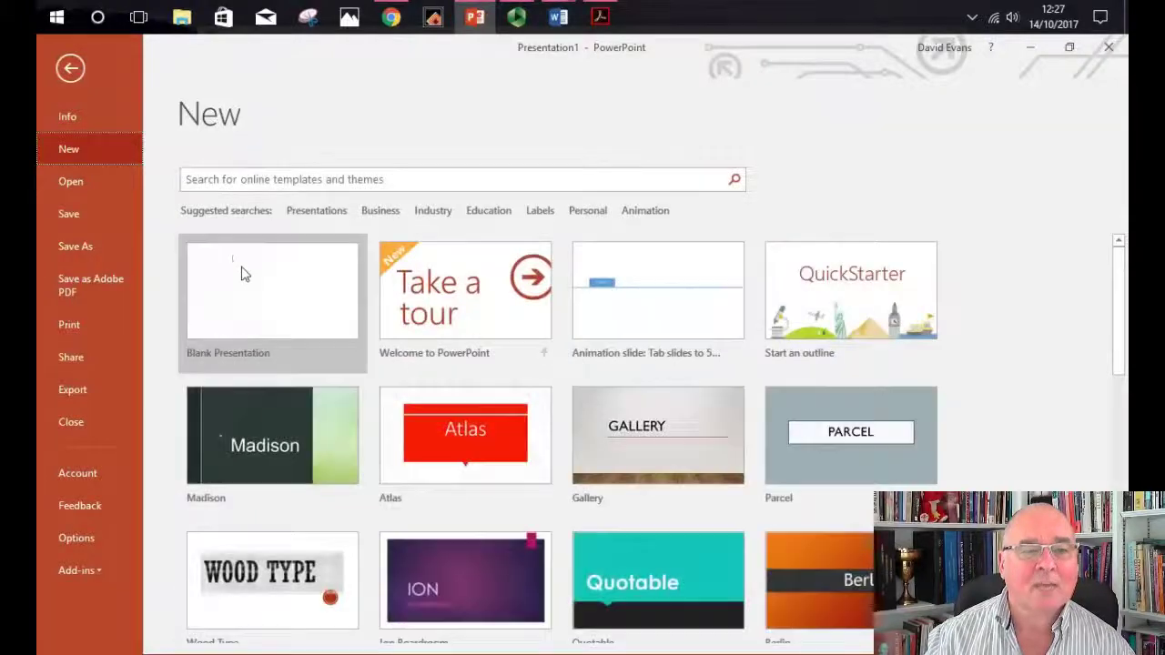
{"action": "left_click", "coordinate": [242, 274]}
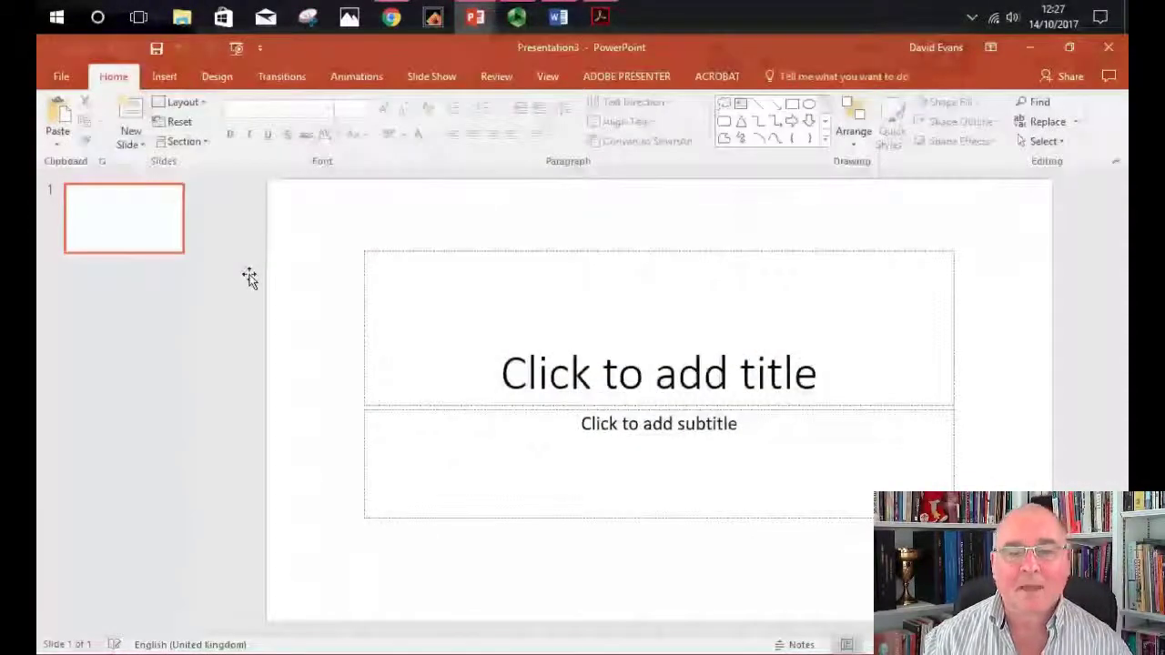
Delete the title and subtitle placeholders so slide 1 is empty
{"action": "left_click", "coordinate": [628, 328]}
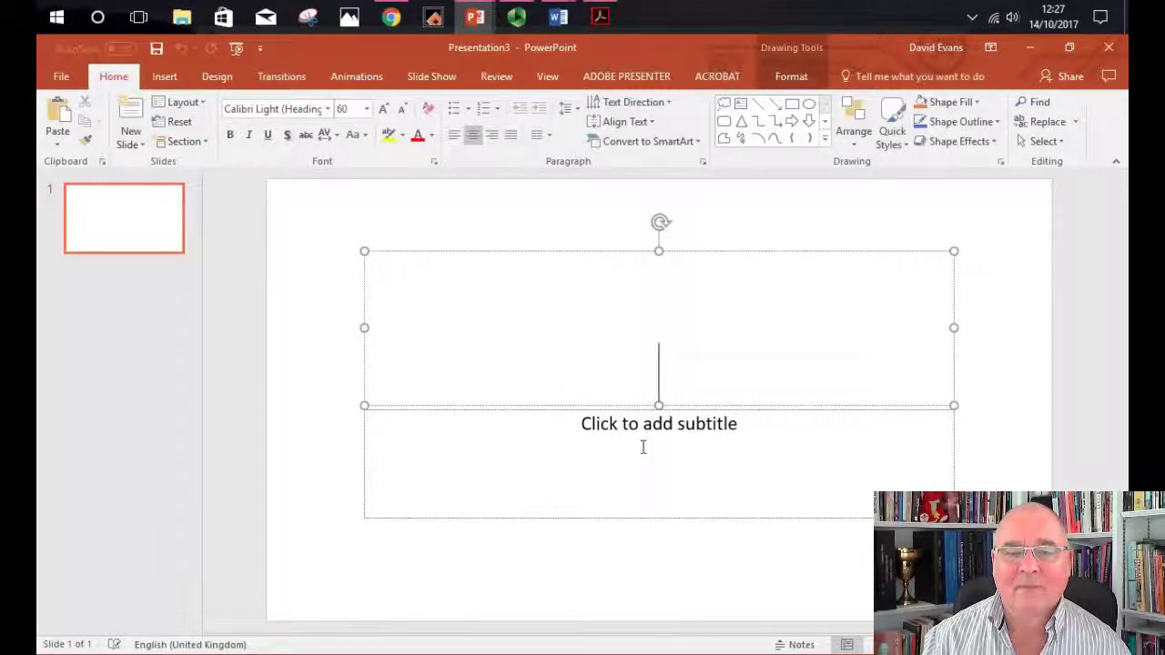
{"action": "left_click", "coordinate": [642, 447], "text": "shift"}
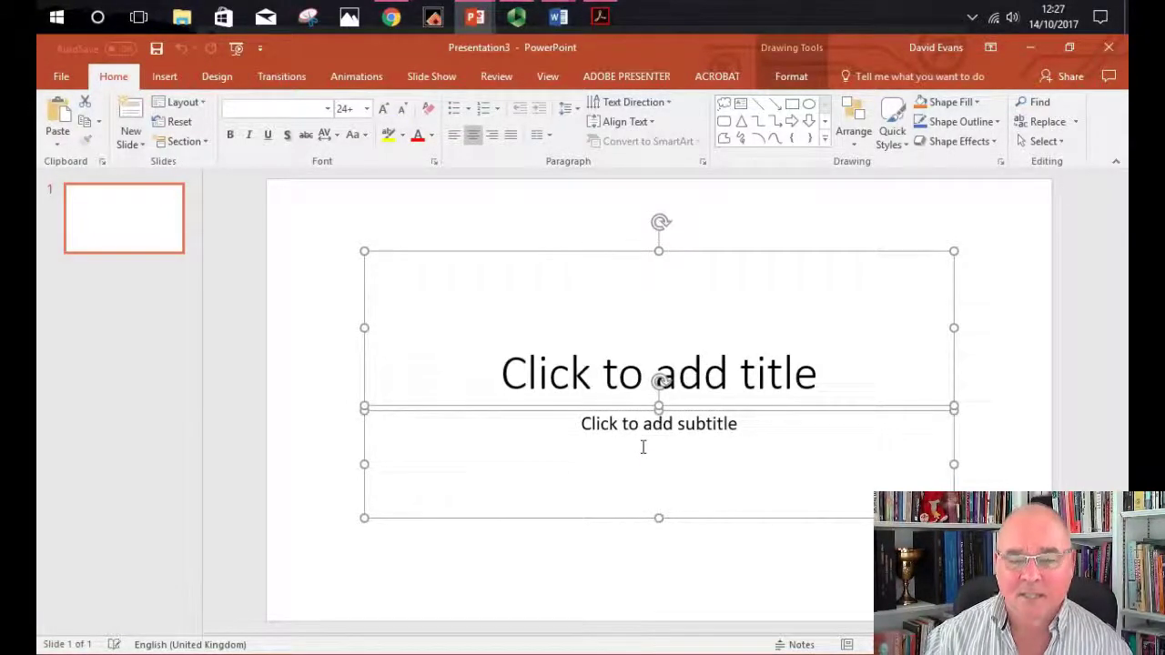
{"action": "key", "text": "Delete"}
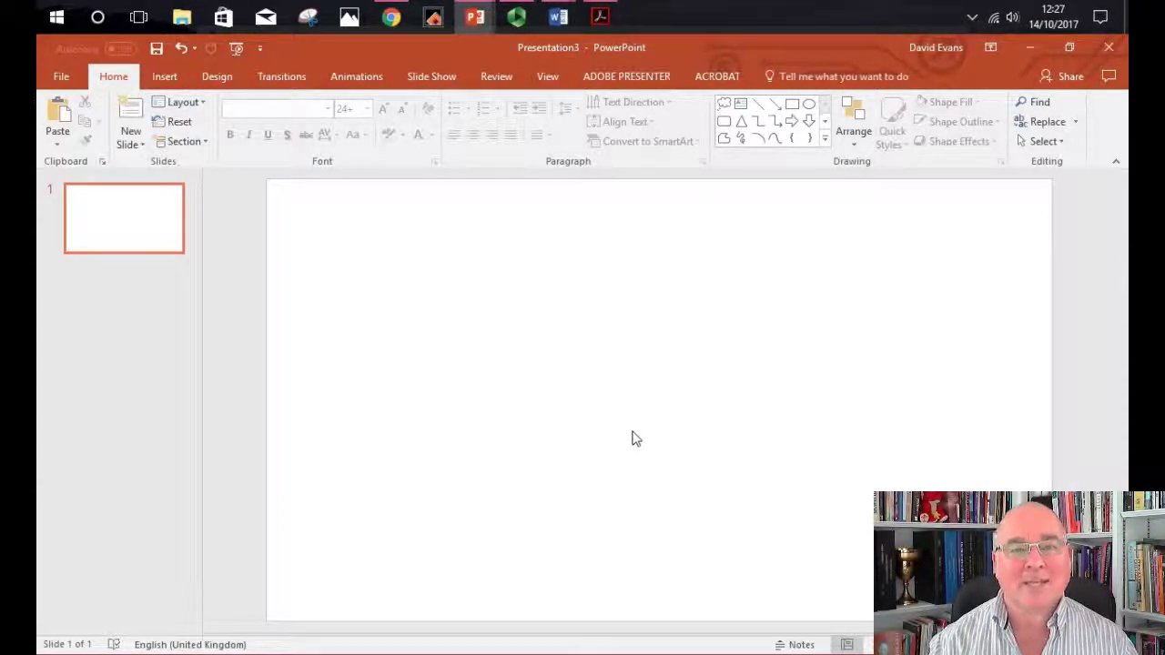
In Custom Slide Size, set the slides to Portrait and view the preset size list
{"action": "left_click", "coordinate": [165, 79]}
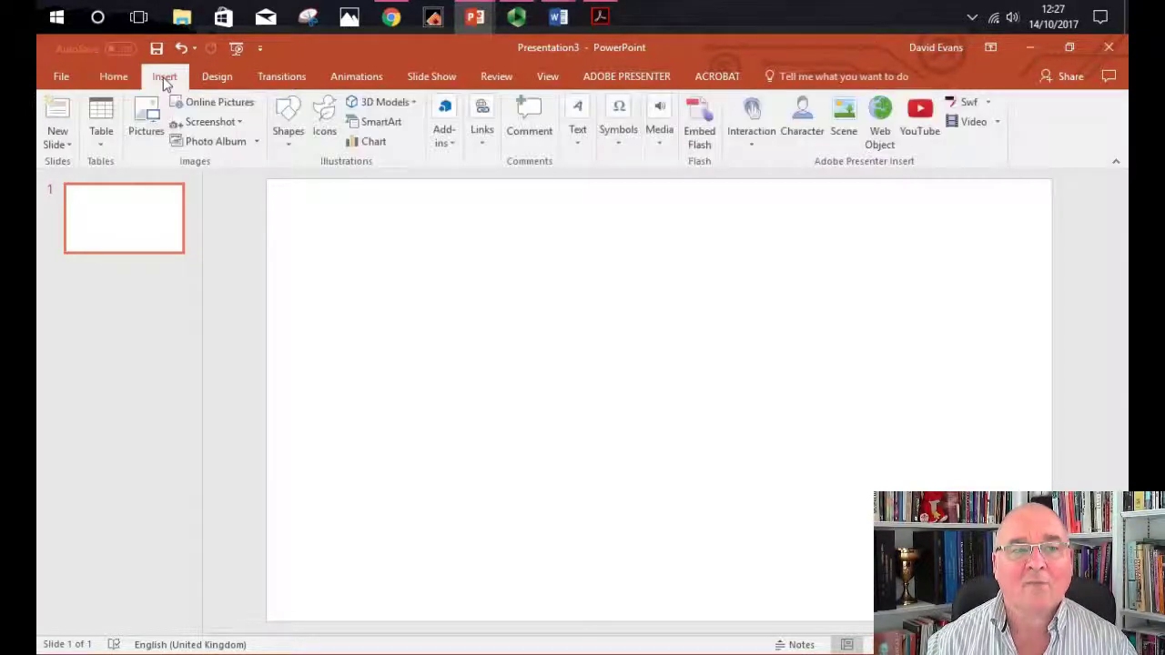
{"action": "left_click", "coordinate": [228, 79]}
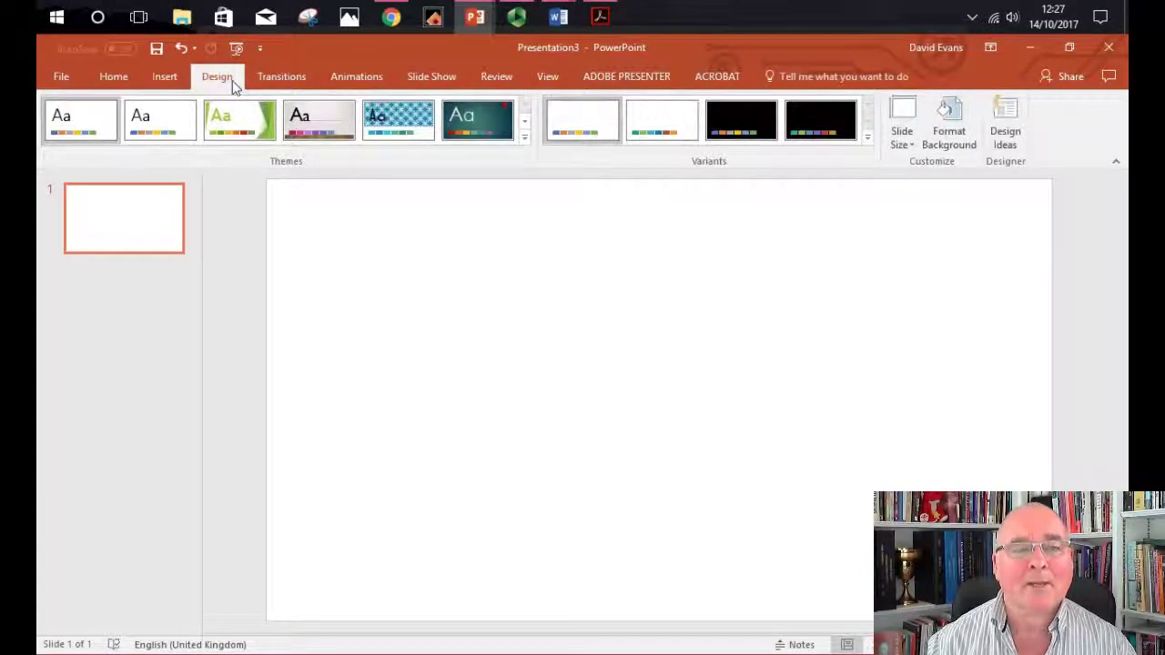
{"action": "left_click", "coordinate": [912, 147]}
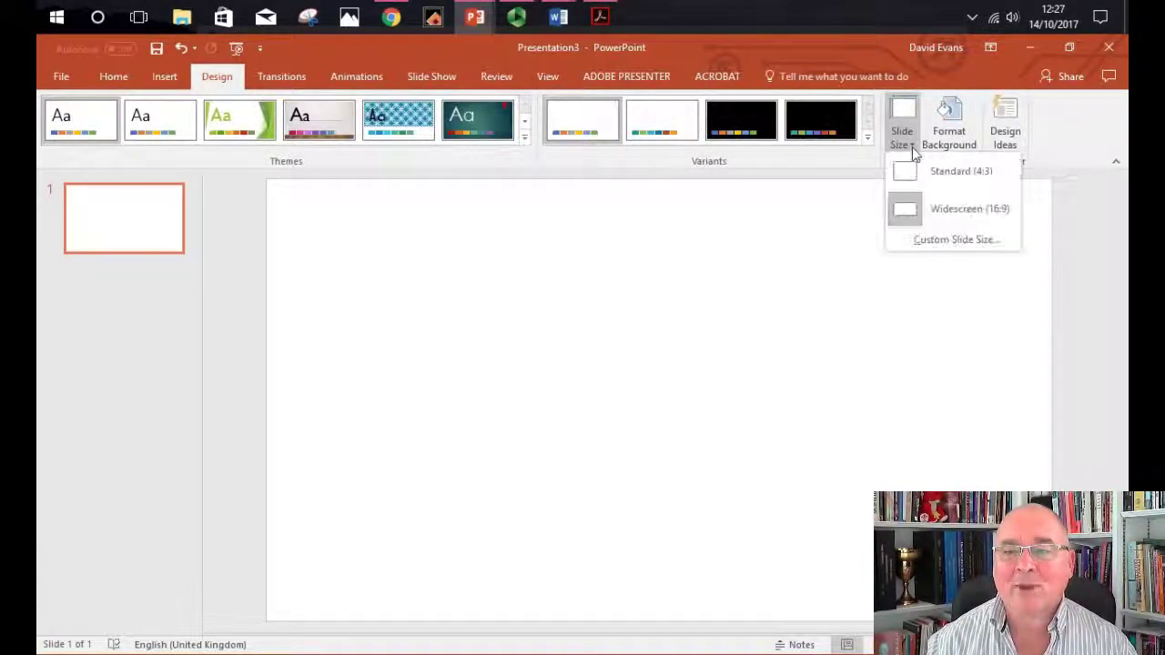
{"action": "left_click", "coordinate": [938, 239]}
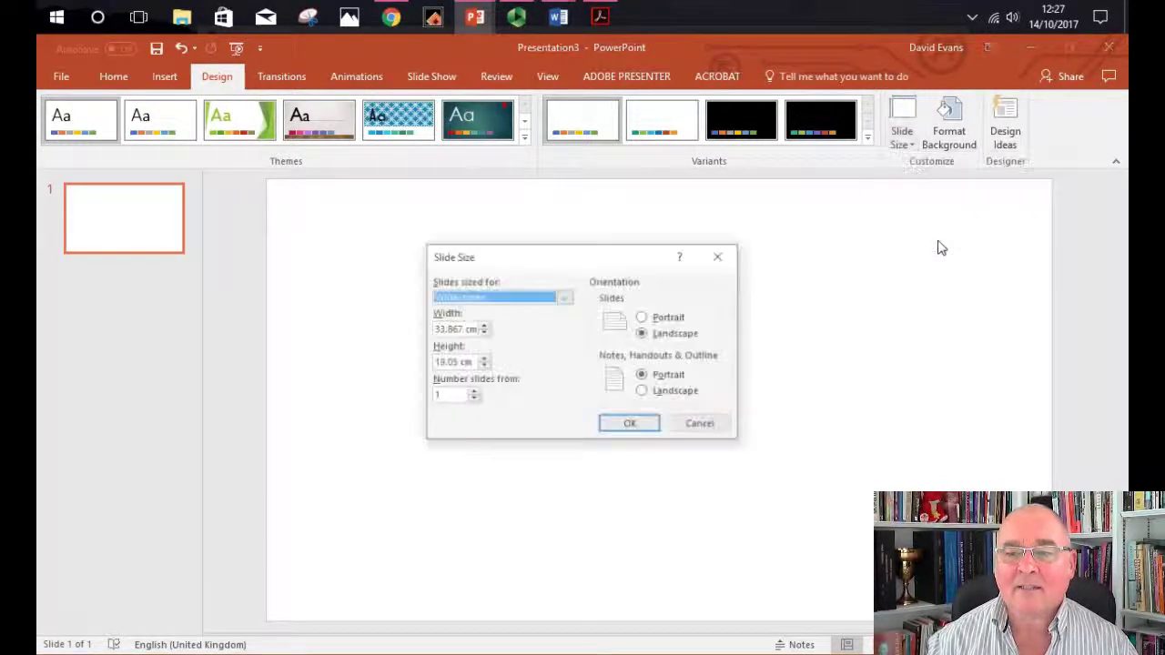
{"action": "left_click", "coordinate": [671, 318]}
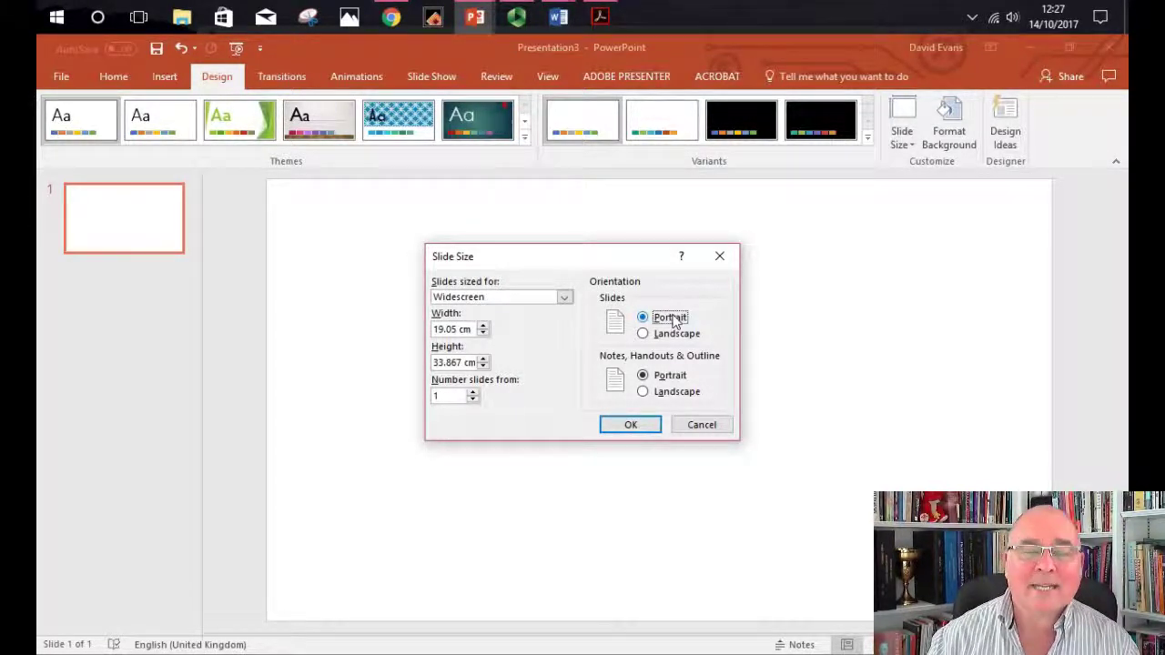
{"action": "left_click", "coordinate": [566, 299]}
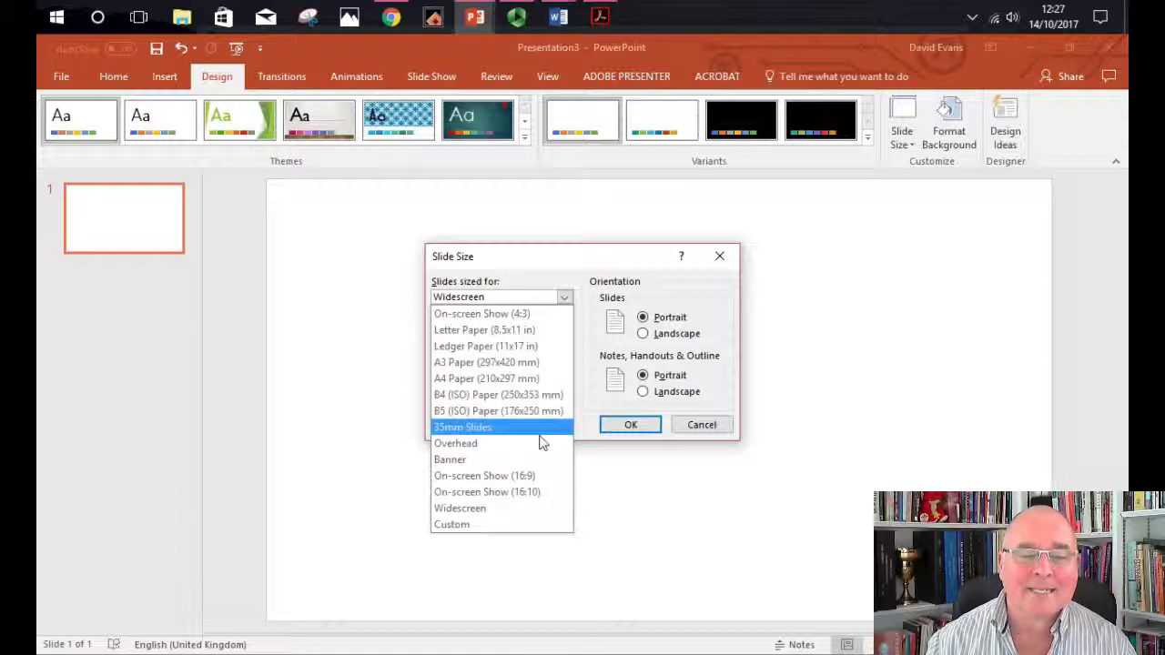
Set a custom slide size of 84.1 cm wide by 118.9 cm high, choosing Maximize
{"action": "left_click", "coordinate": [500, 527]}
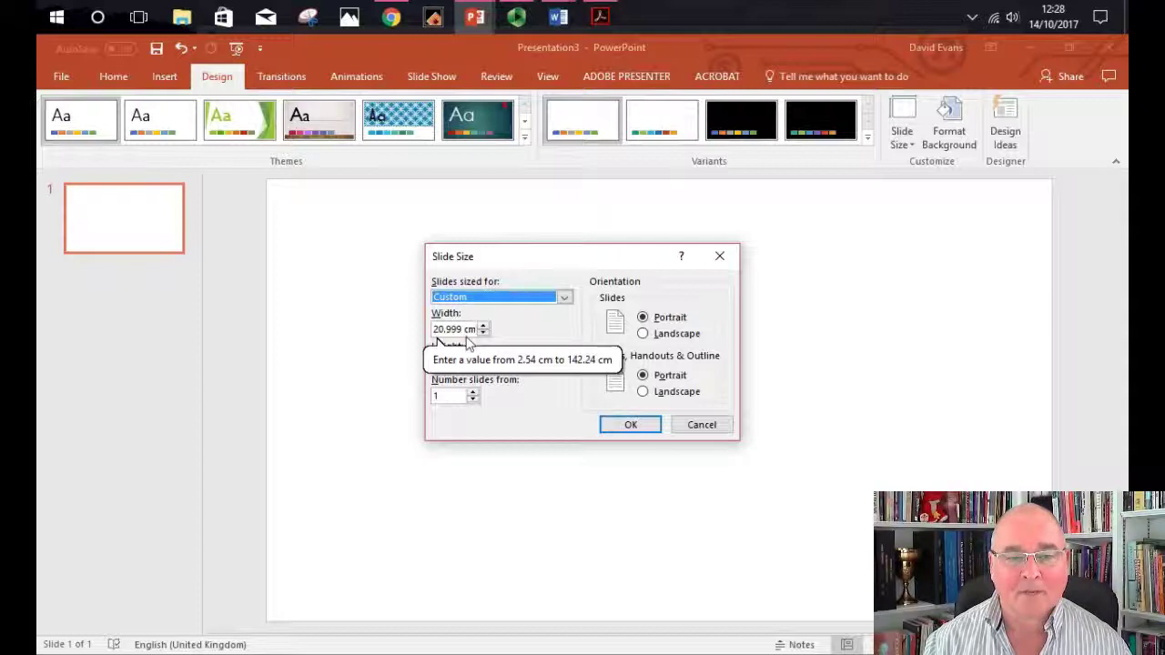
{"action": "key", "text": "Tab"}
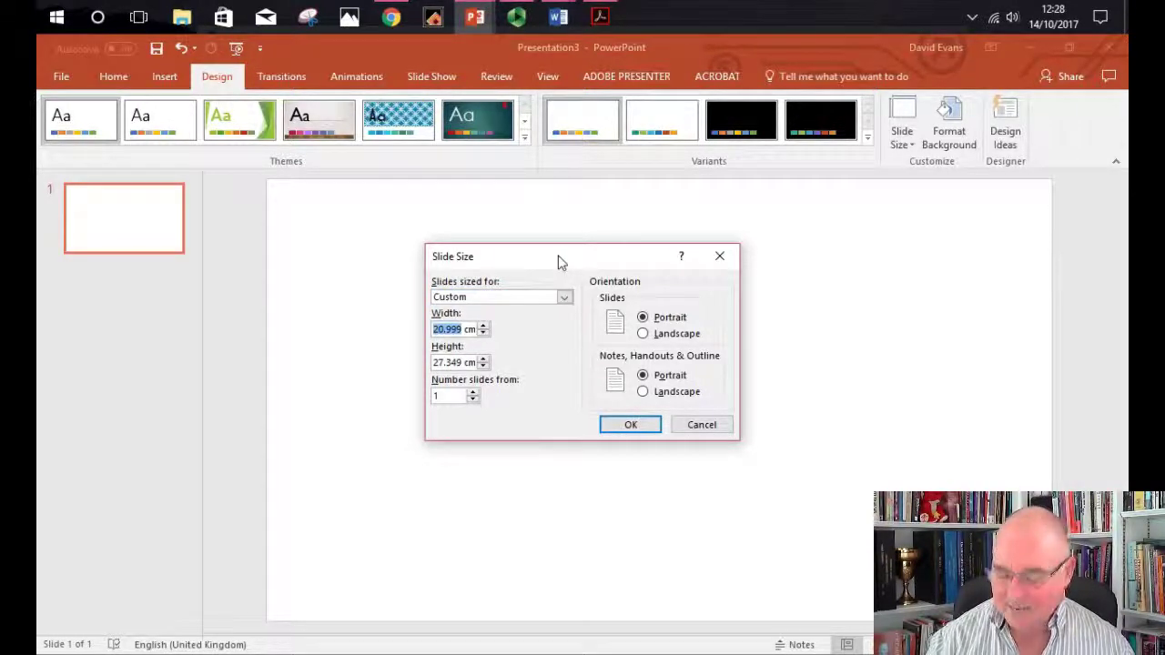
{"action": "type", "text": "84.1"}
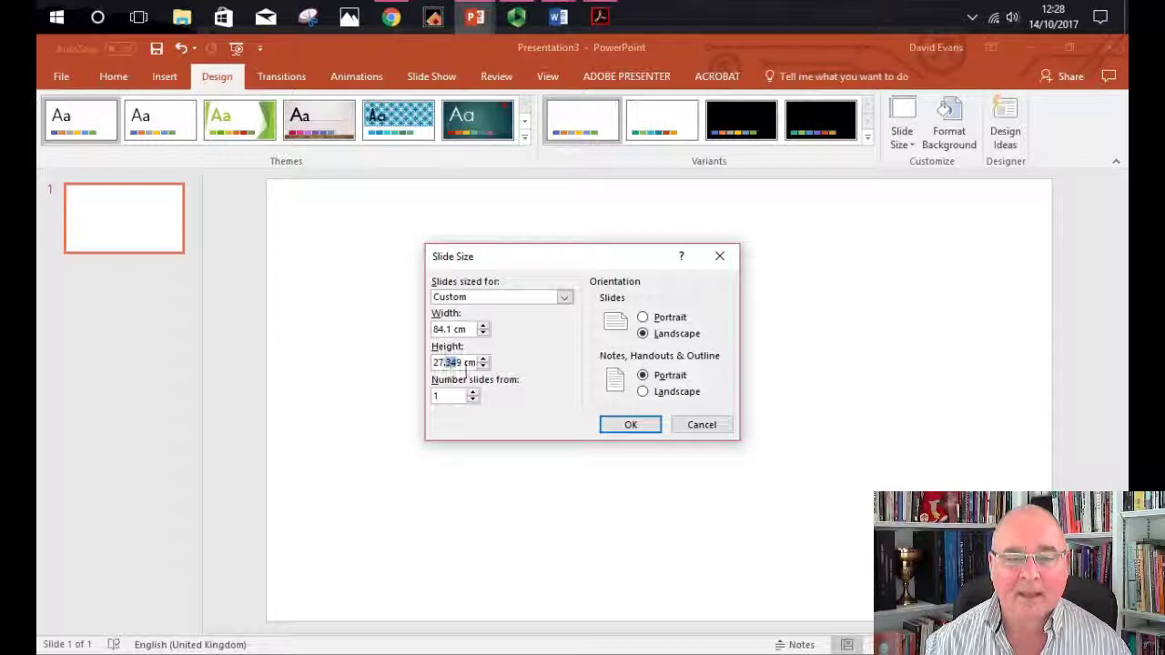
{"action": "left_click_drag", "start_coordinate": [461, 363], "coordinate": [420, 373]}
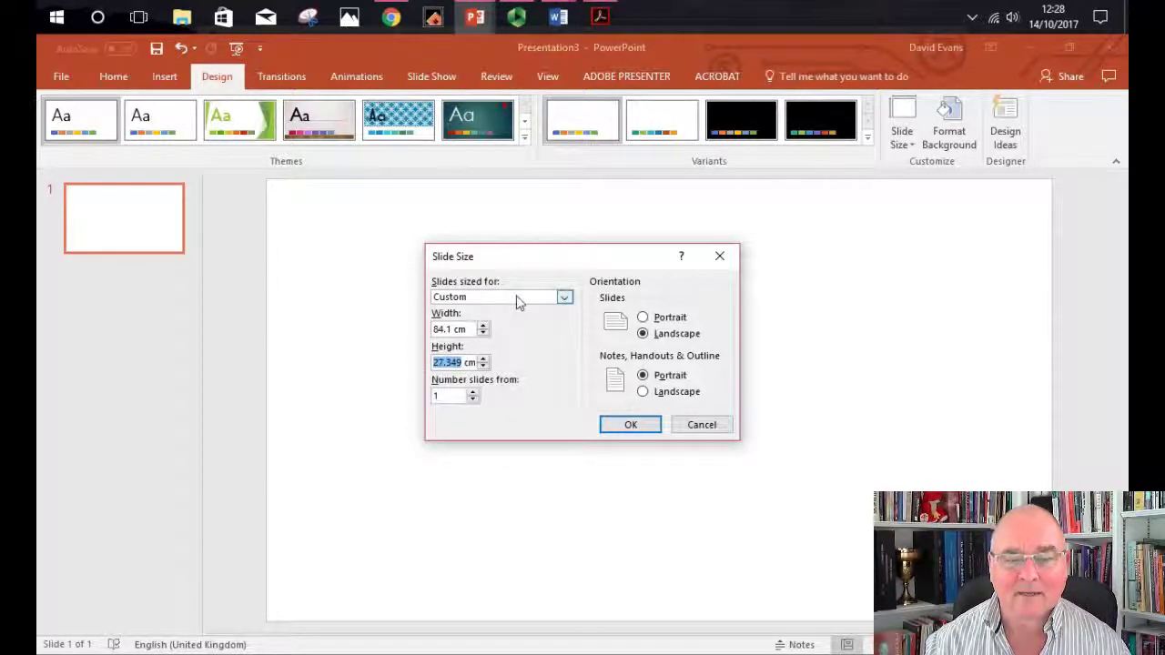
{"action": "type", "text": "118.9"}
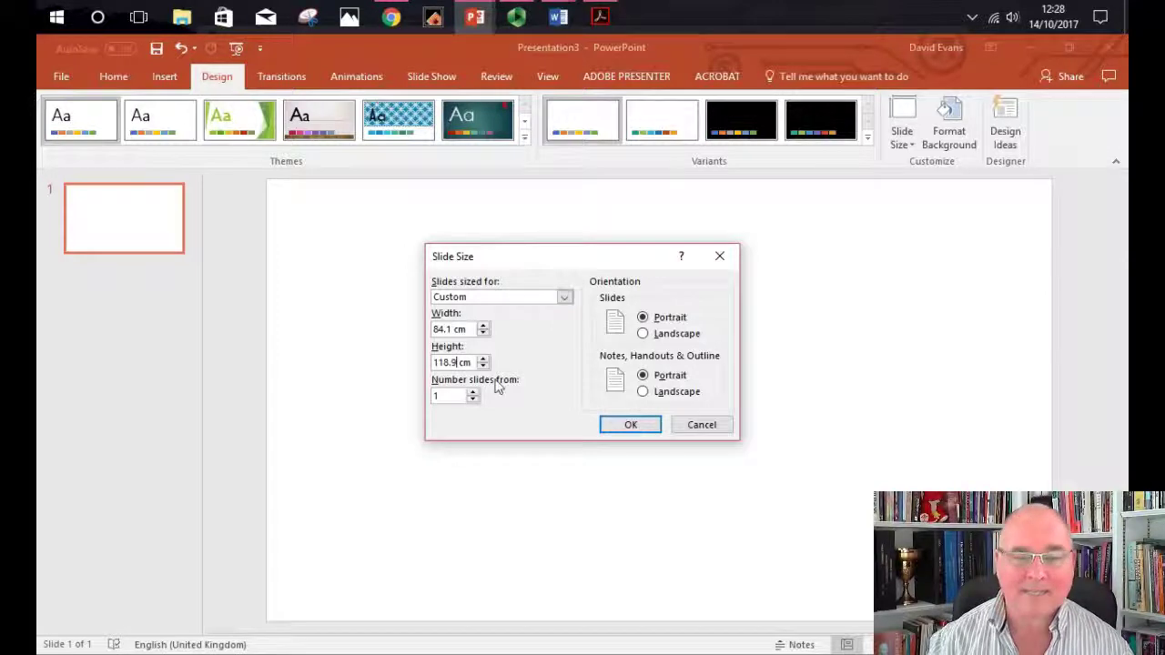
{"action": "left_click", "coordinate": [623, 426]}
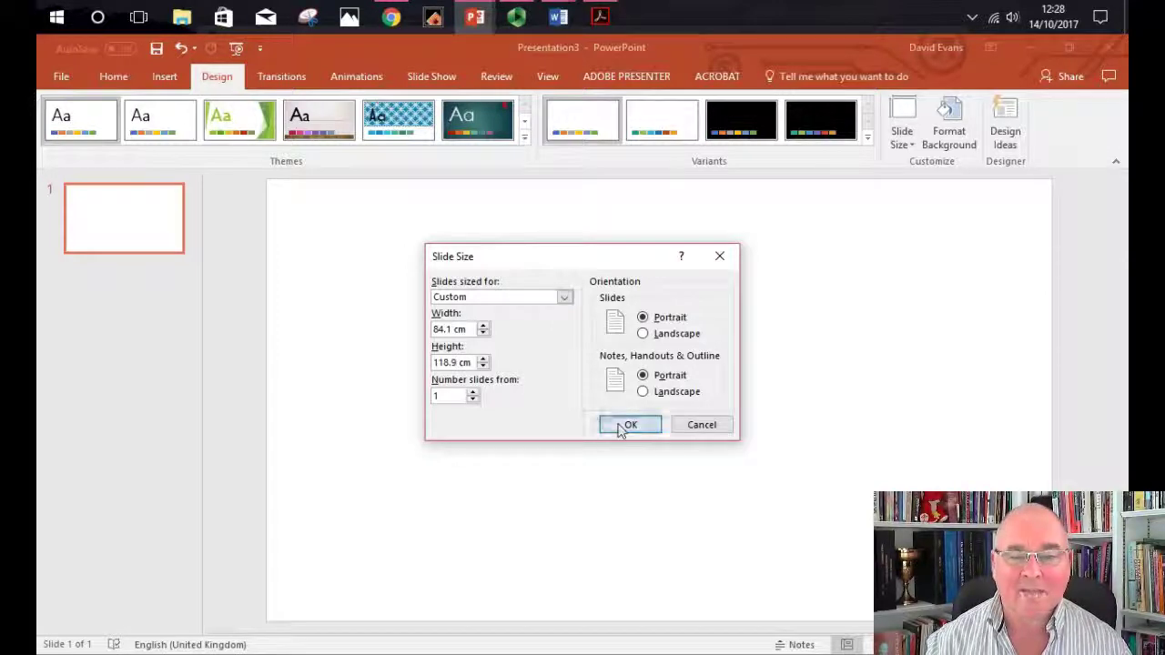
{"action": "left_click", "coordinate": [472, 386]}
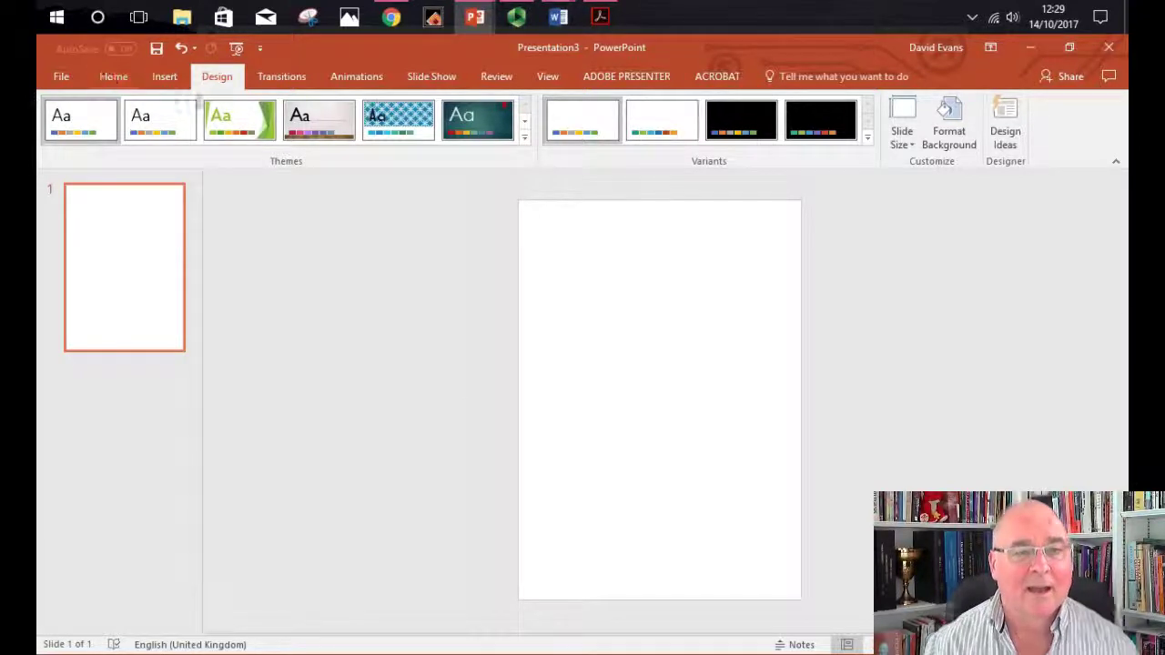
{"action": "left_click", "coordinate": [525, 138]}
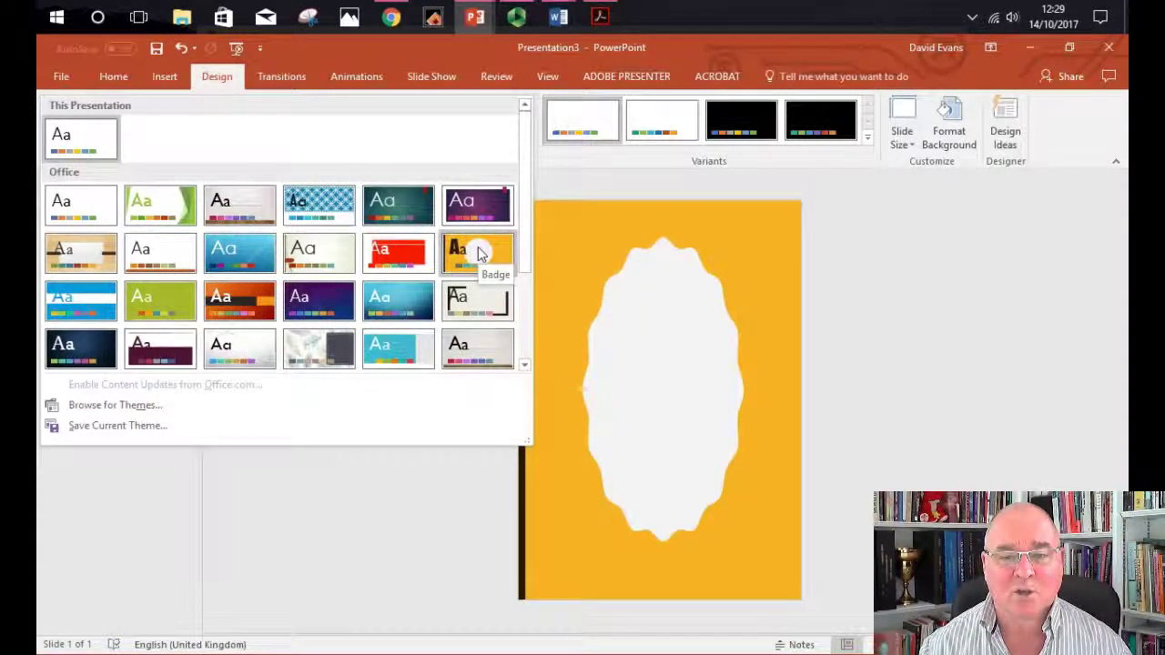
{"action": "left_click", "coordinate": [868, 138]}
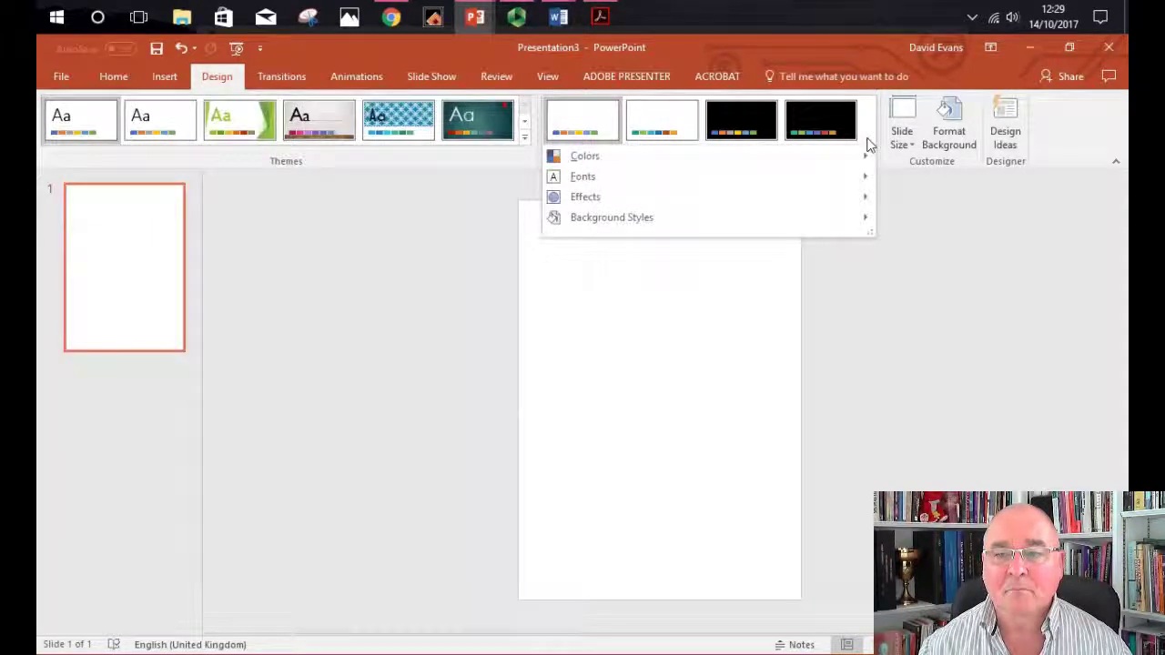
{"action": "mouse_move", "coordinate": [851, 159]}
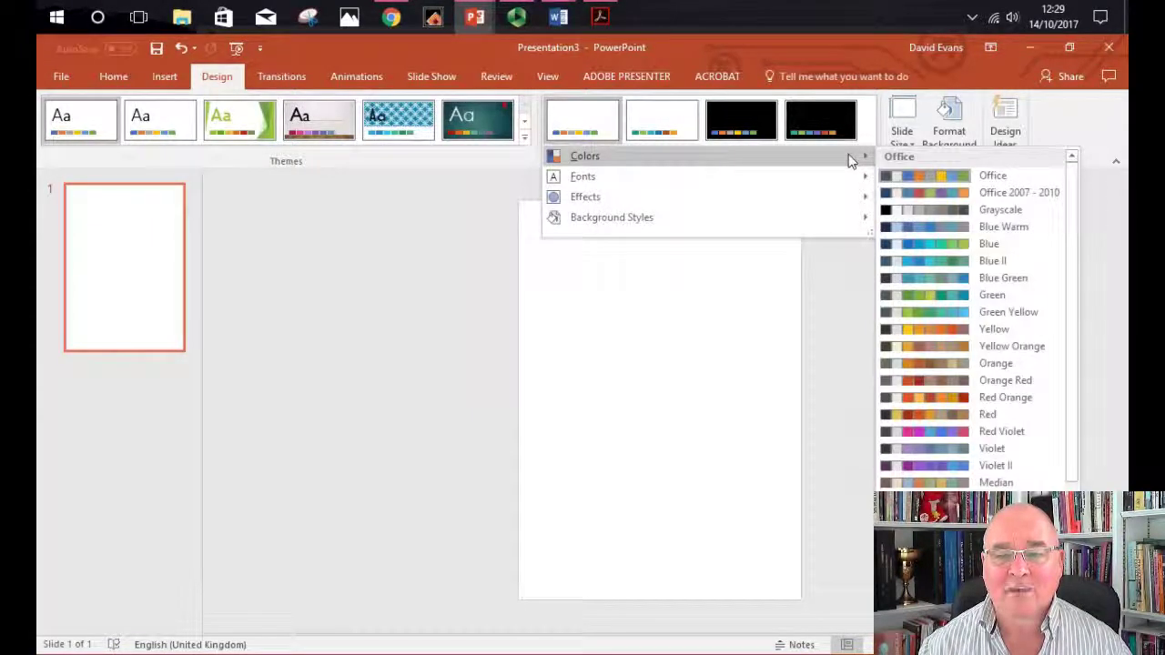
{"action": "left_click", "coordinate": [446, 189]}
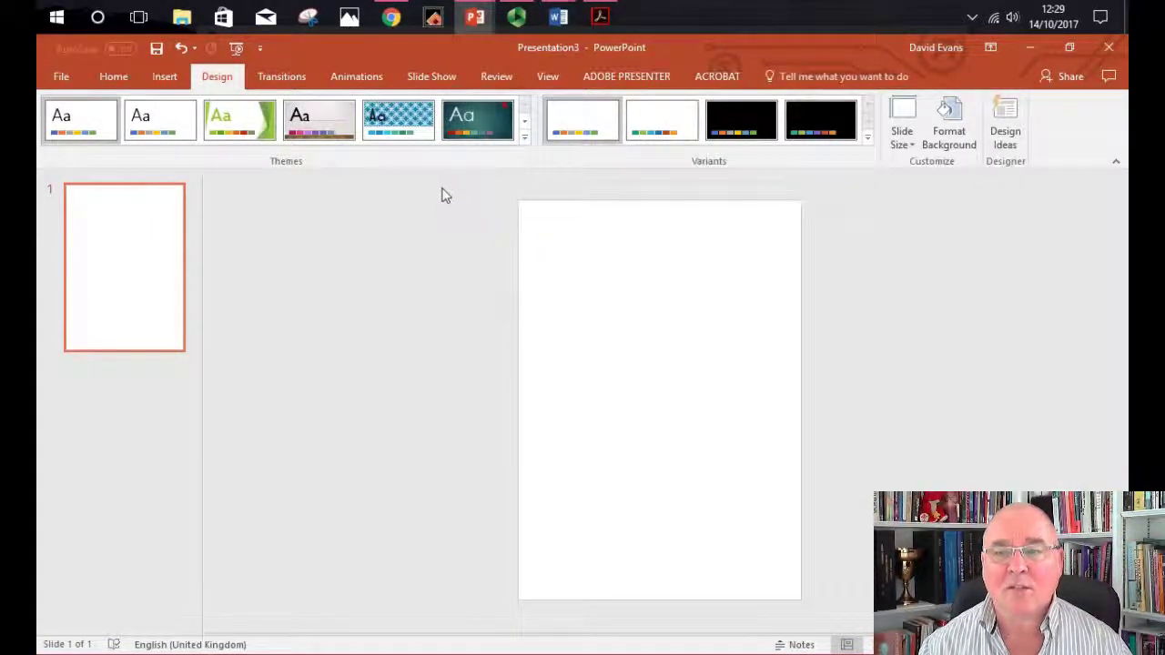
Apply a light blue linear gradient fill to the slide background
{"action": "left_click", "coordinate": [954, 118]}
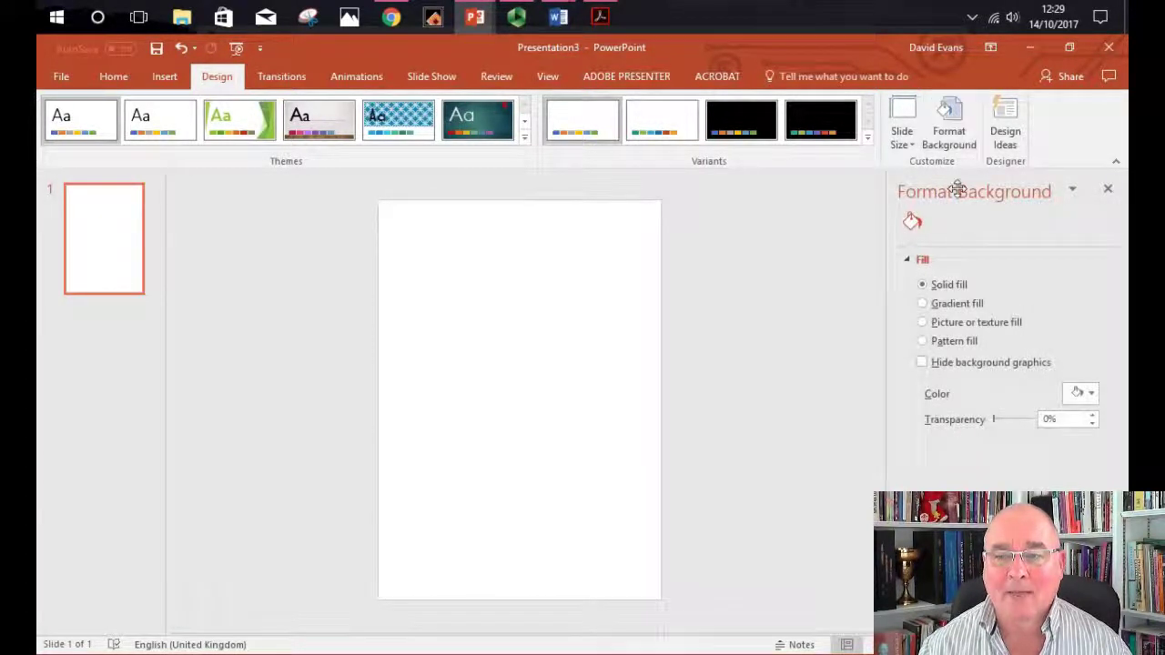
{"action": "left_click", "coordinate": [957, 306]}
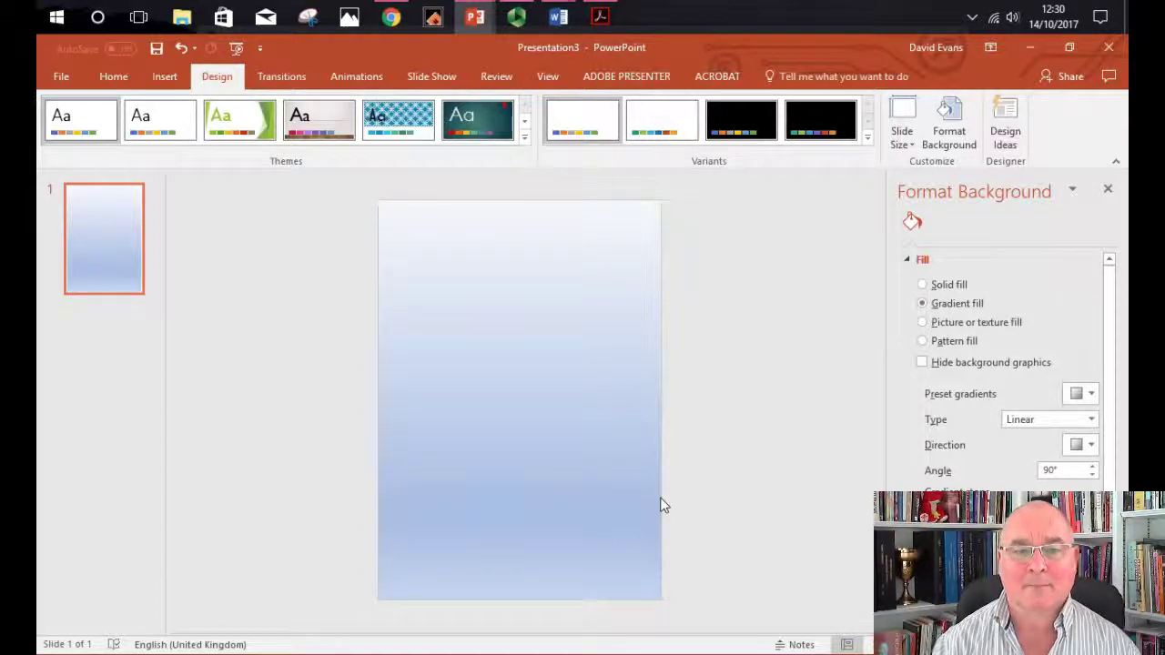
Insert the picture 'UoG_Logo 2017 Blue.jpg' from the Logoi folder
{"action": "left_click", "coordinate": [165, 81]}
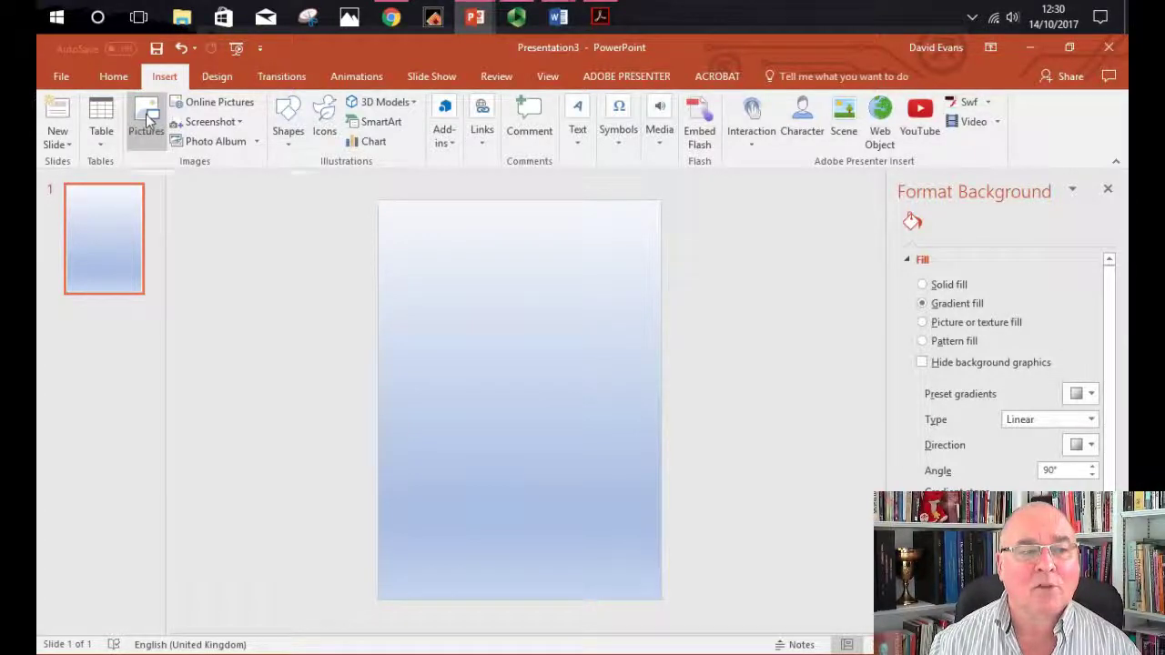
{"action": "left_click", "coordinate": [146, 114]}
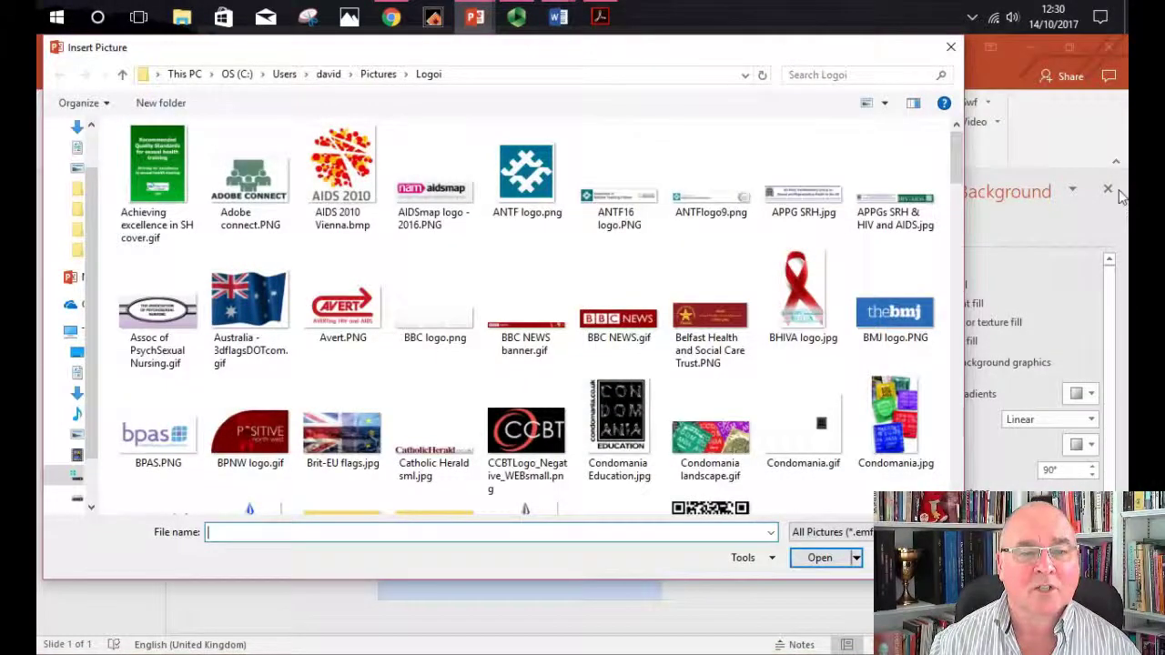
{"action": "left_click_drag", "start_coordinate": [954, 162], "coordinate": [958, 480]}
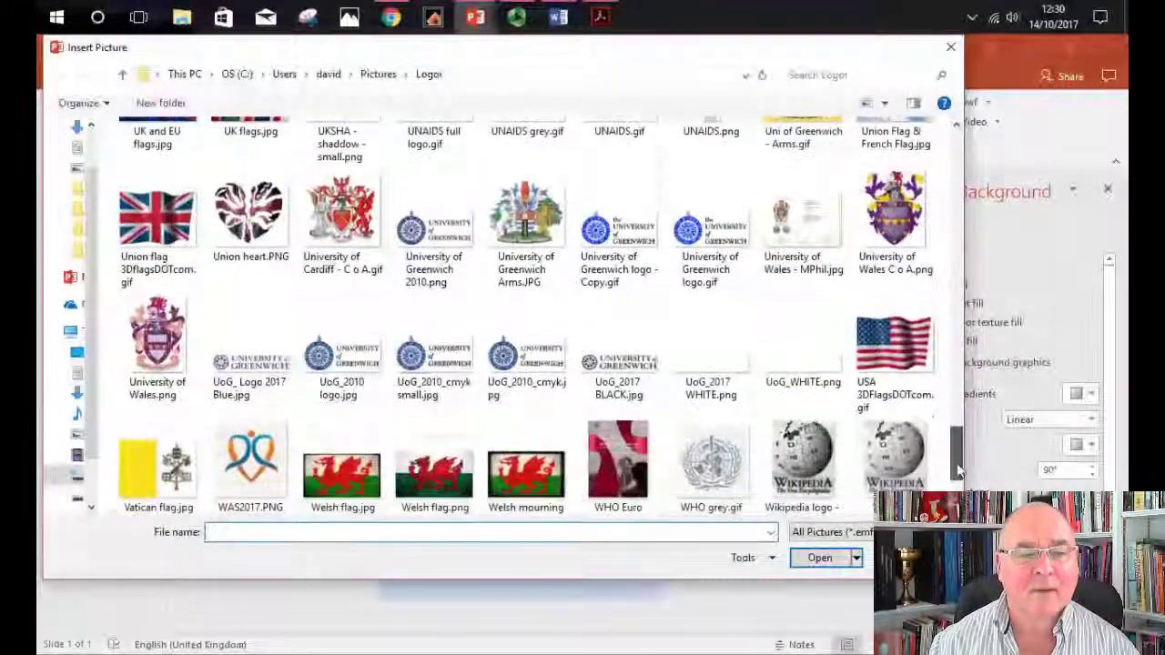
{"action": "double_click", "coordinate": [264, 375]}
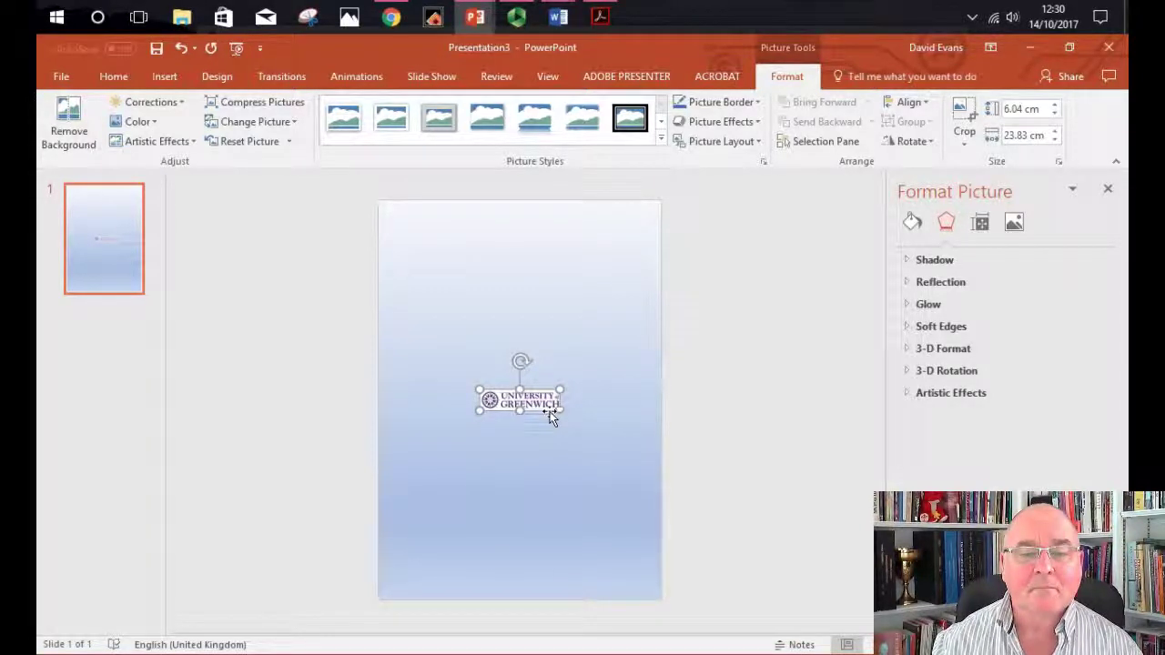
Drag the logo to the top-left corner and enlarge it from its corner handle
{"action": "left_click_drag", "start_coordinate": [550, 417], "coordinate": [465, 233]}
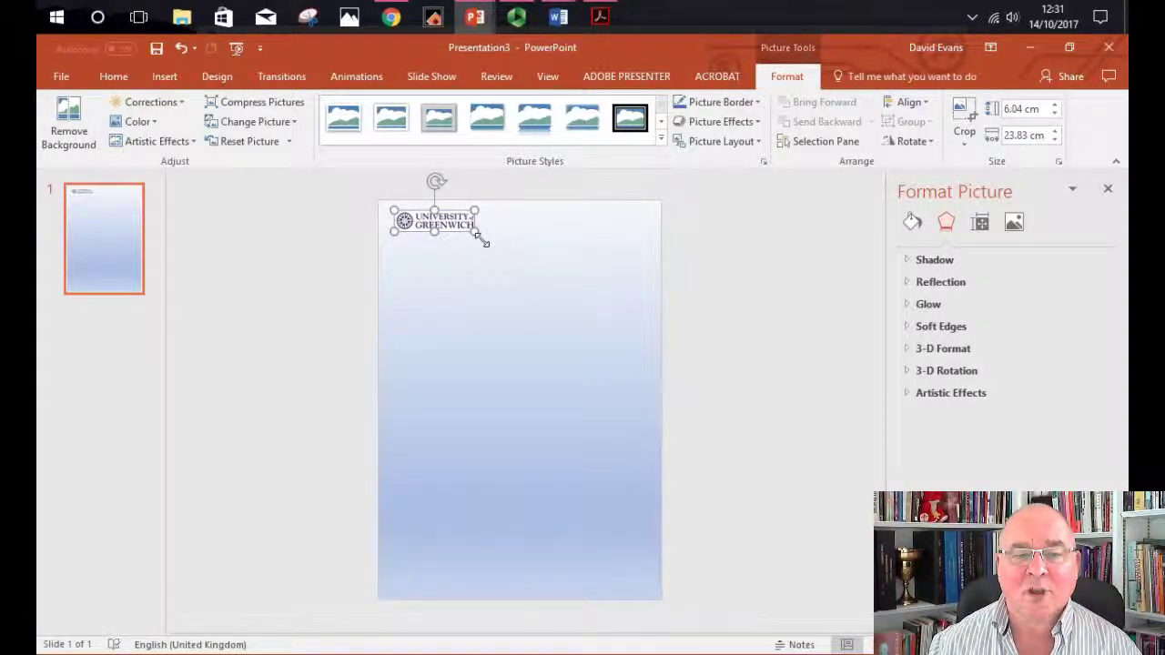
{"action": "left_click_drag", "start_coordinate": [485, 243], "coordinate": [480, 272]}
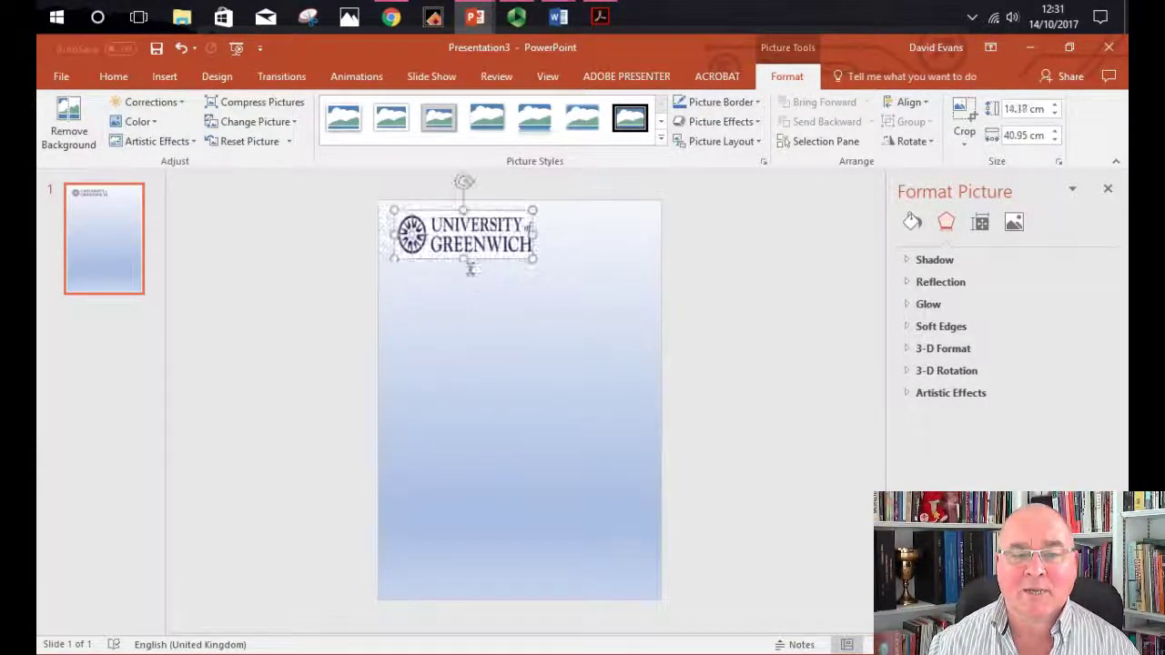
{"action": "left_click", "coordinate": [472, 293]}
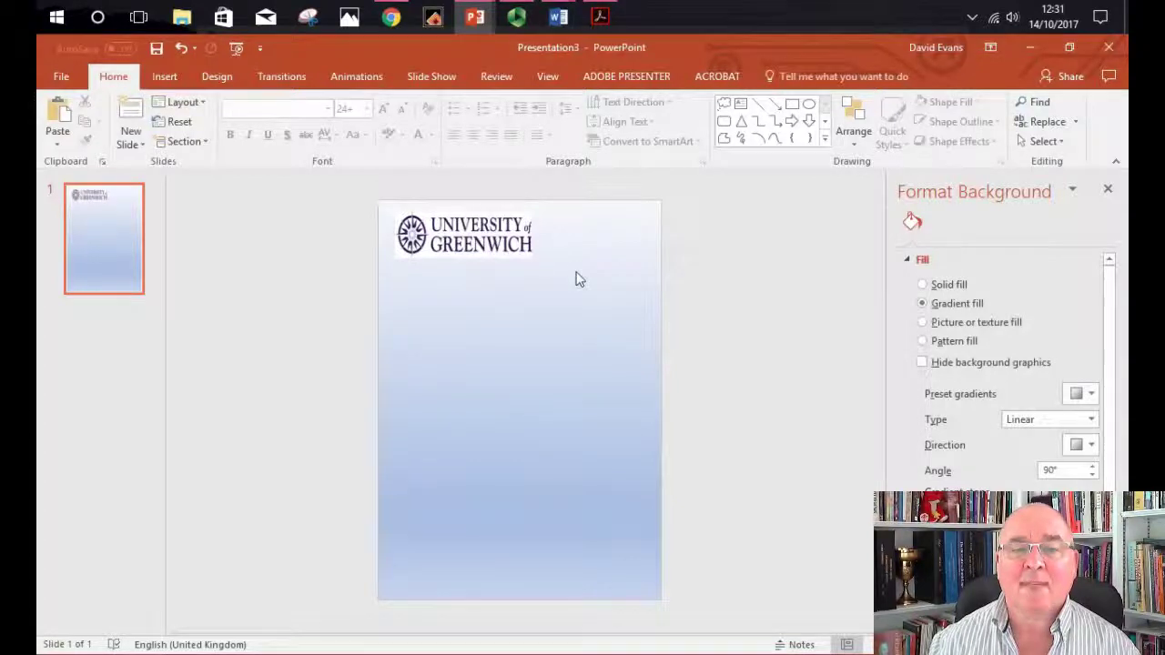
Apply the Moderate Frame, Black picture style to the logo
{"action": "left_click", "coordinate": [503, 252]}
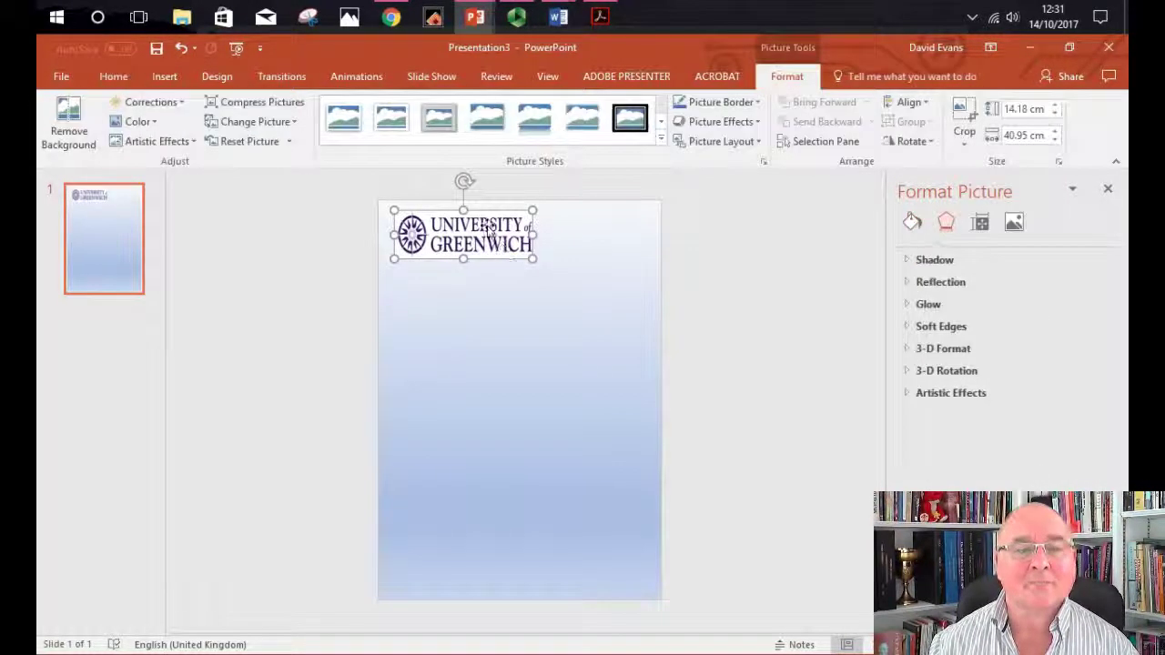
{"action": "left_click", "coordinate": [660, 141]}
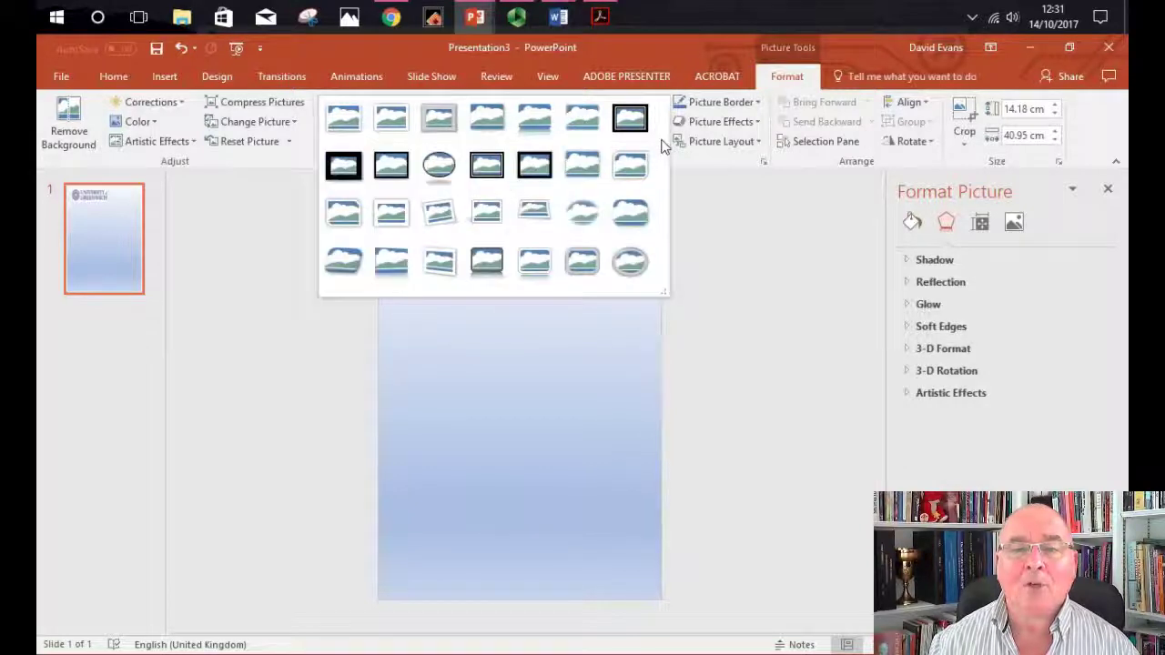
{"action": "left_click", "coordinate": [542, 167]}
{"action": "left_click", "coordinate": [726, 259]}
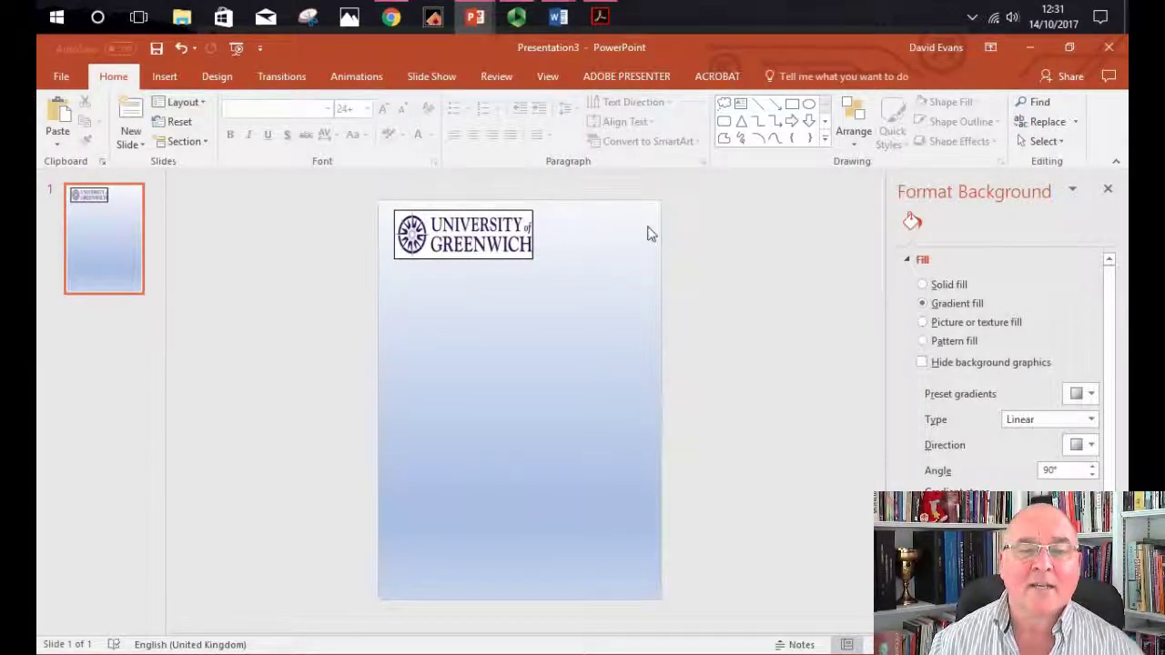
Replace the frame with a reflected picture style on the logo
{"action": "double_click", "coordinate": [510, 258]}
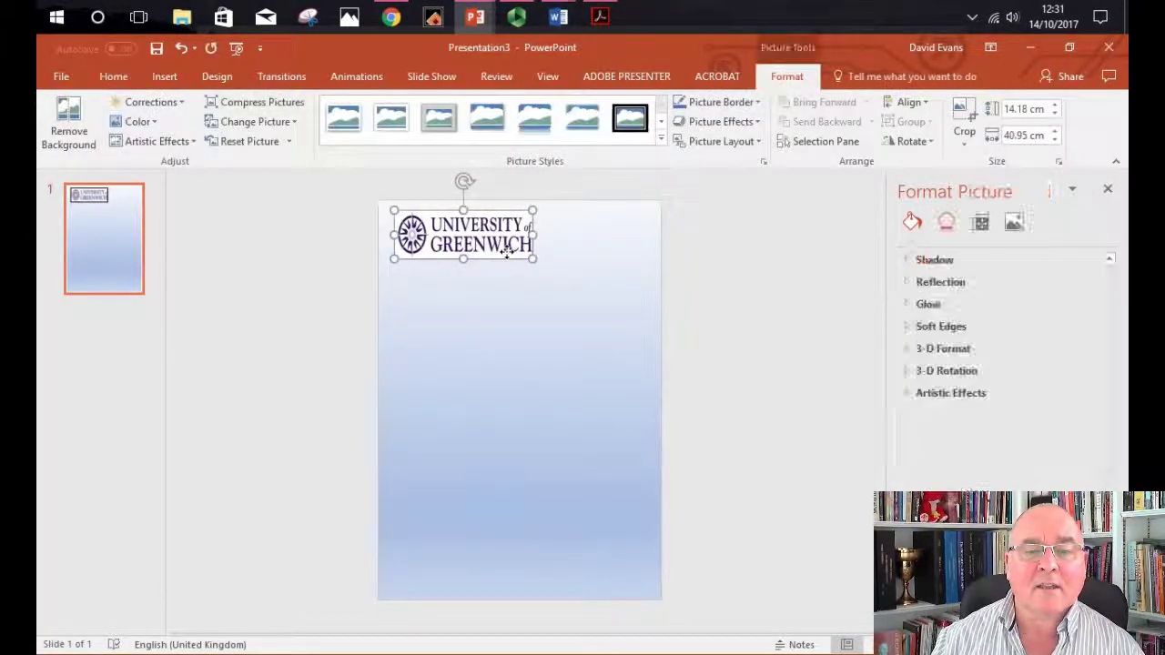
{"action": "left_click", "coordinate": [546, 134]}
{"action": "left_click", "coordinate": [574, 262]}
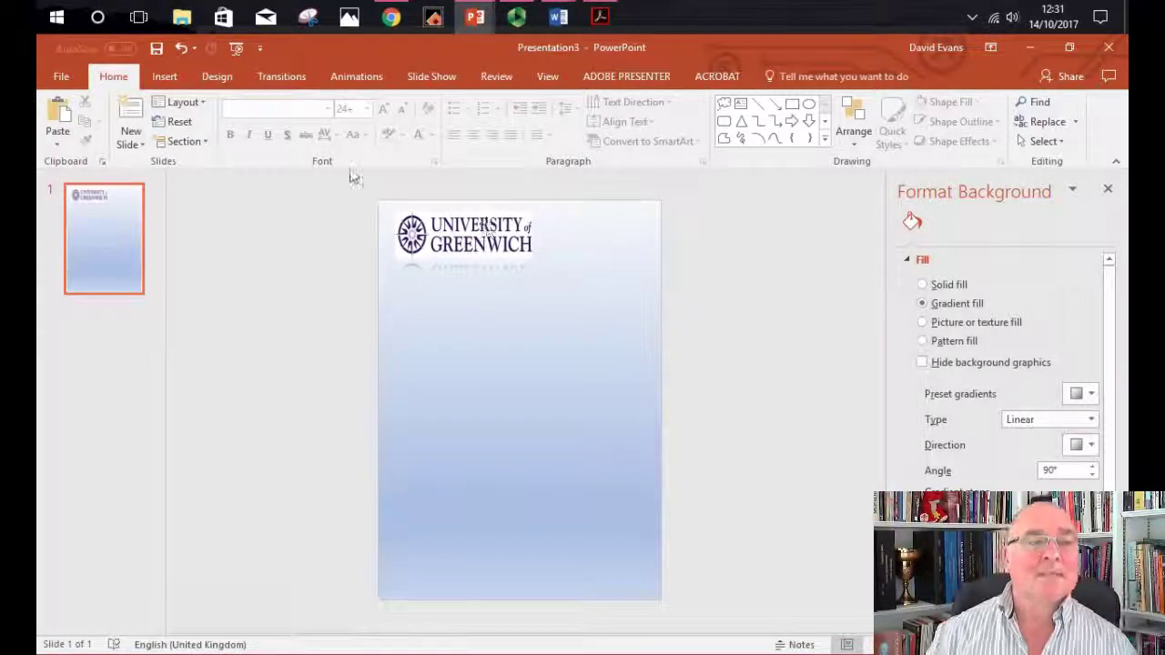
Add a text box below the logo and type the author's name
{"action": "left_click", "coordinate": [166, 80]}
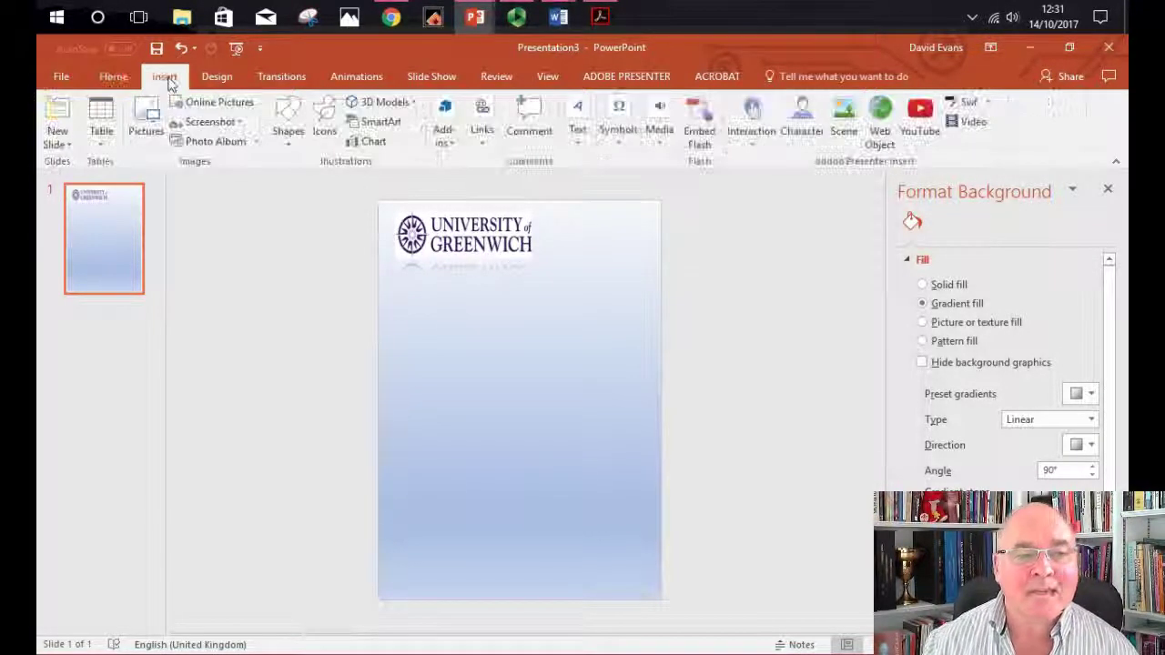
{"action": "left_click", "coordinate": [580, 140]}
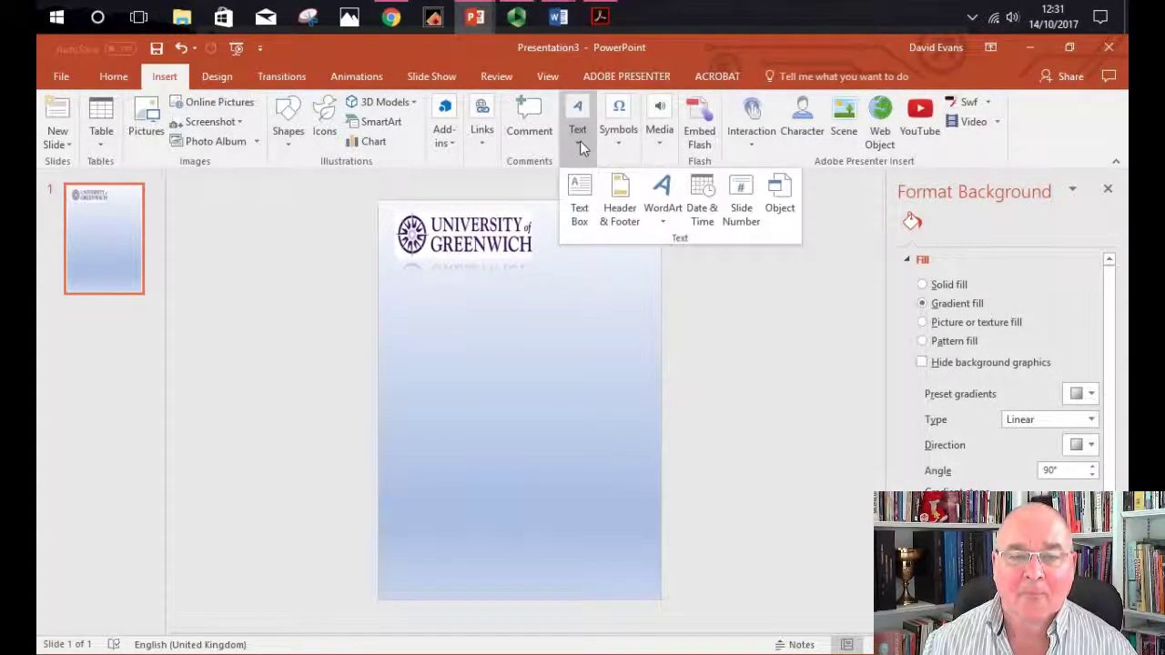
{"action": "left_click", "coordinate": [579, 202]}
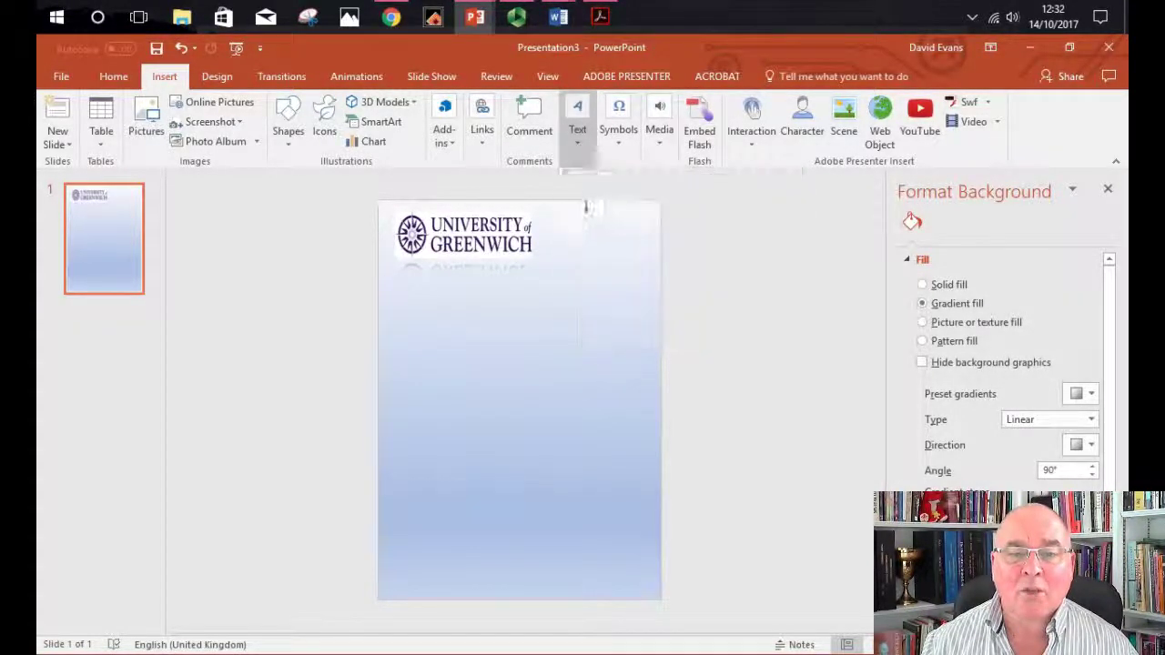
{"action": "left_click", "coordinate": [431, 329]}
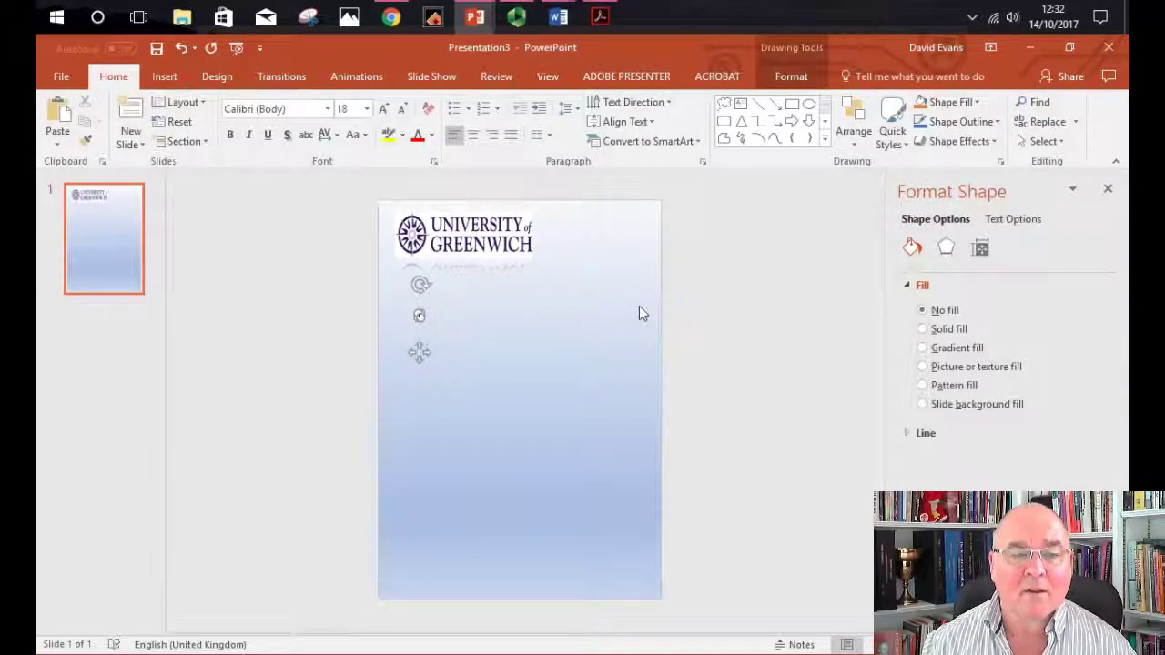
{"action": "type", "text": "David"}
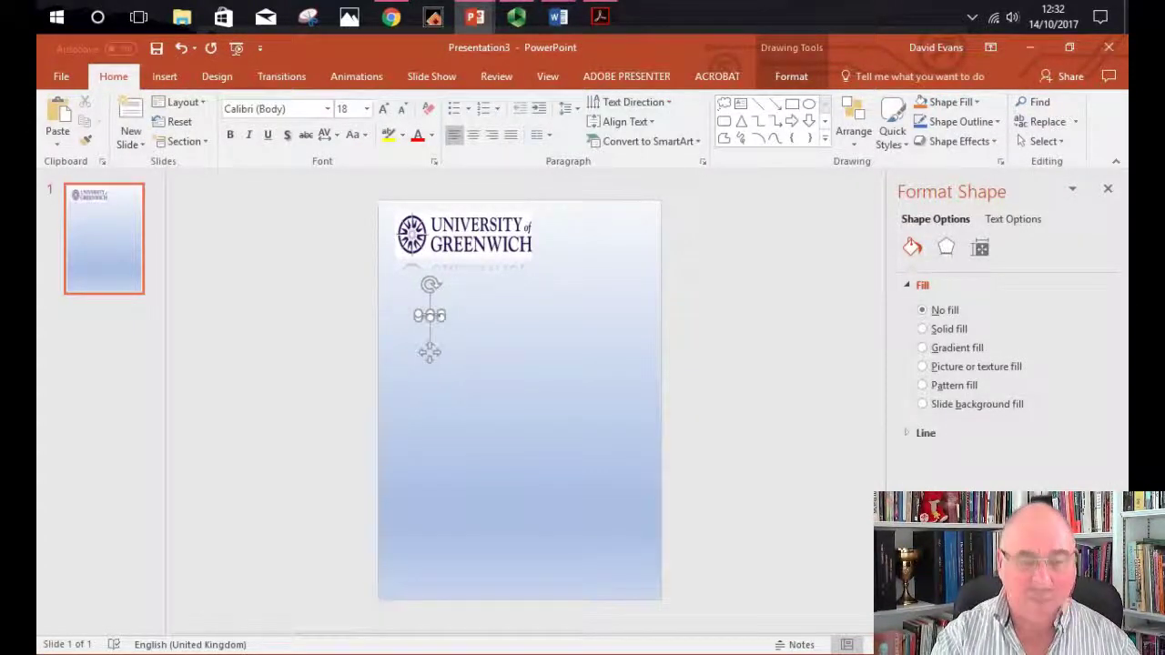
{"action": "type", "text": " Evans"}
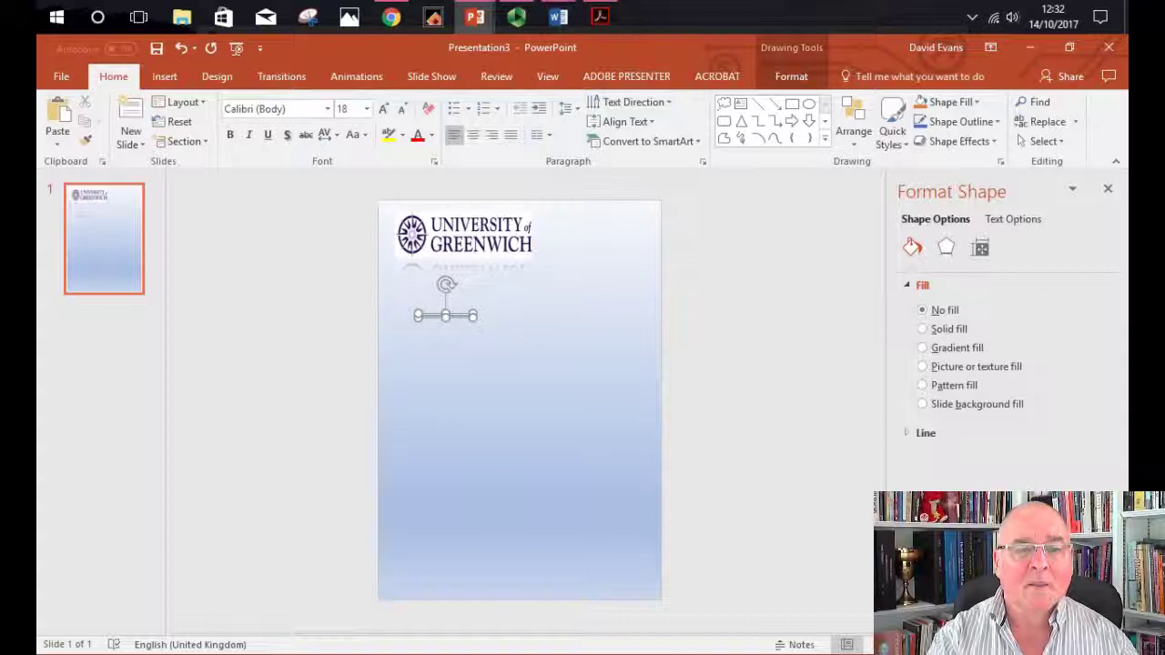
{"action": "type", "text": "er"}
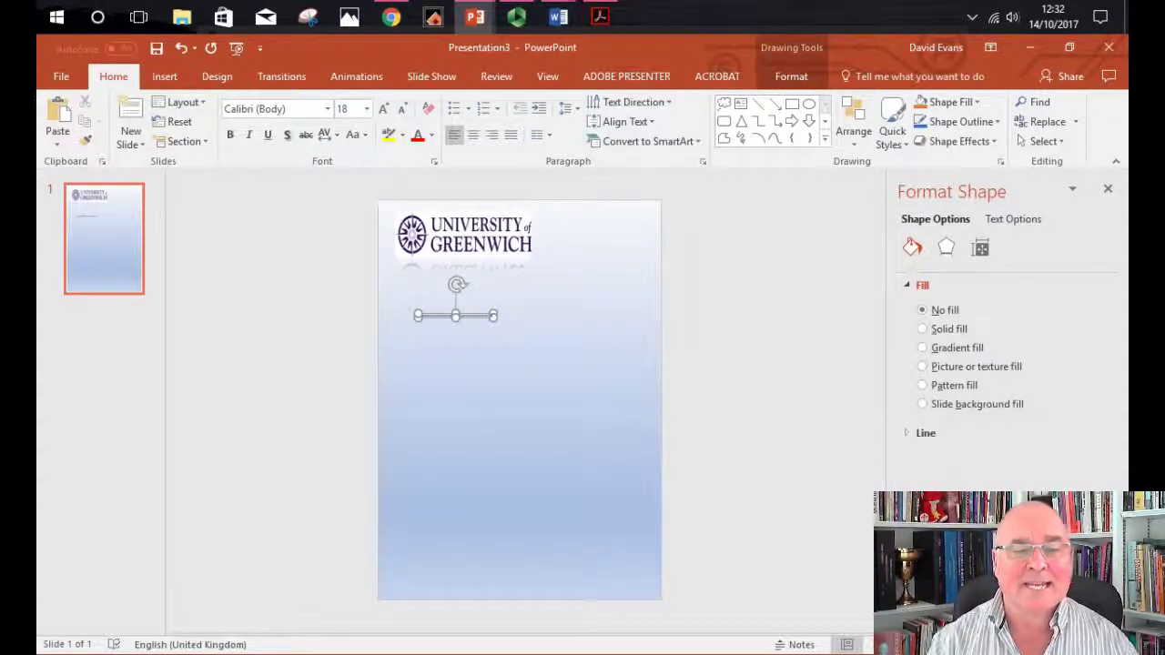
Set the text to 88 pt, widen the box, and shift it left under the logo
{"action": "left_click", "coordinate": [366, 109]}
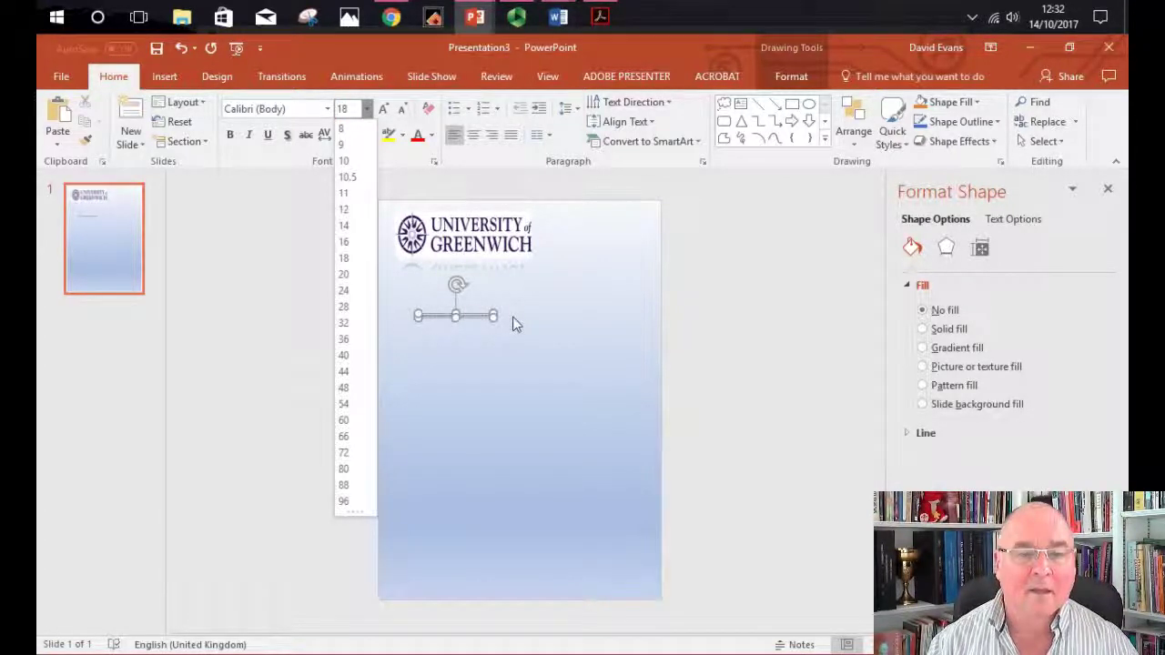
{"action": "left_click", "coordinate": [343, 500]}
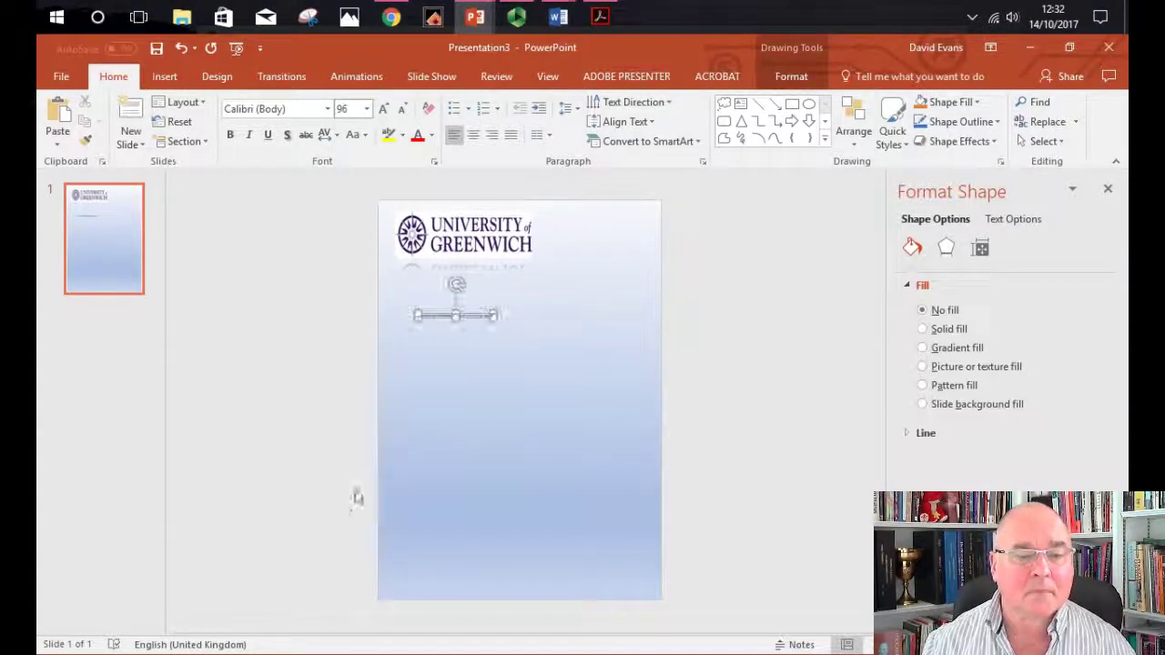
{"action": "left_click", "coordinate": [489, 358]}
{"action": "left_click", "coordinate": [489, 315]}
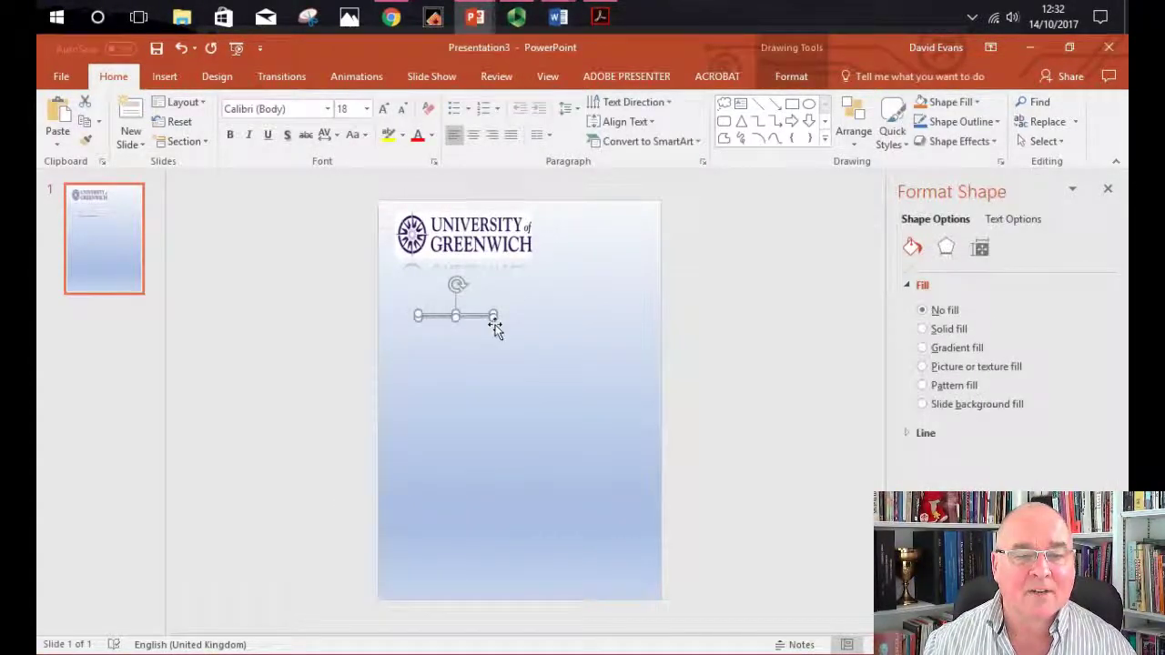
{"action": "left_click_drag", "start_coordinate": [492, 316], "coordinate": [535, 364]}
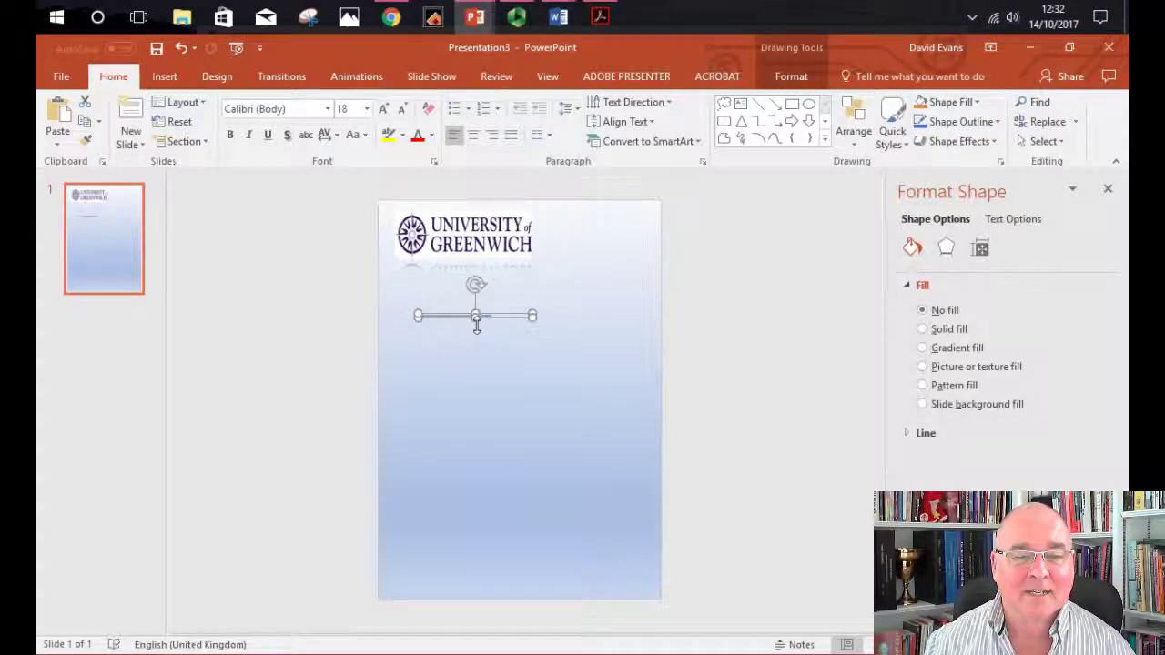
{"action": "left_click", "coordinate": [366, 108]}
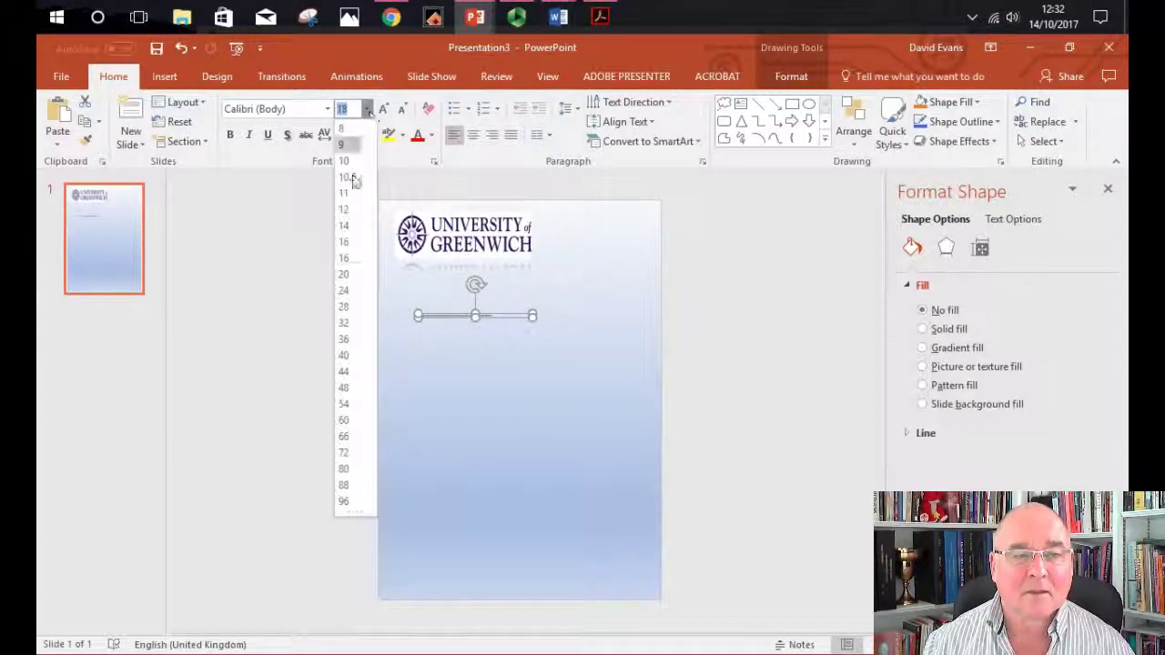
{"action": "left_click", "coordinate": [345, 485]}
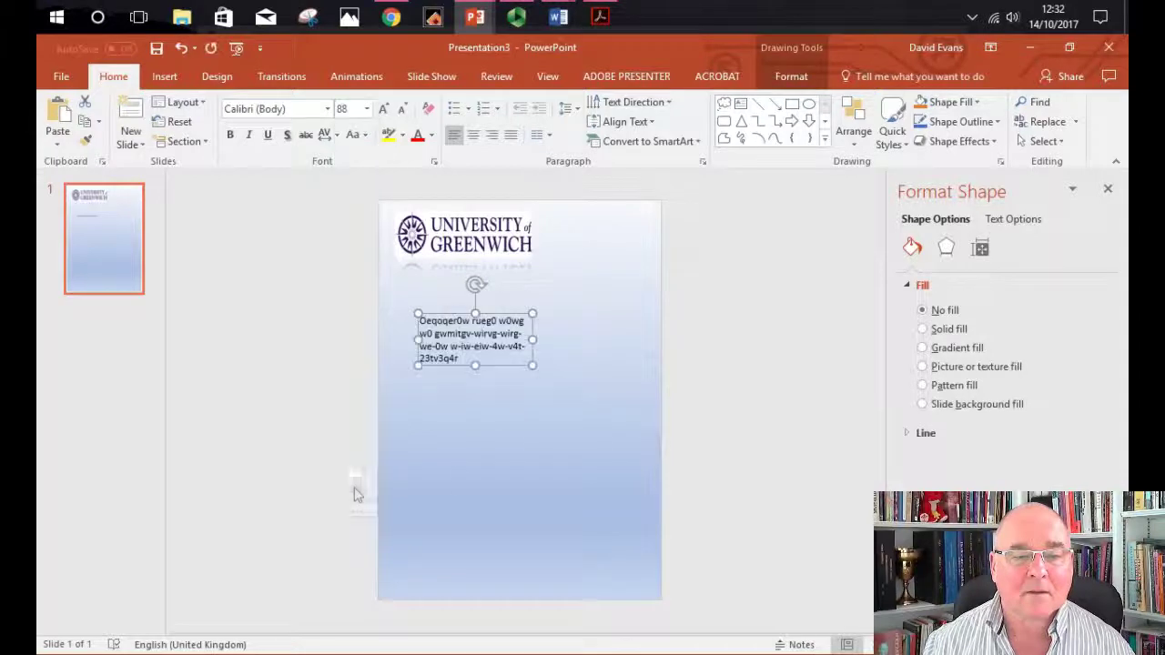
{"action": "left_click", "coordinate": [502, 437]}
{"action": "left_click", "coordinate": [509, 366]}
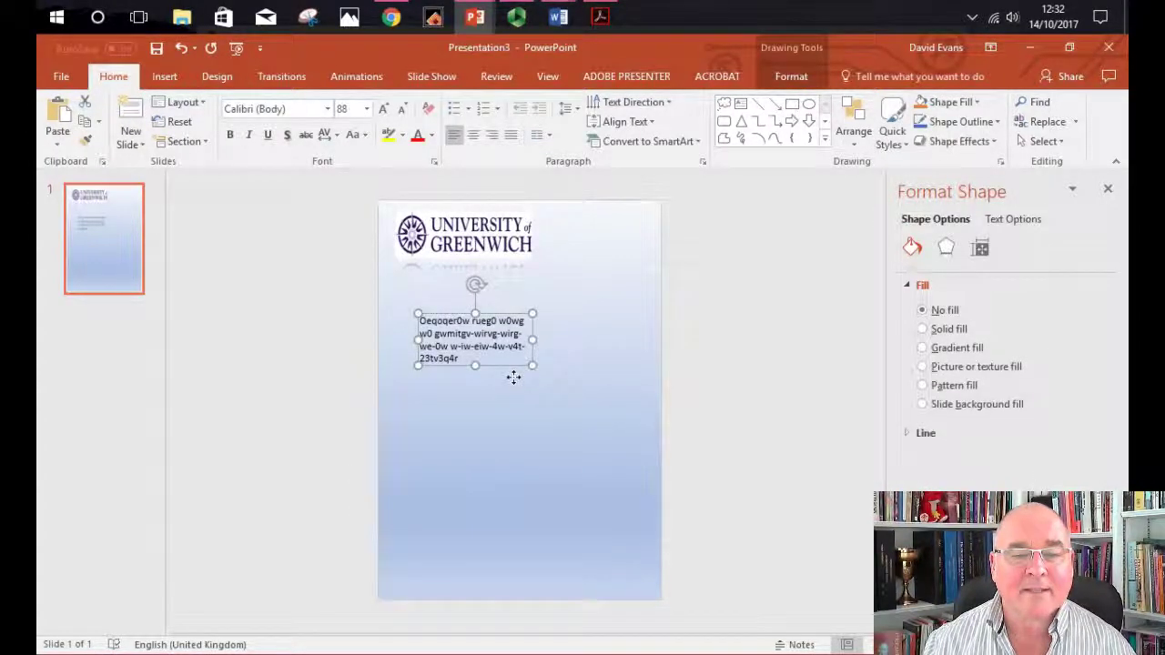
{"action": "mouse_move", "coordinate": [514, 377]}
{"action": "left_mouse_down"}
{"action": "mouse_move", "coordinate": [481, 338]}
{"action": "mouse_move", "coordinate": [591, 377]}
{"action": "mouse_move", "coordinate": [555, 380]}
{"action": "mouse_move", "coordinate": [497, 345]}
{"action": "mouse_move", "coordinate": [496, 377]}
{"action": "left_mouse_up"}
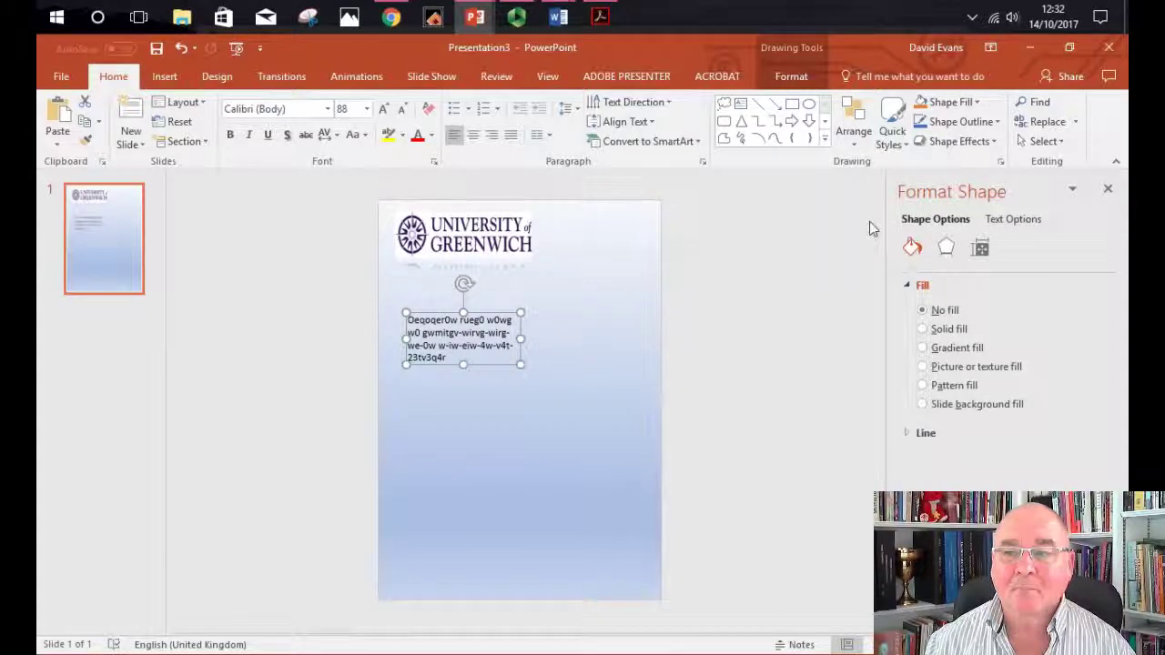
Give the text box a 4½ pt outline and a light radial gradient fill
{"action": "left_click", "coordinate": [998, 121]}
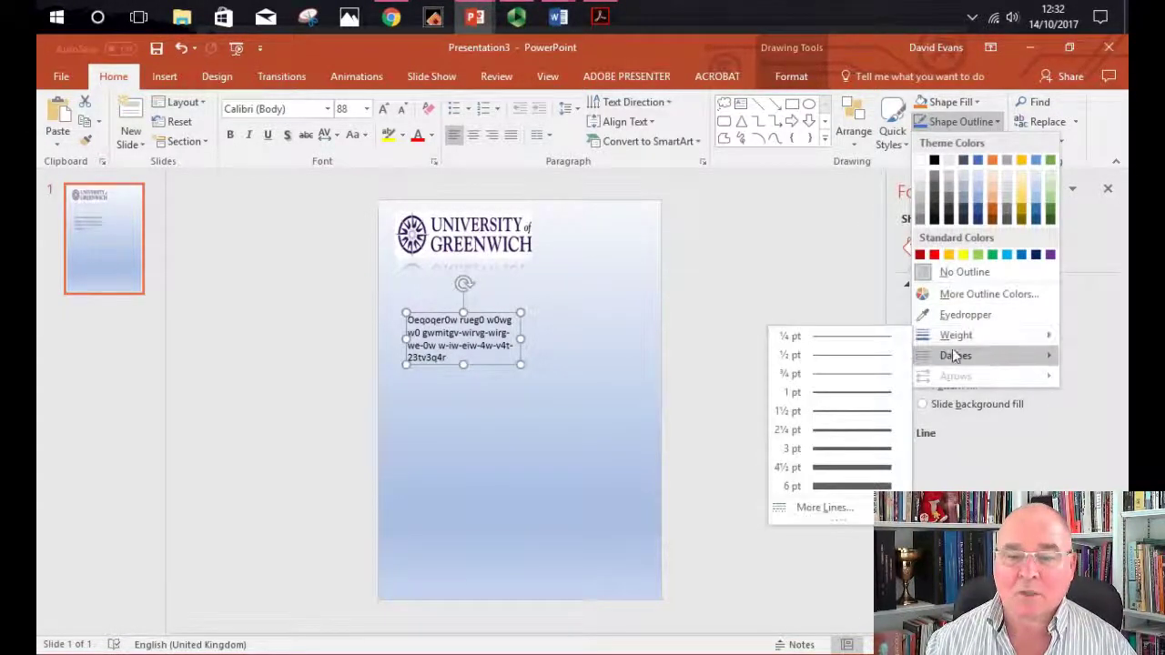
{"action": "left_click", "coordinate": [869, 467]}
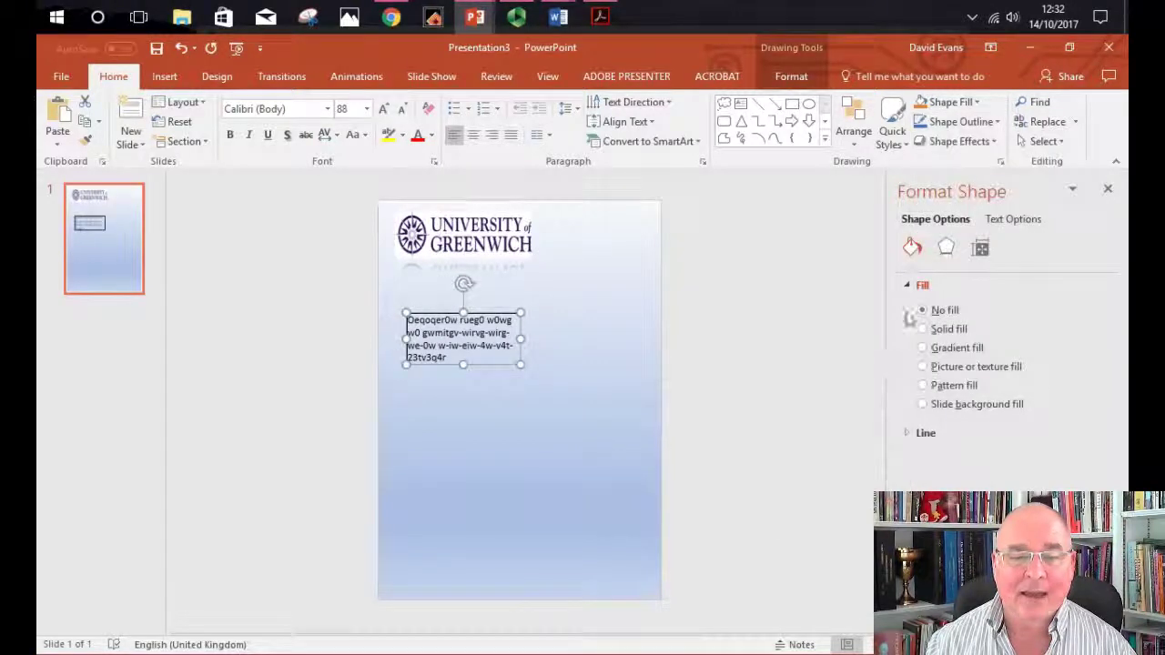
{"action": "left_click", "coordinate": [957, 103]}
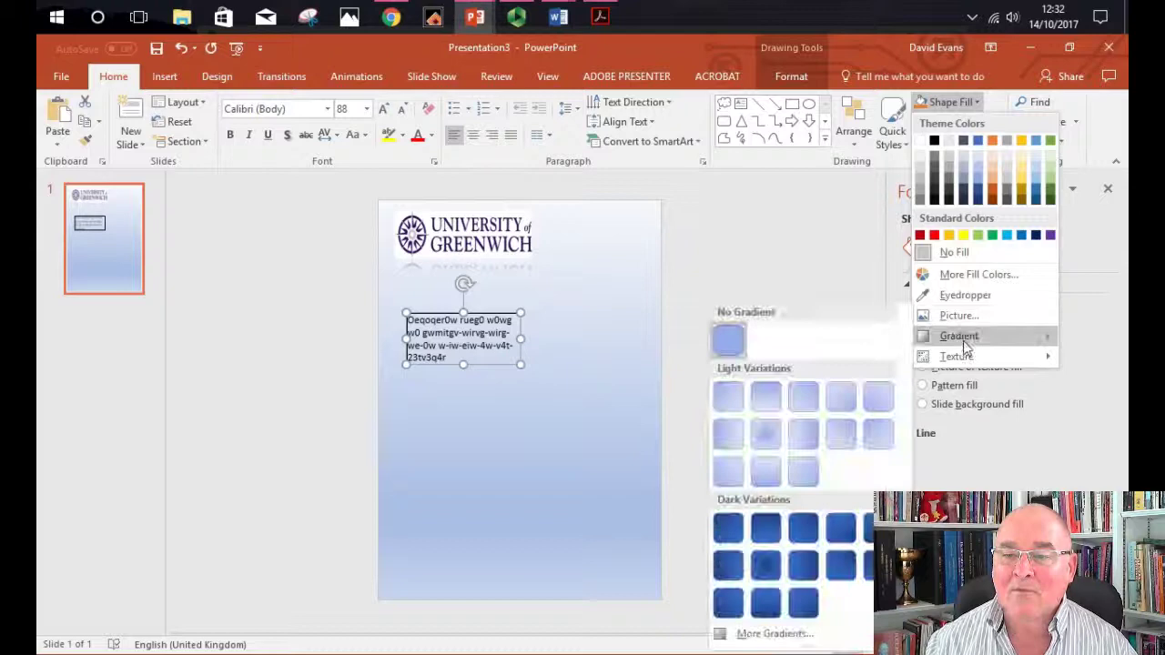
{"action": "mouse_move", "coordinate": [967, 367]}
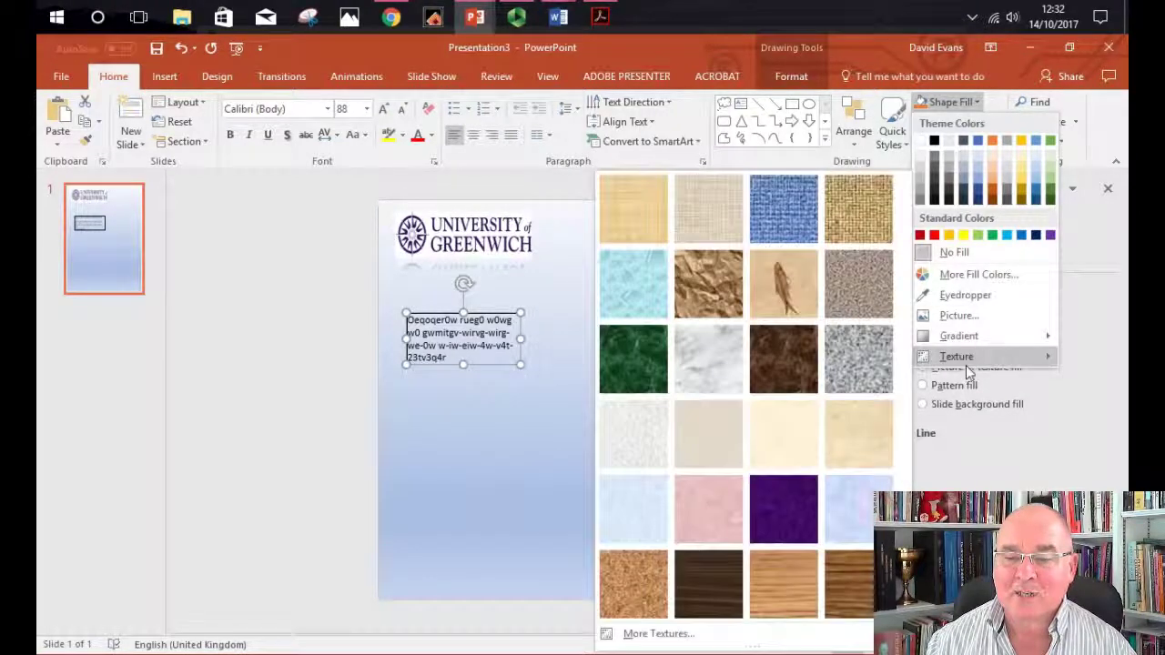
{"action": "mouse_move", "coordinate": [968, 340]}
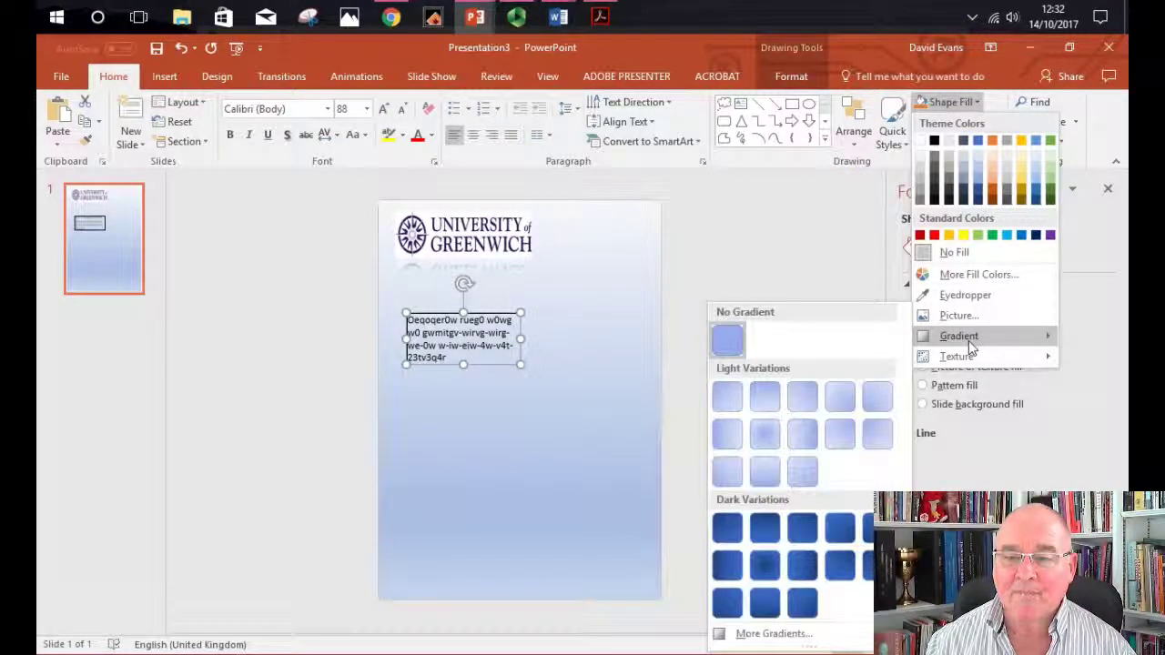
{"action": "left_click", "coordinate": [878, 401]}
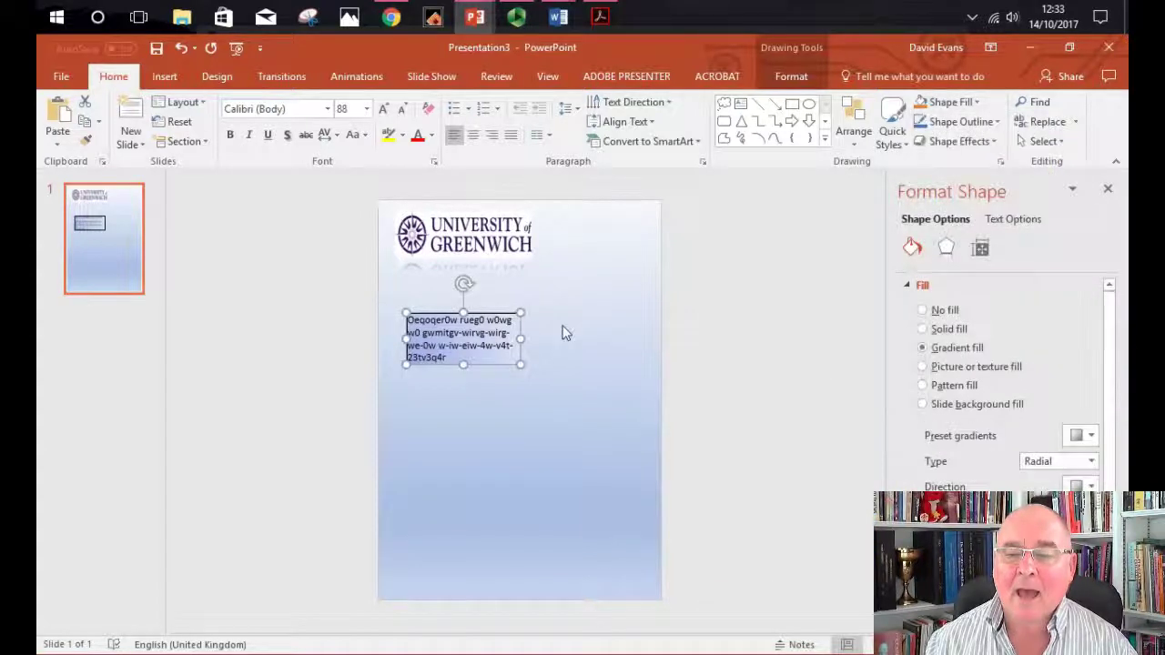
Reposition the text box slightly lower beneath the logo
{"action": "left_click_drag", "start_coordinate": [499, 318], "coordinate": [485, 293]}
{"action": "left_click", "coordinate": [564, 320]}
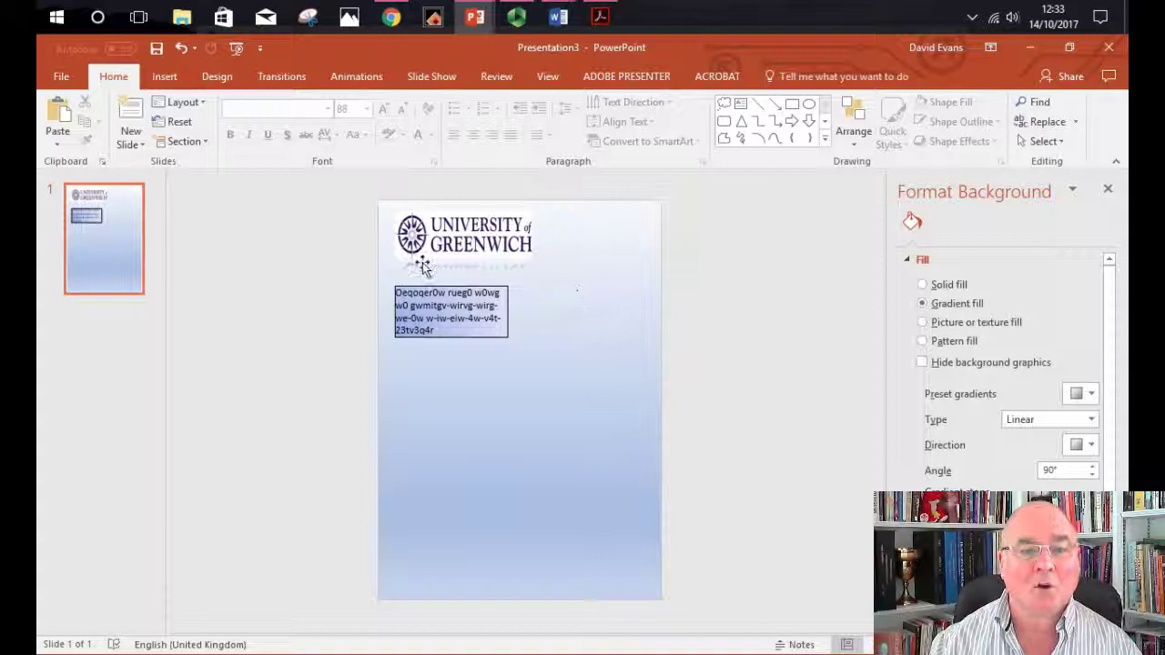
{"action": "left_click_drag", "start_coordinate": [474, 339], "coordinate": [474, 355]}
{"action": "left_click", "coordinate": [546, 312]}
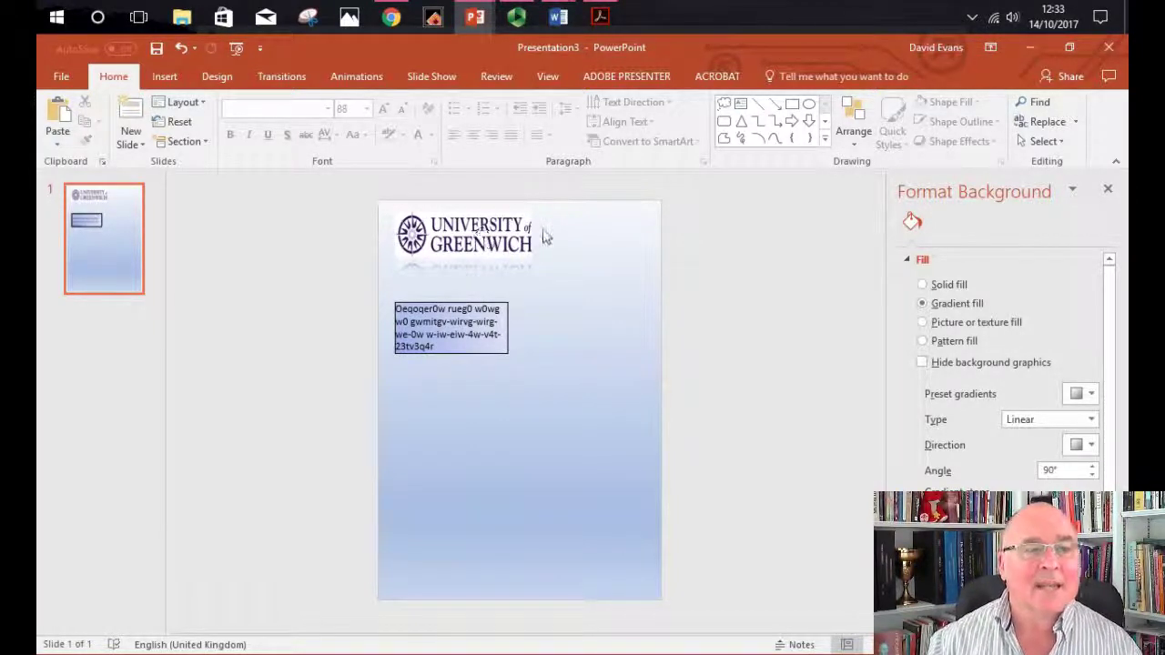
Insert gold bevel WordArt and apply a gold shape style to it
{"action": "left_click", "coordinate": [165, 80]}
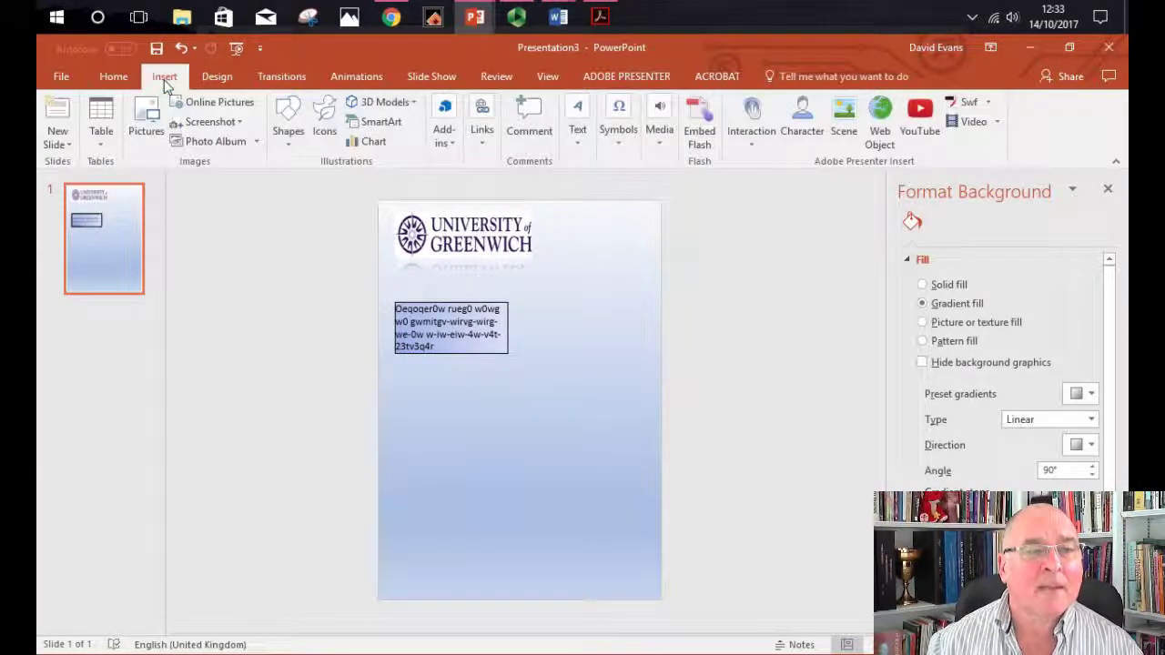
{"action": "left_click", "coordinate": [575, 149]}
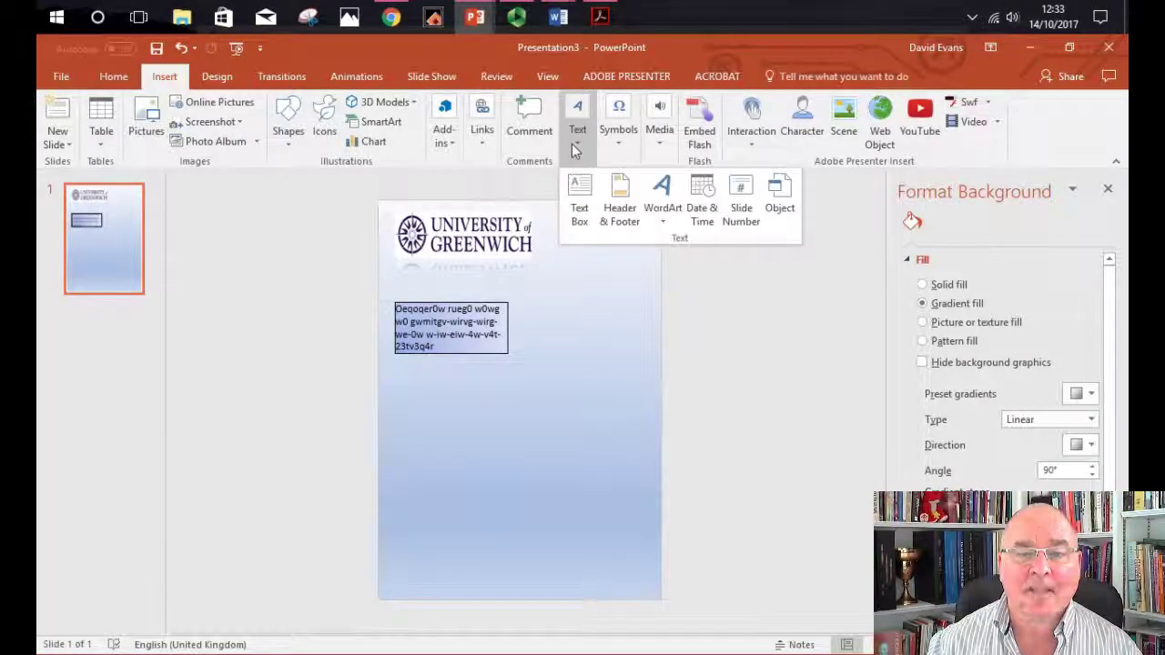
{"action": "left_click", "coordinate": [666, 218]}
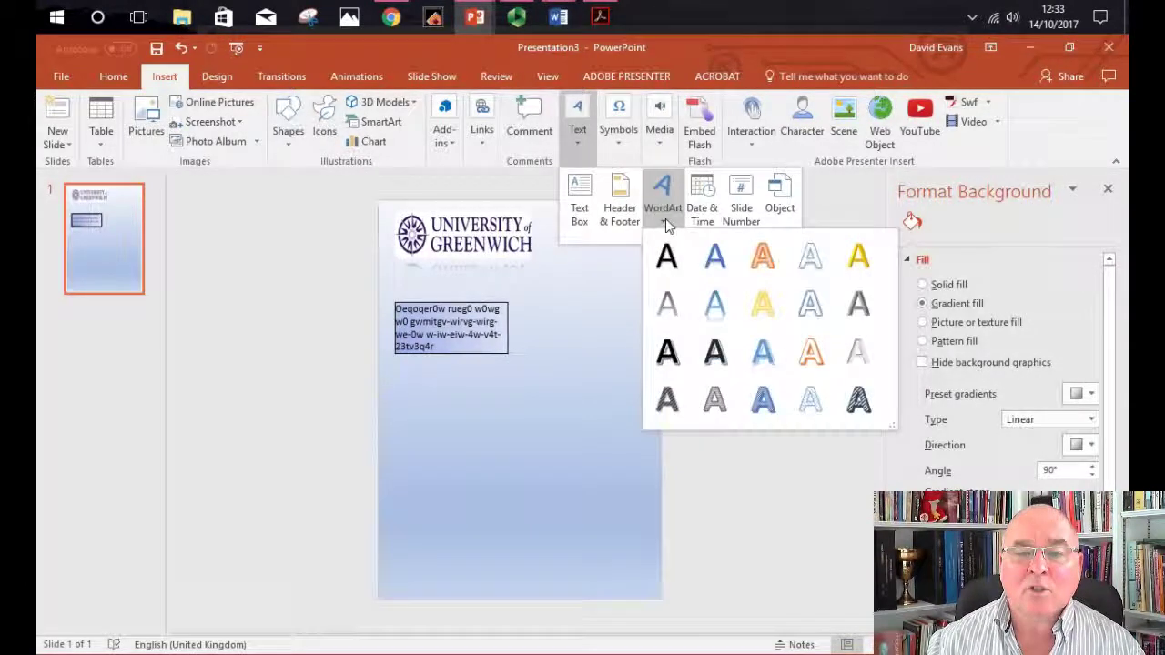
{"action": "left_click", "coordinate": [857, 258]}
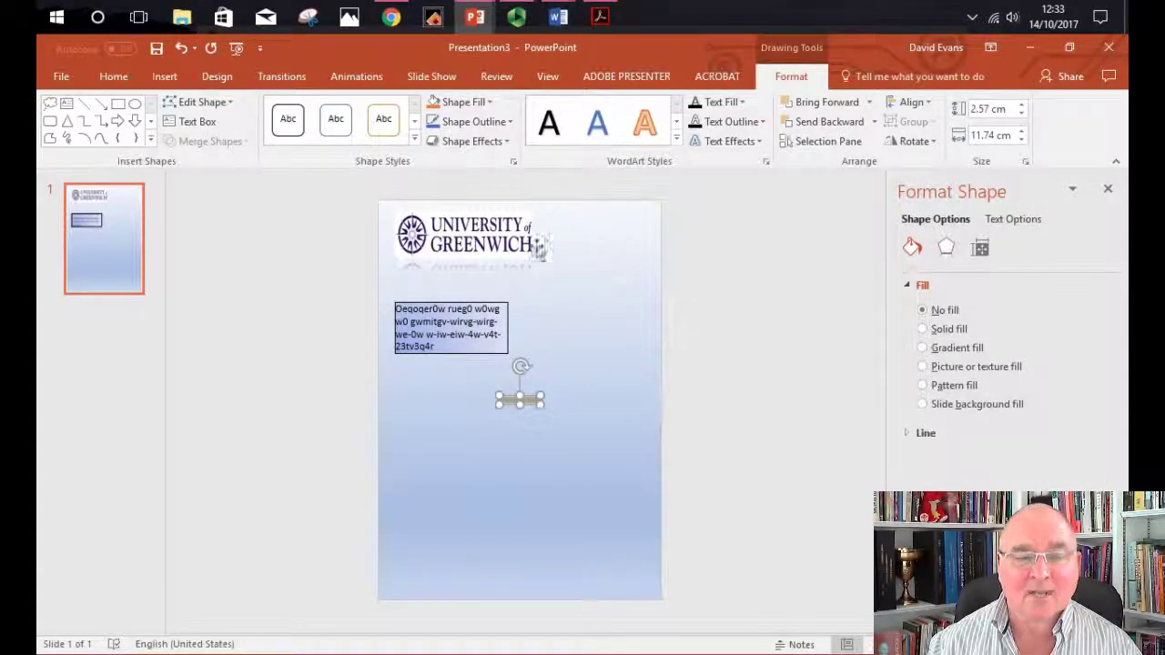
{"action": "left_click", "coordinate": [416, 142]}
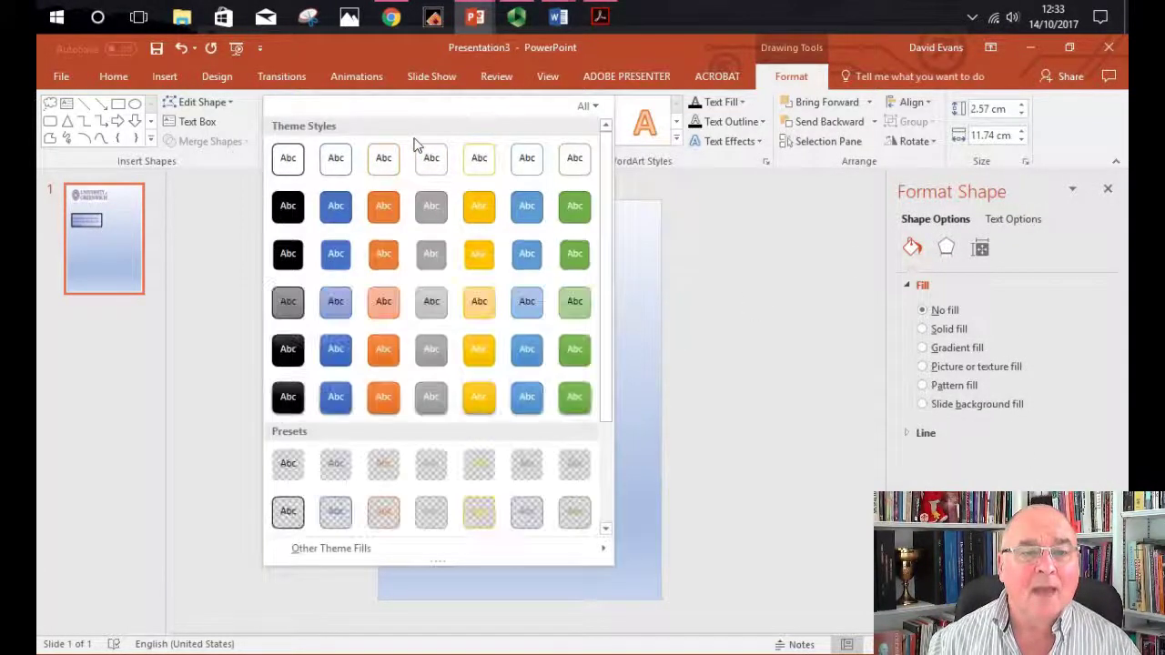
{"action": "left_click", "coordinate": [477, 398]}
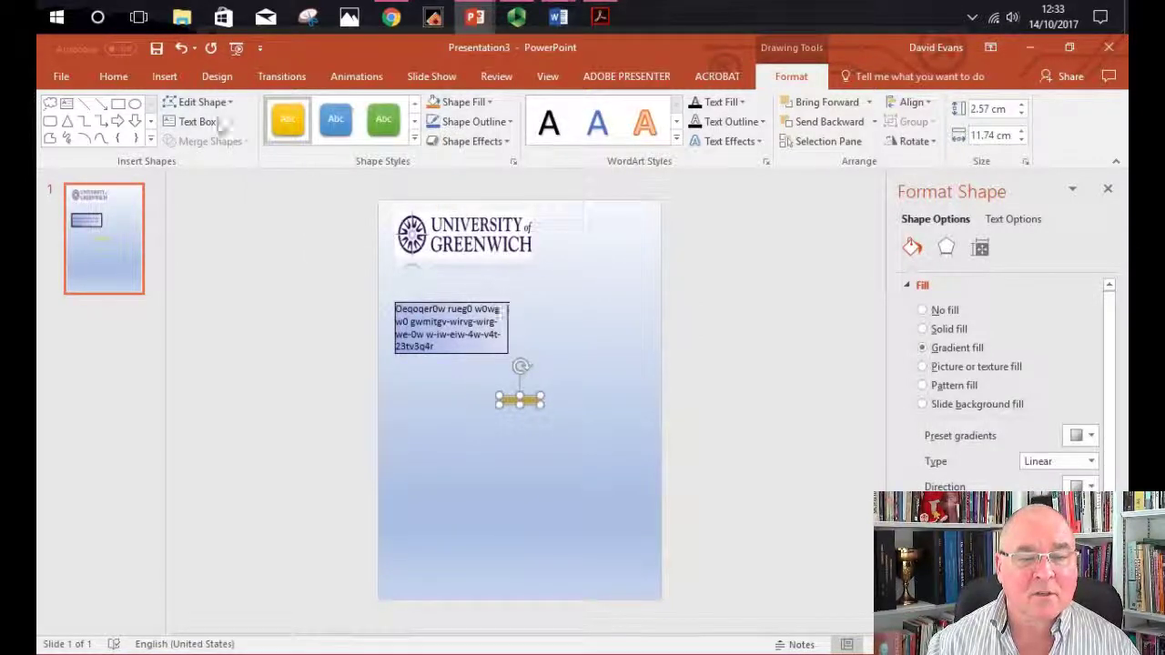
Make the heading 96 pt, red and underlined, widen it, and move it under the logo
{"action": "left_click", "coordinate": [111, 77]}
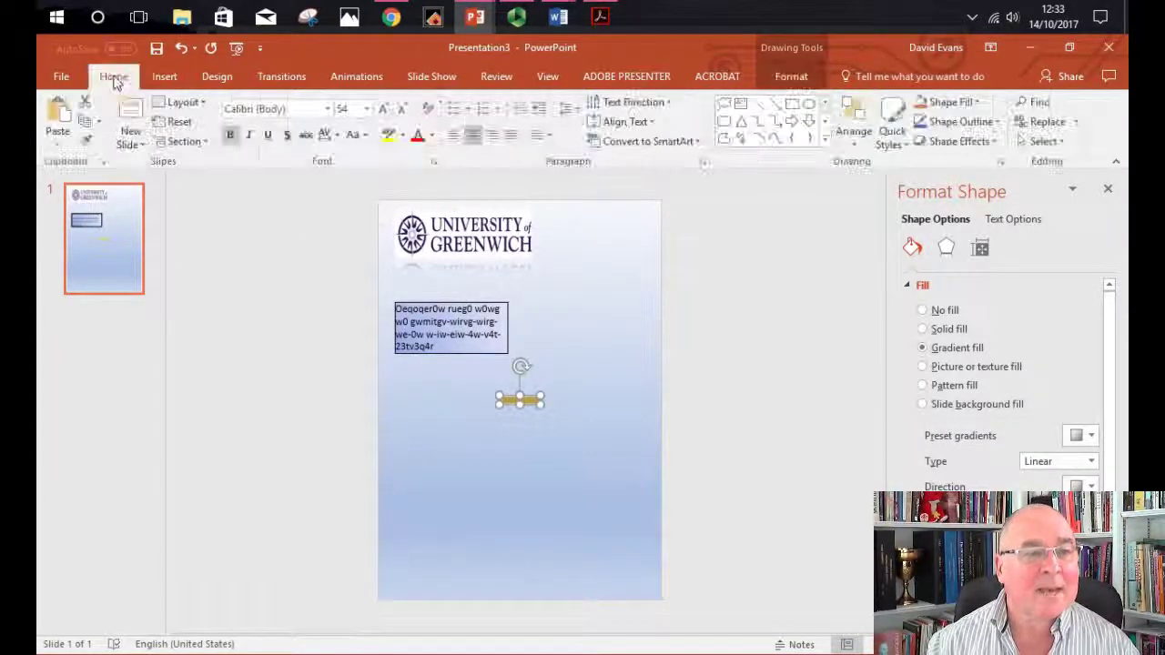
{"action": "left_click", "coordinate": [366, 110]}
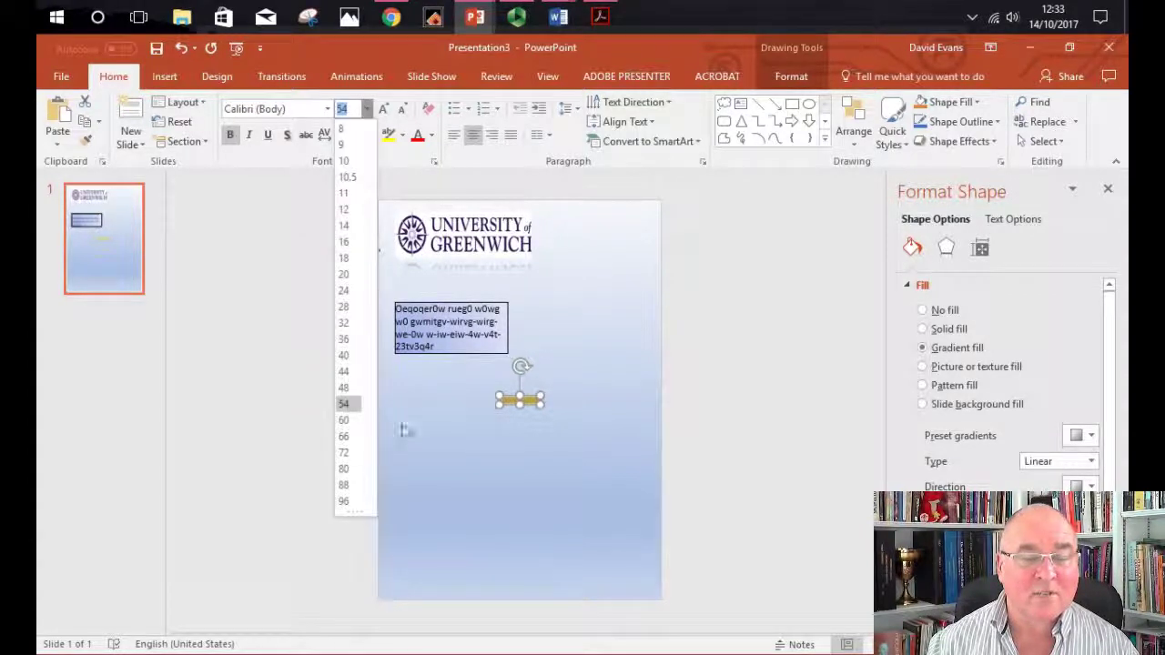
{"action": "left_click", "coordinate": [344, 499]}
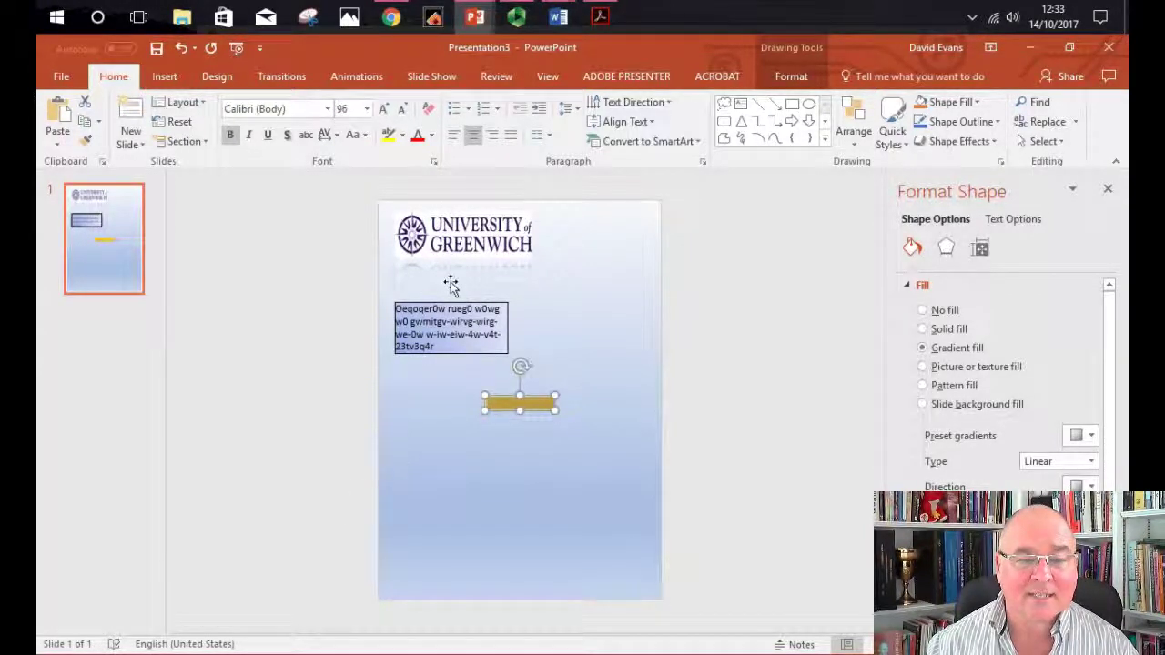
{"action": "left_click_drag", "start_coordinate": [558, 403], "coordinate": [575, 403], "text": "ctrl"}
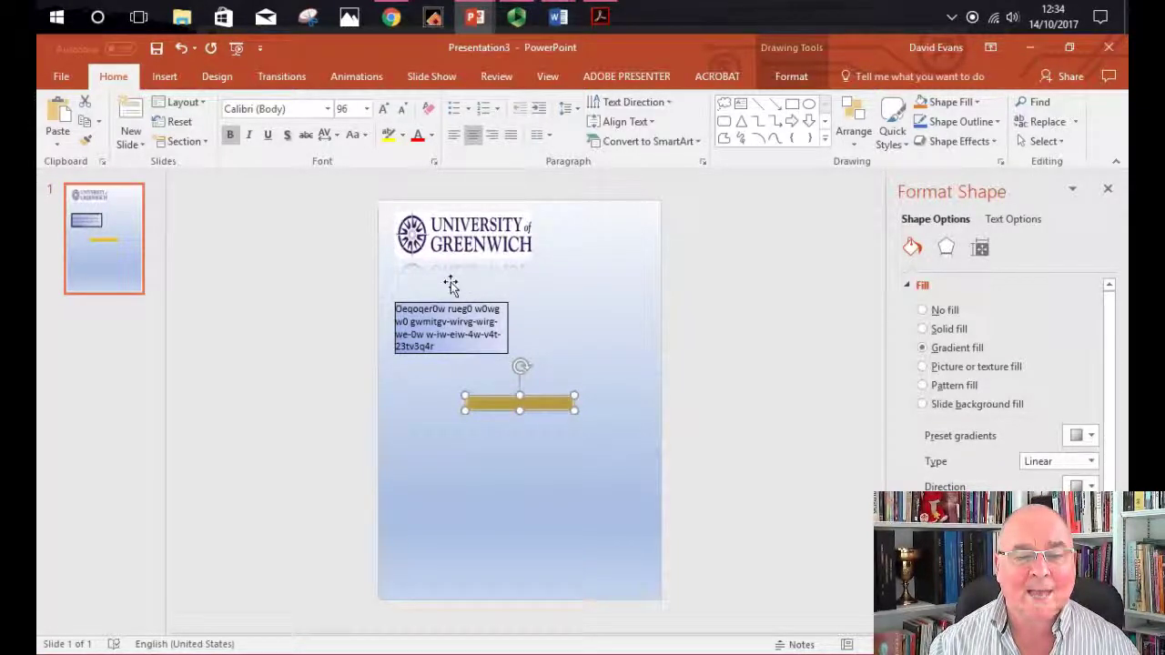
{"action": "left_click", "coordinate": [417, 144]}
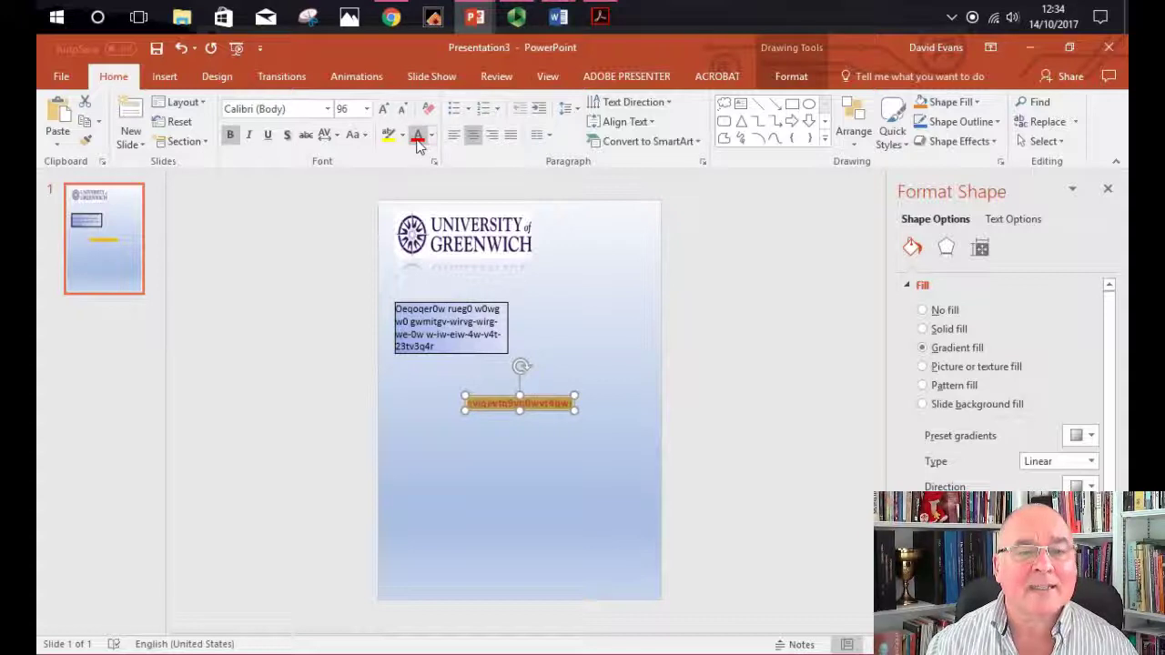
{"action": "left_click", "coordinate": [267, 139]}
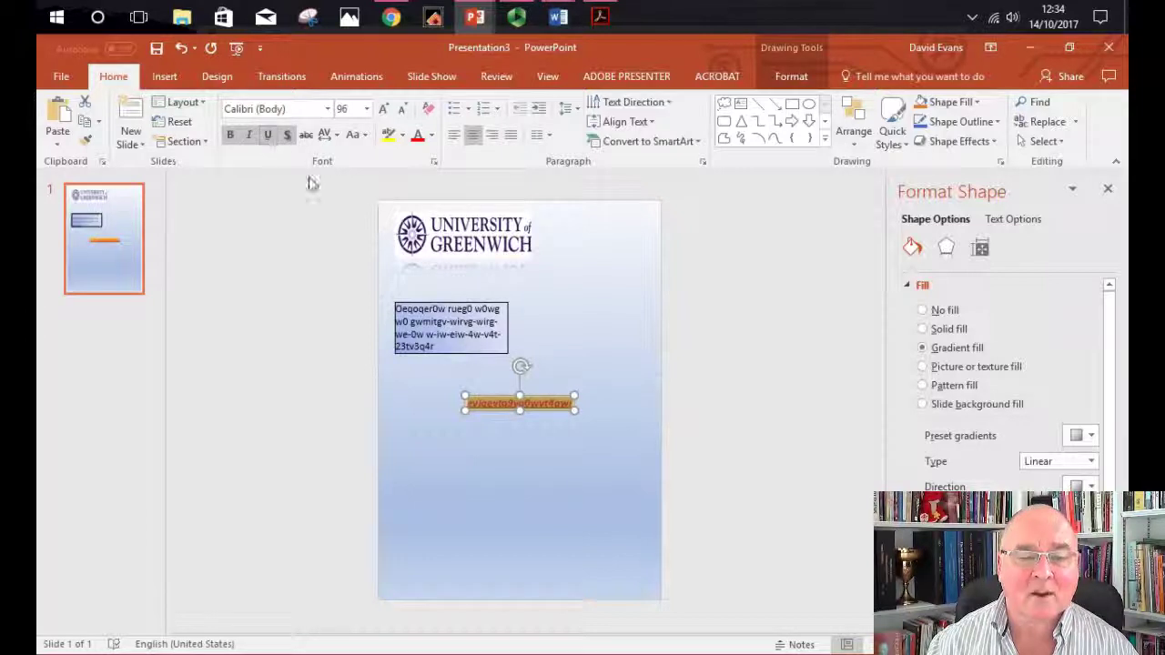
{"action": "left_click_drag", "start_coordinate": [543, 421], "coordinate": [533, 298]}
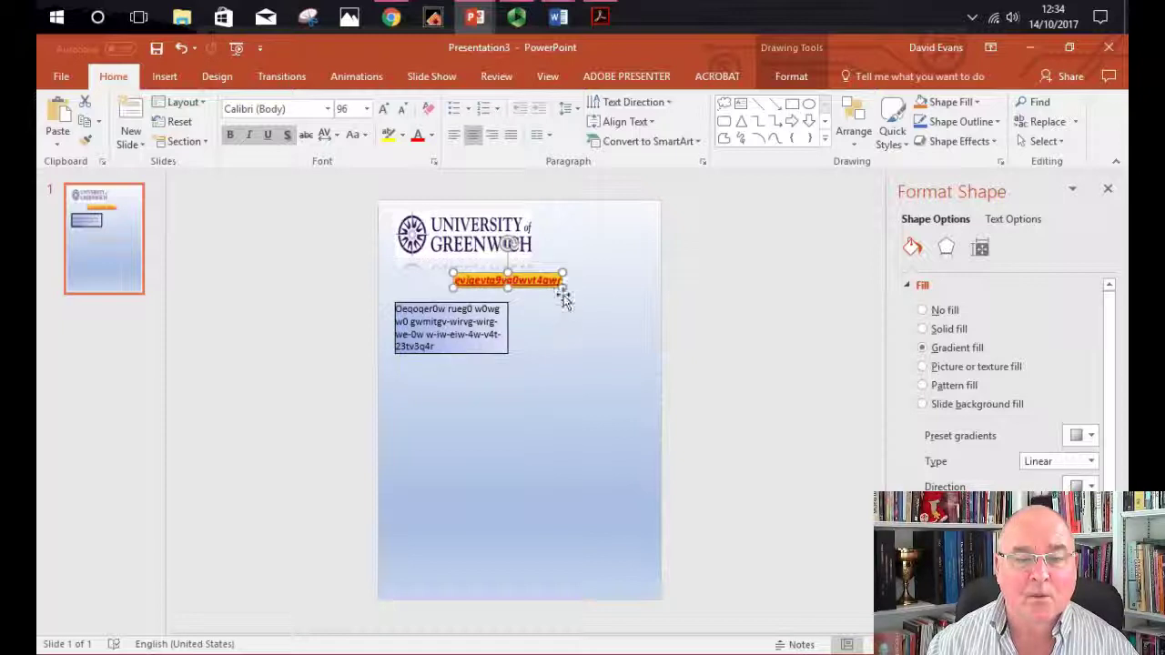
Shrink the logo into the top-left corner and enlarge the heading text to 200 pt
{"action": "left_click", "coordinate": [500, 239]}
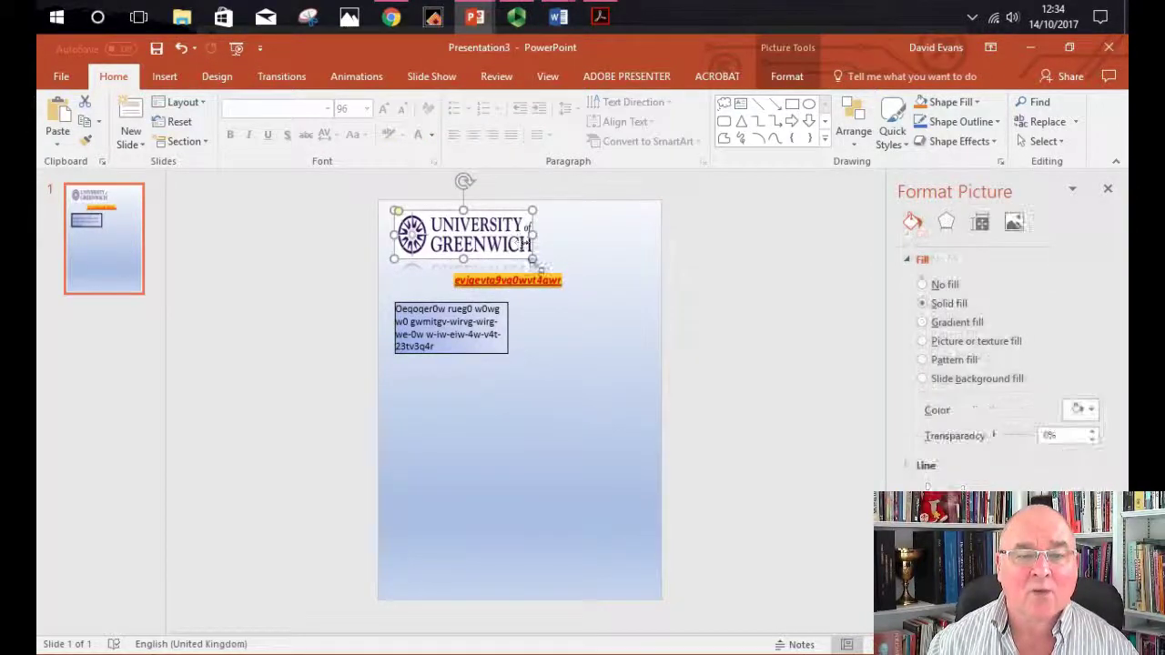
{"action": "left_click_drag", "start_coordinate": [535, 266], "coordinate": [460, 234]}
{"action": "left_click", "coordinate": [528, 284]}
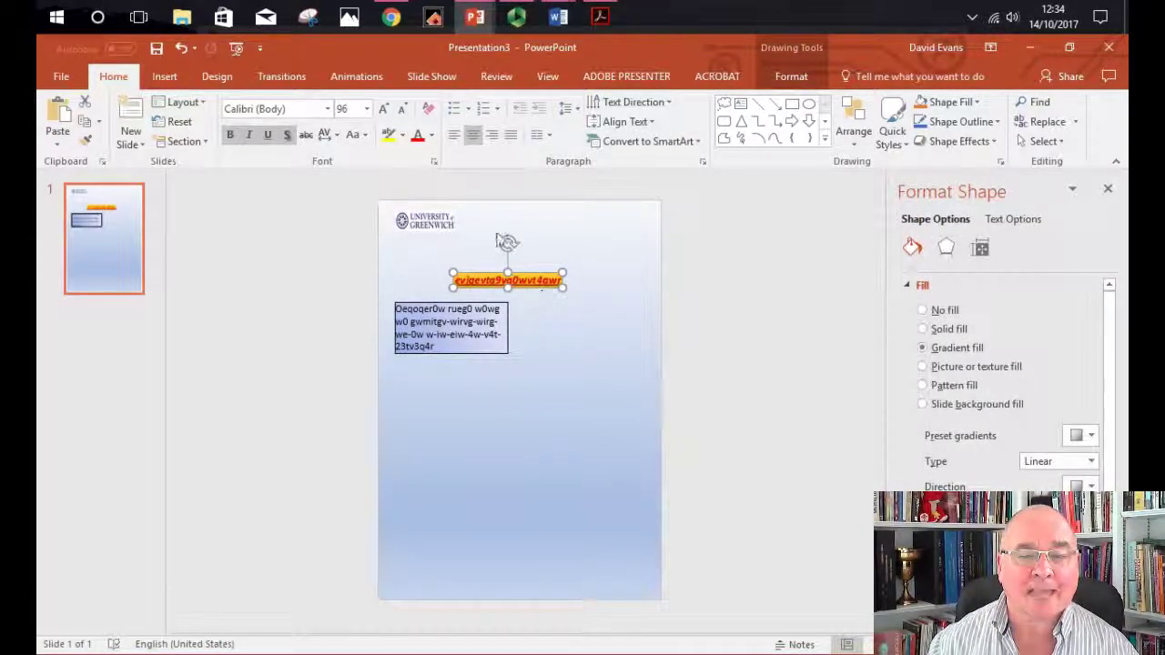
{"action": "left_click", "coordinate": [346, 109]}
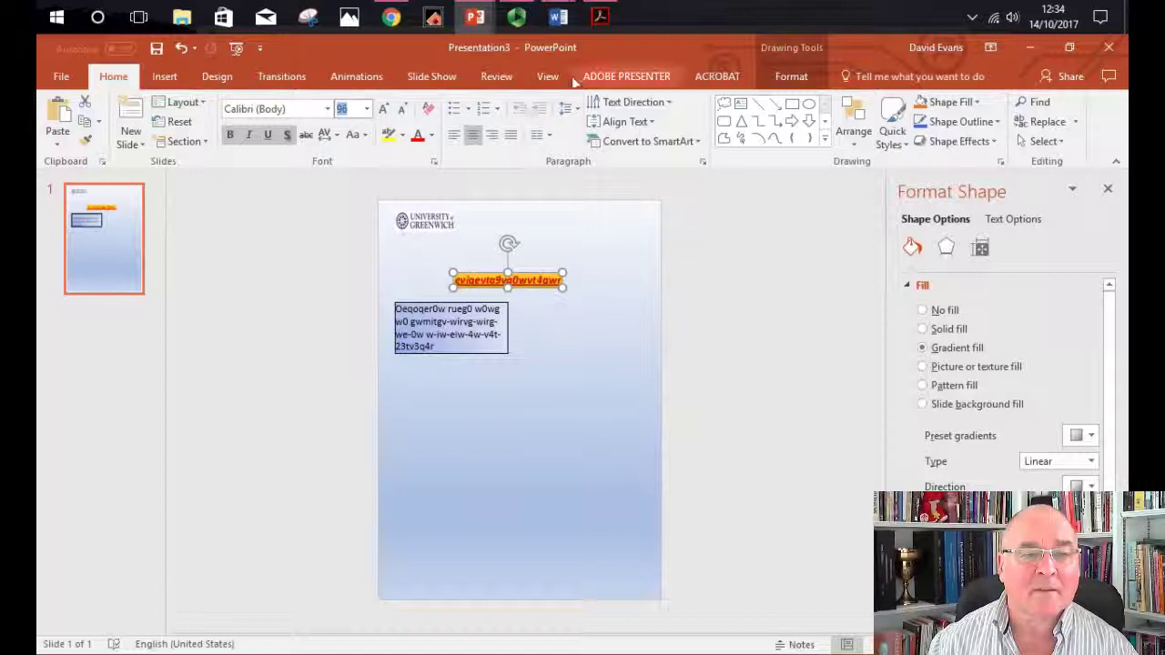
{"action": "type", "text": "200"}
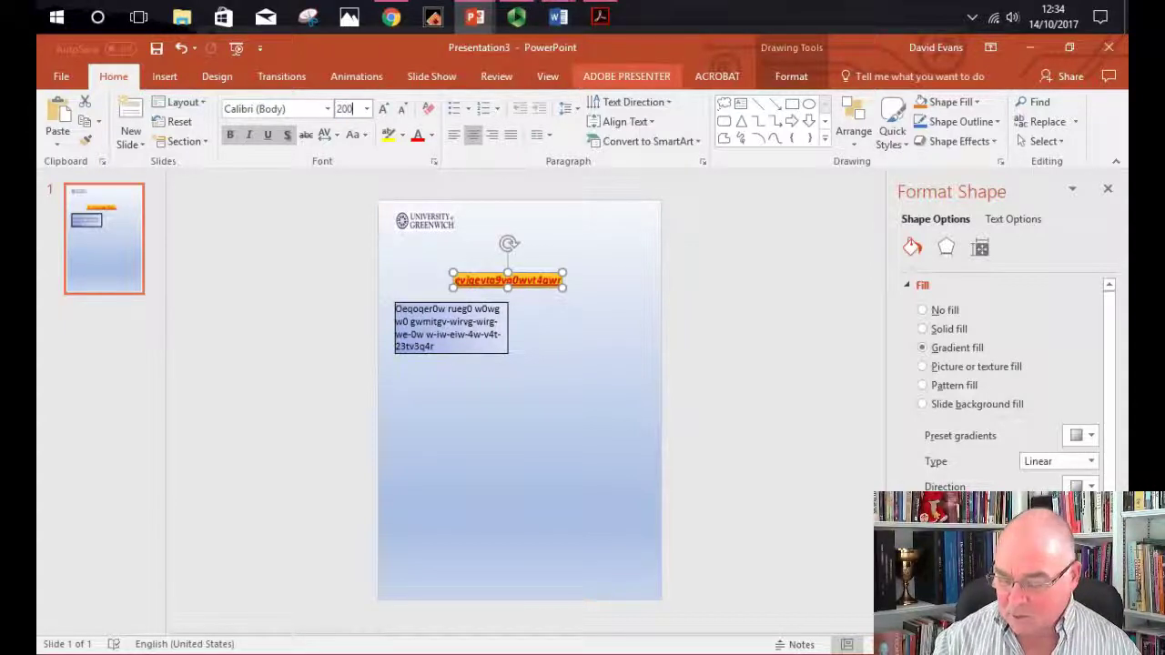
{"action": "key", "text": "Return"}
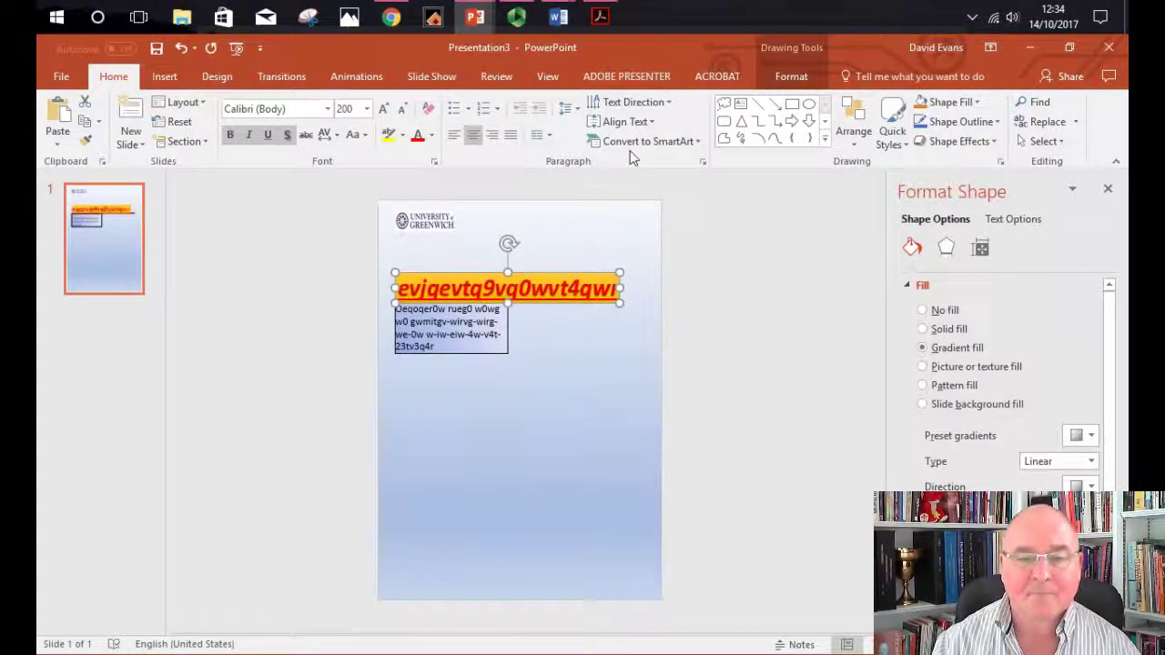
{"action": "left_click_drag", "start_coordinate": [565, 281], "coordinate": [571, 253]}
{"action": "left_click", "coordinate": [573, 343]}
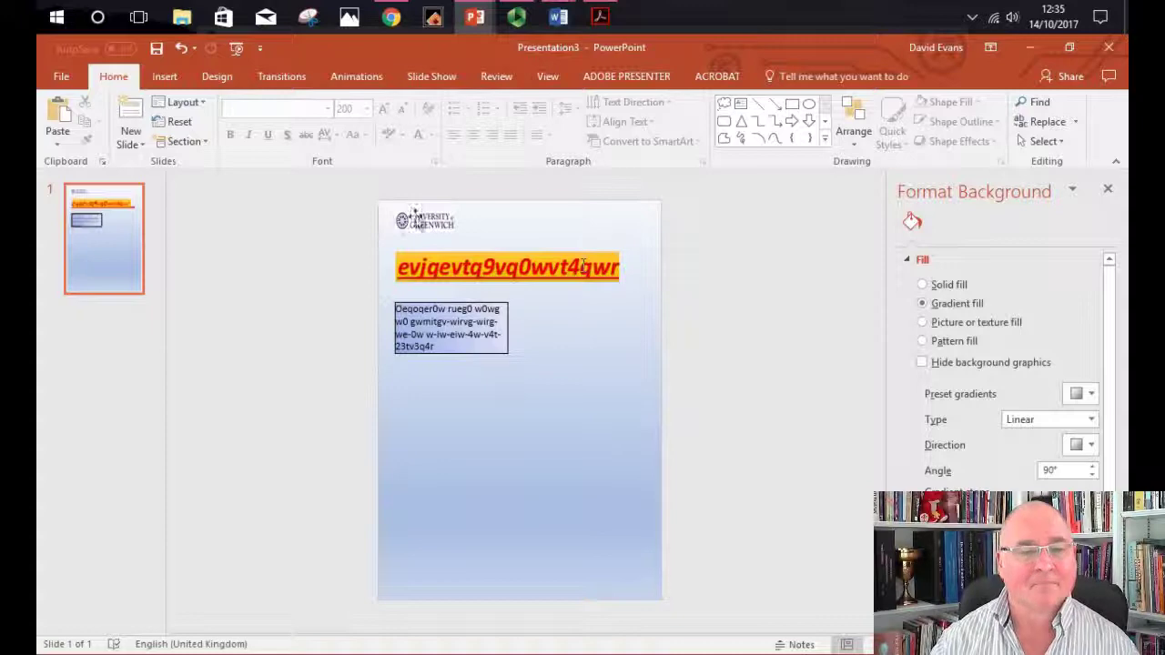
Insert Greenwich2012arms.png below the text box and drag its corner to enlarge it
{"action": "left_click", "coordinate": [165, 78]}
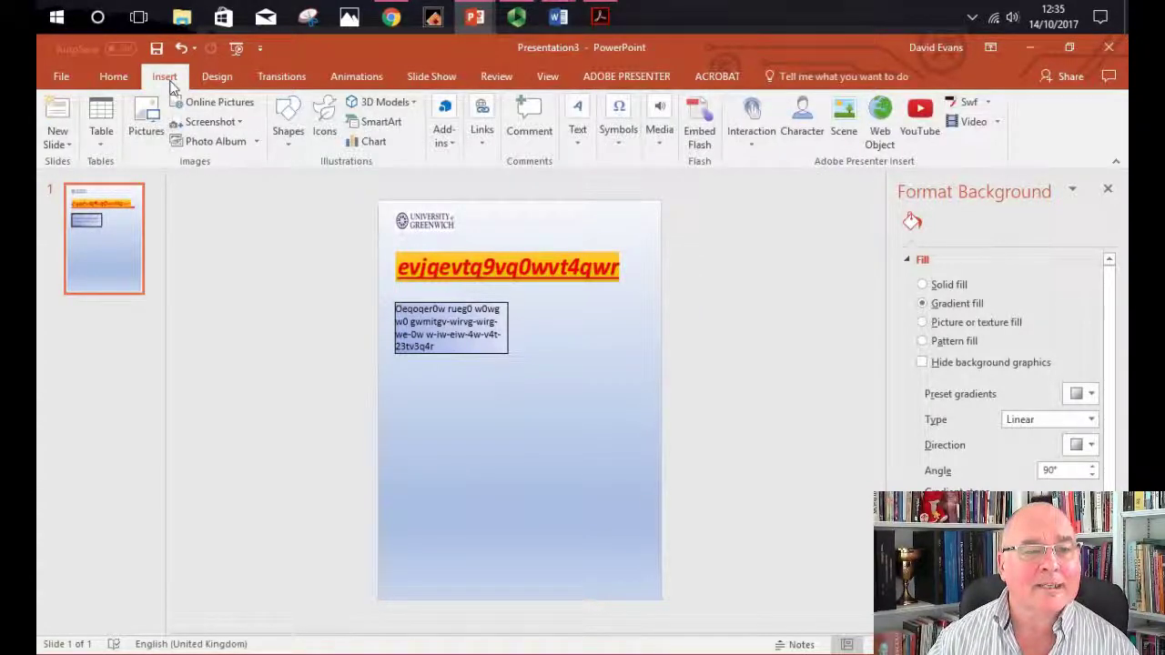
{"action": "left_click", "coordinate": [145, 117]}
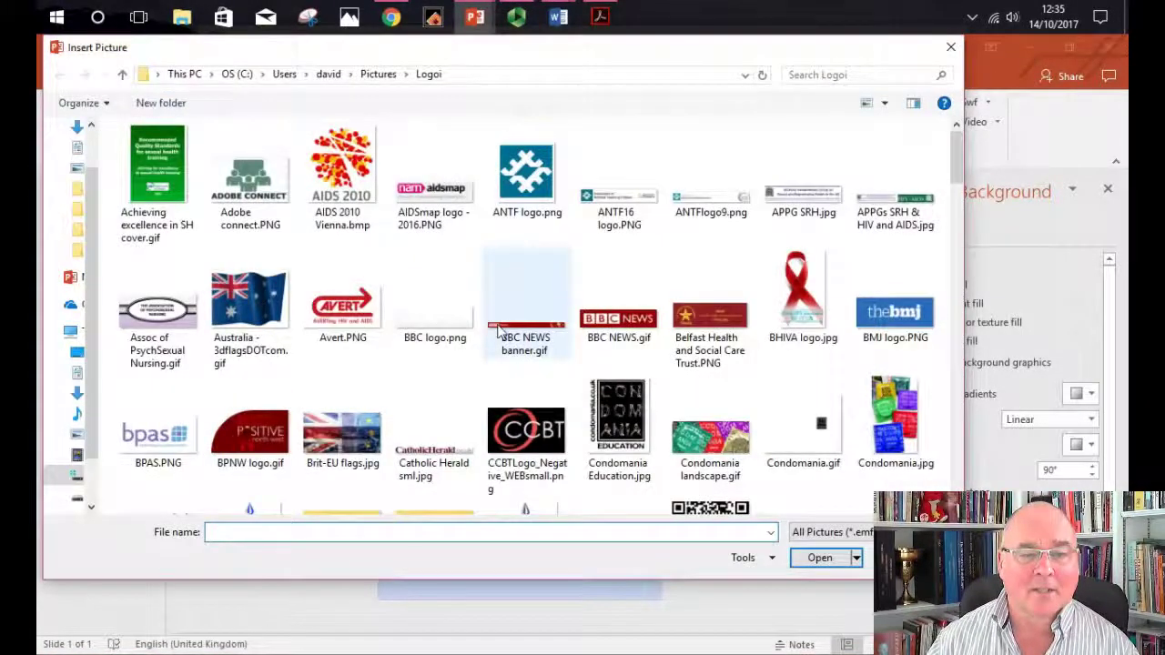
{"action": "scroll", "coordinate": [498, 333], "scroll_direction": "down", "scroll_amount": 5}
{"action": "left_click", "coordinate": [242, 337]}
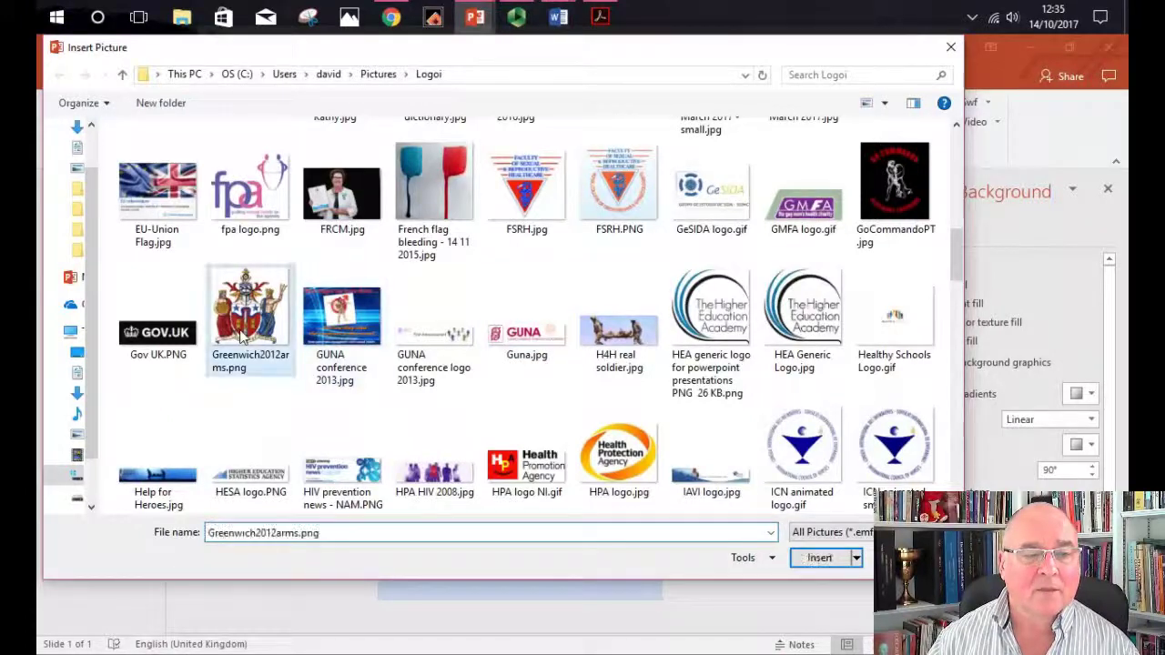
{"action": "double_click", "coordinate": [241, 337]}
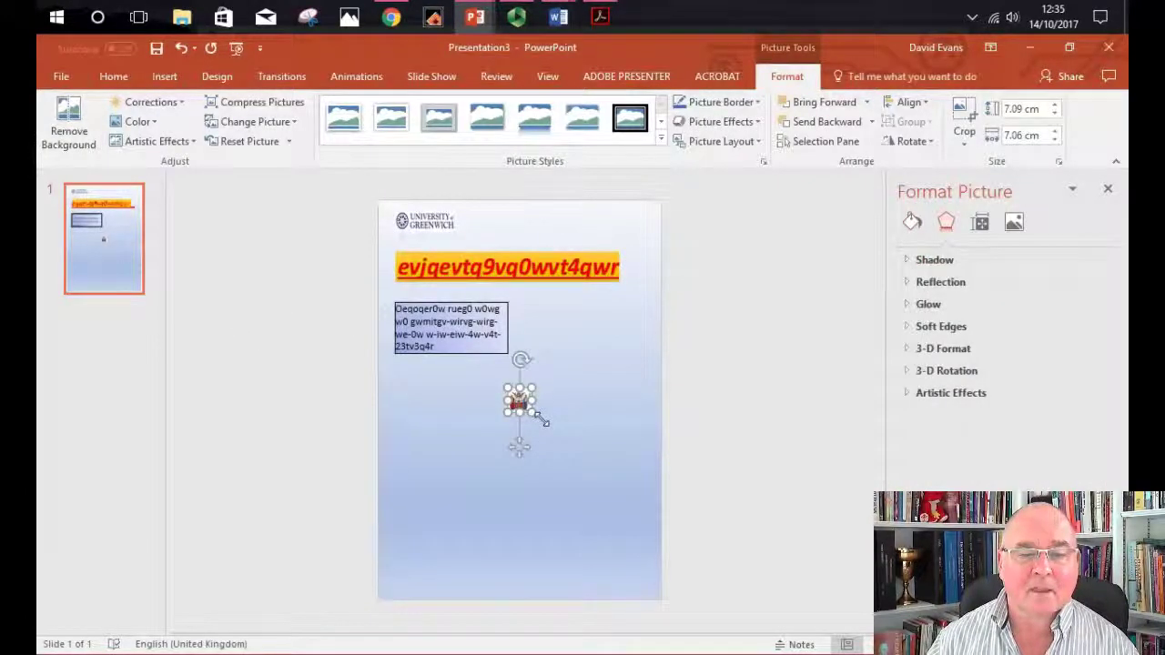
{"action": "left_click_drag", "start_coordinate": [539, 416], "coordinate": [531, 478]}
{"action": "left_click", "coordinate": [604, 459]}
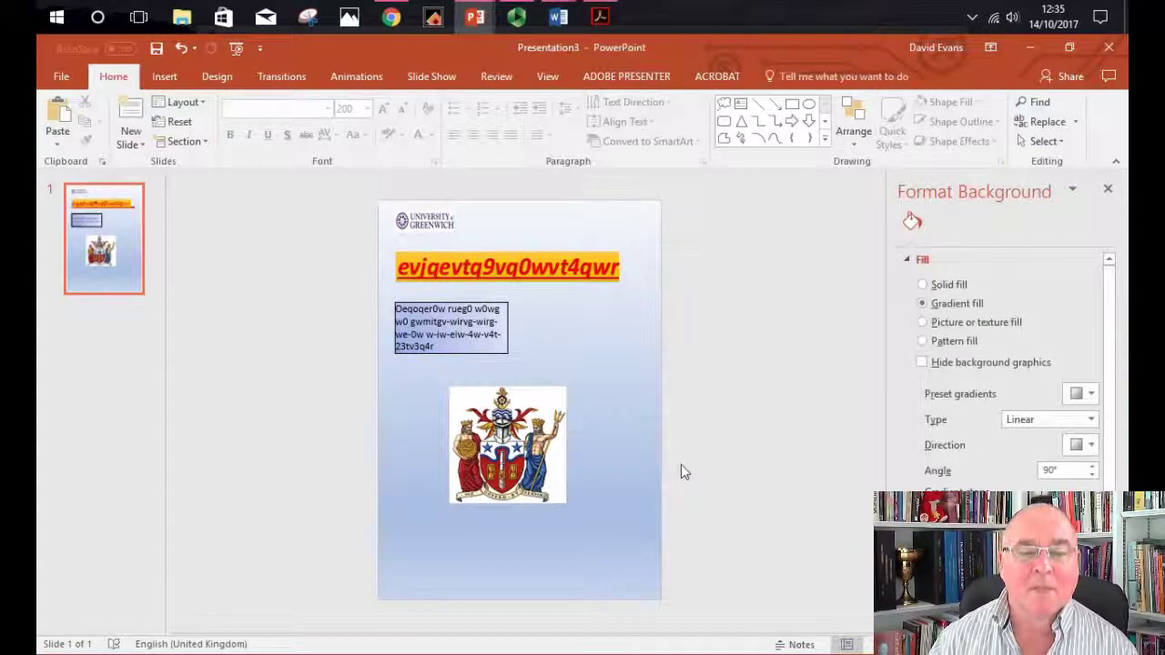
Apply the warmest Color Tone to the coat-of-arms picture, leaving styles and artistic effects unchanged
{"action": "left_click", "coordinate": [539, 442]}
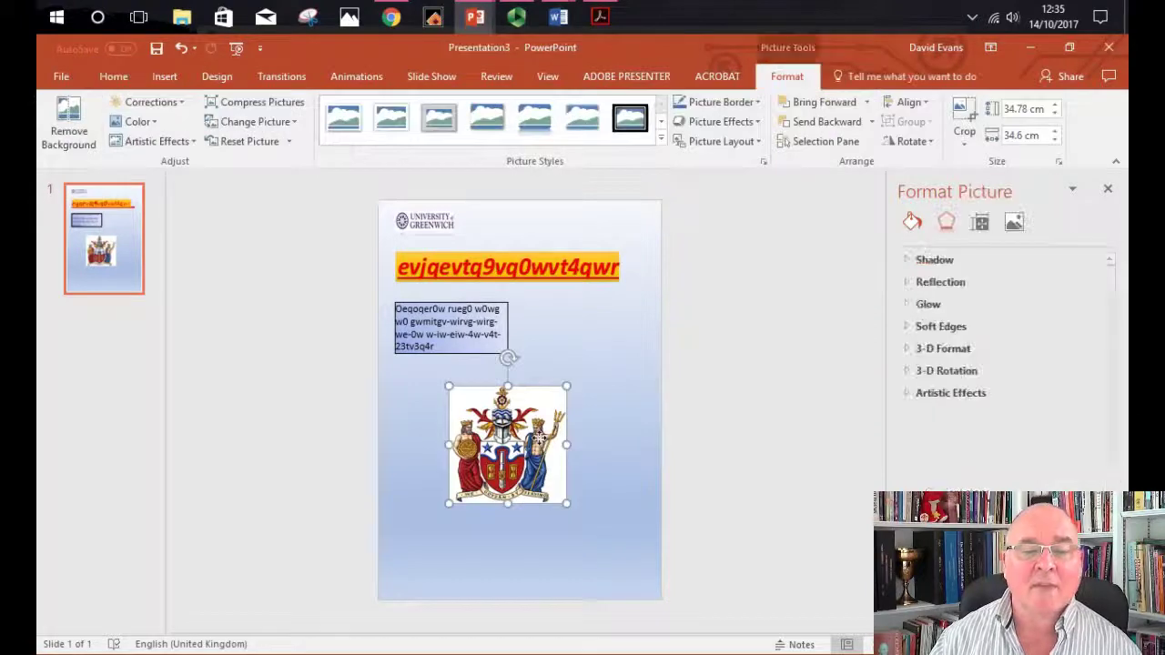
{"action": "left_click", "coordinate": [662, 138]}
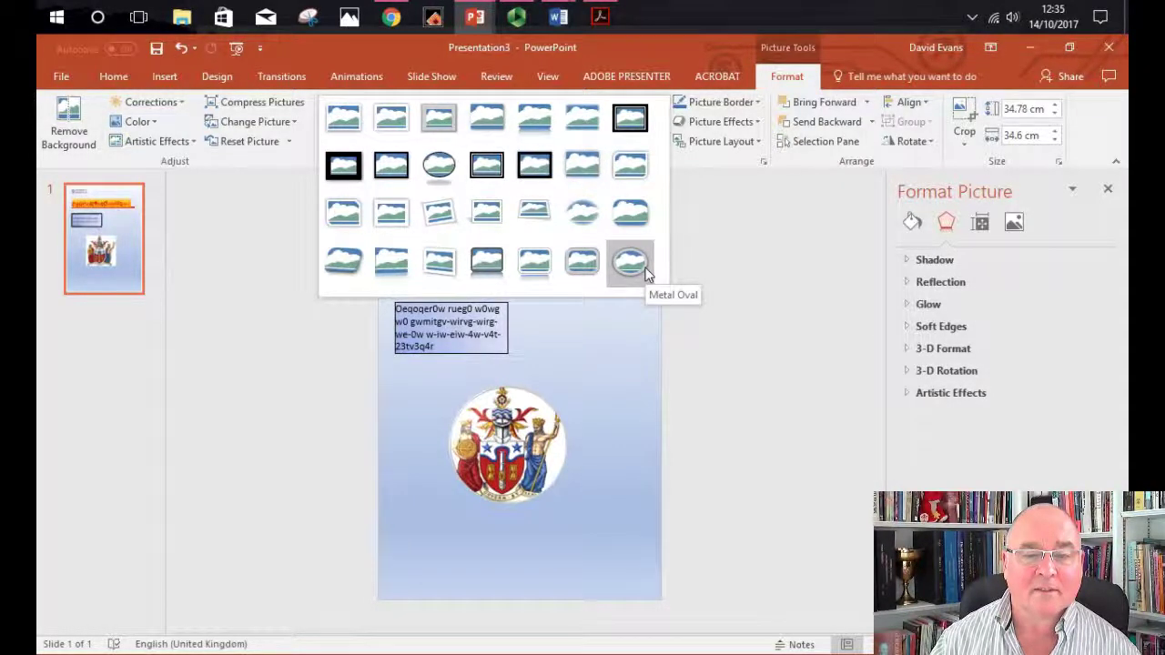
{"action": "left_click", "coordinate": [549, 454]}
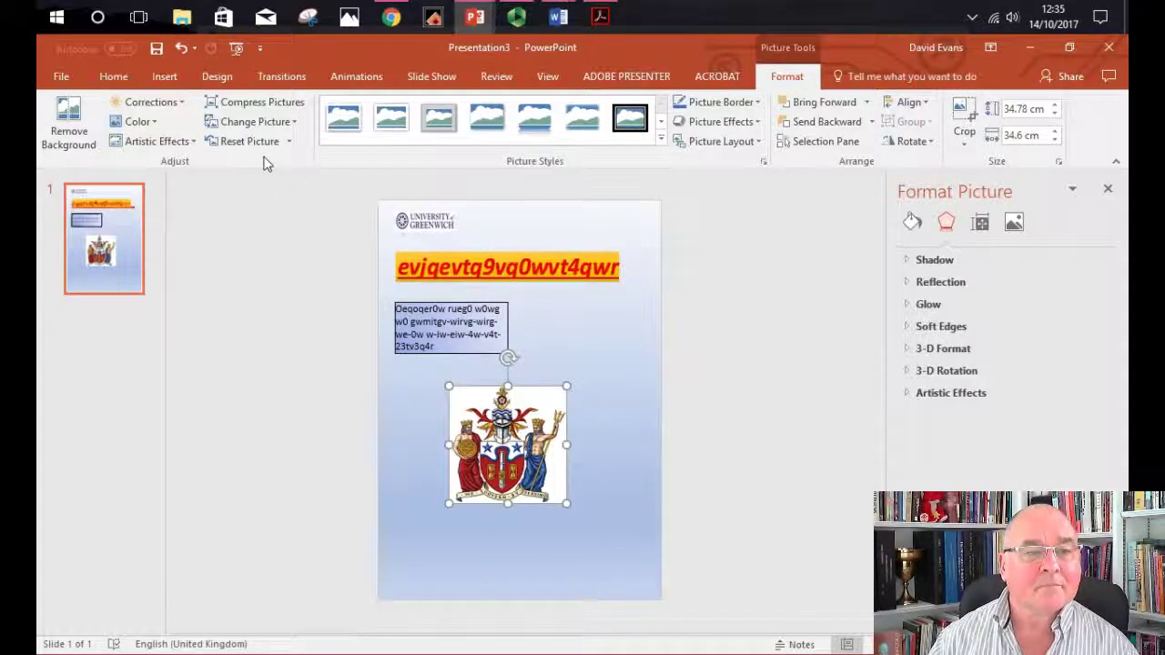
{"action": "left_click", "coordinate": [160, 120]}
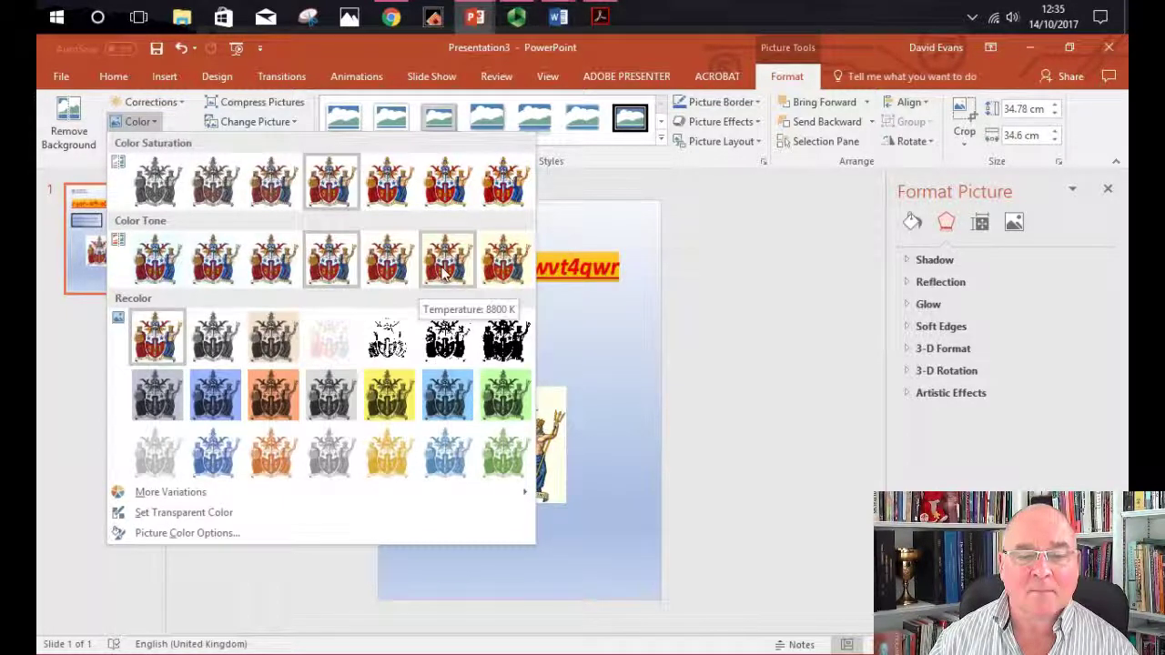
{"action": "left_click", "coordinate": [504, 278]}
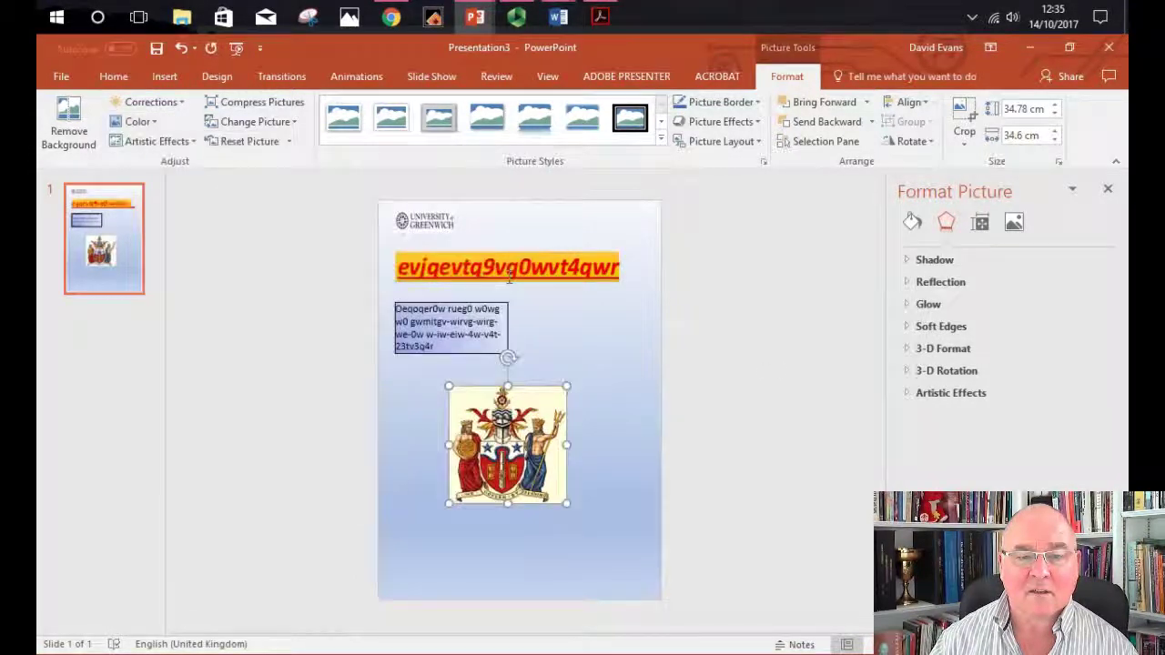
{"action": "left_click", "coordinate": [199, 143]}
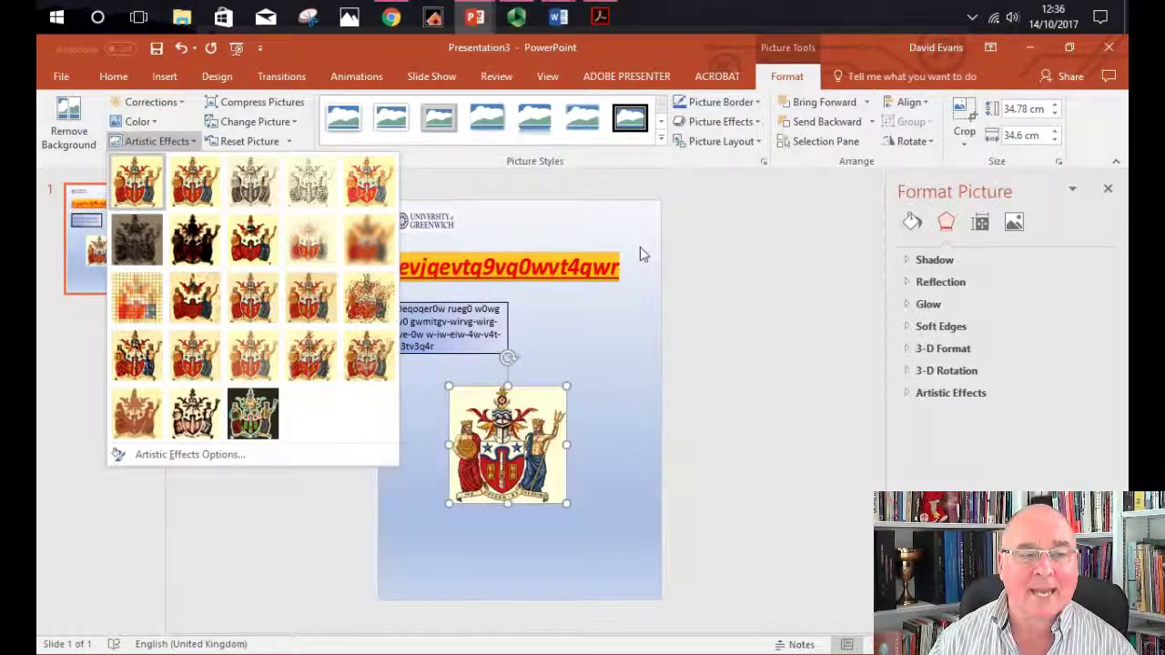
{"action": "left_click", "coordinate": [739, 264]}
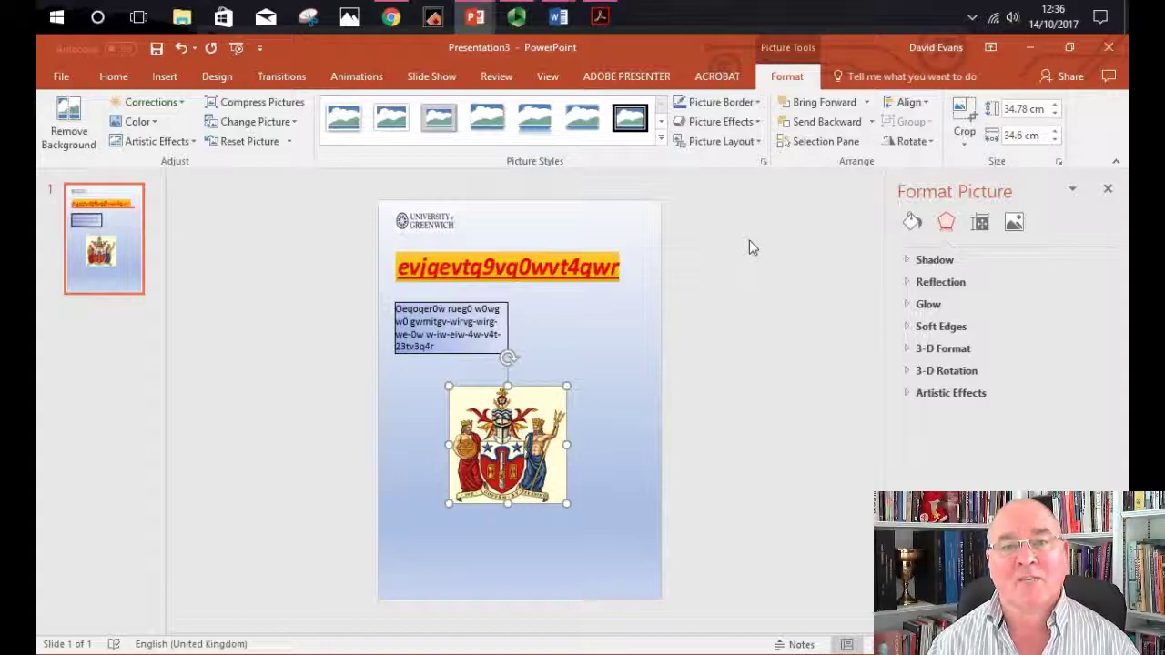
{"action": "left_click", "coordinate": [629, 473]}
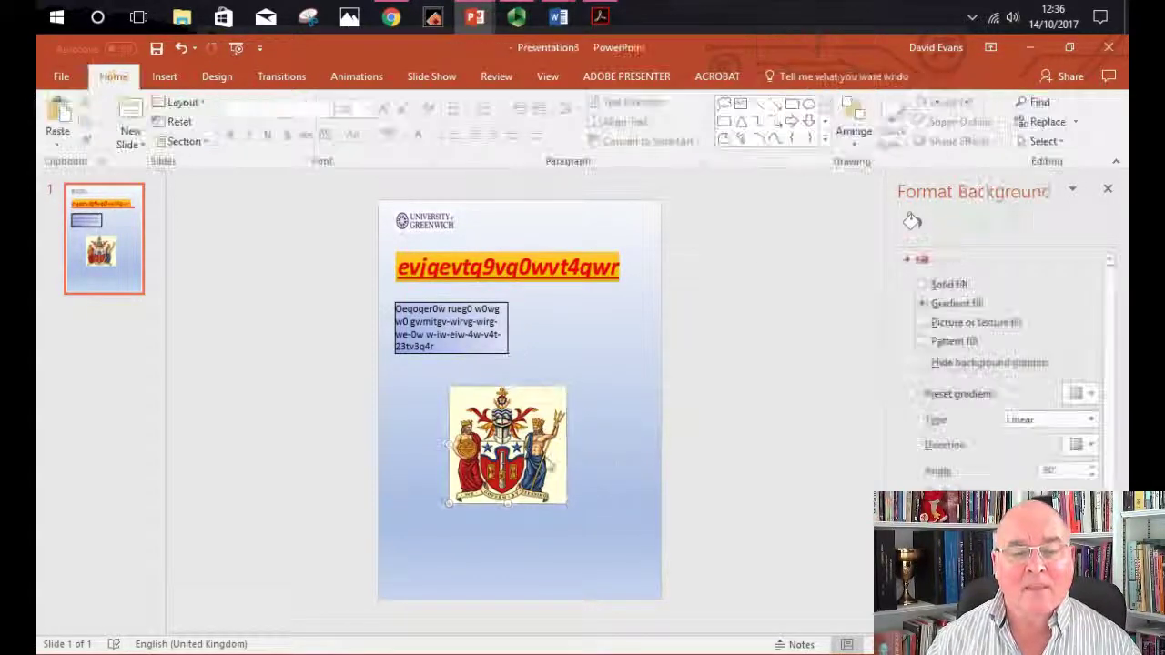
{"action": "left_click", "coordinate": [165, 79]}
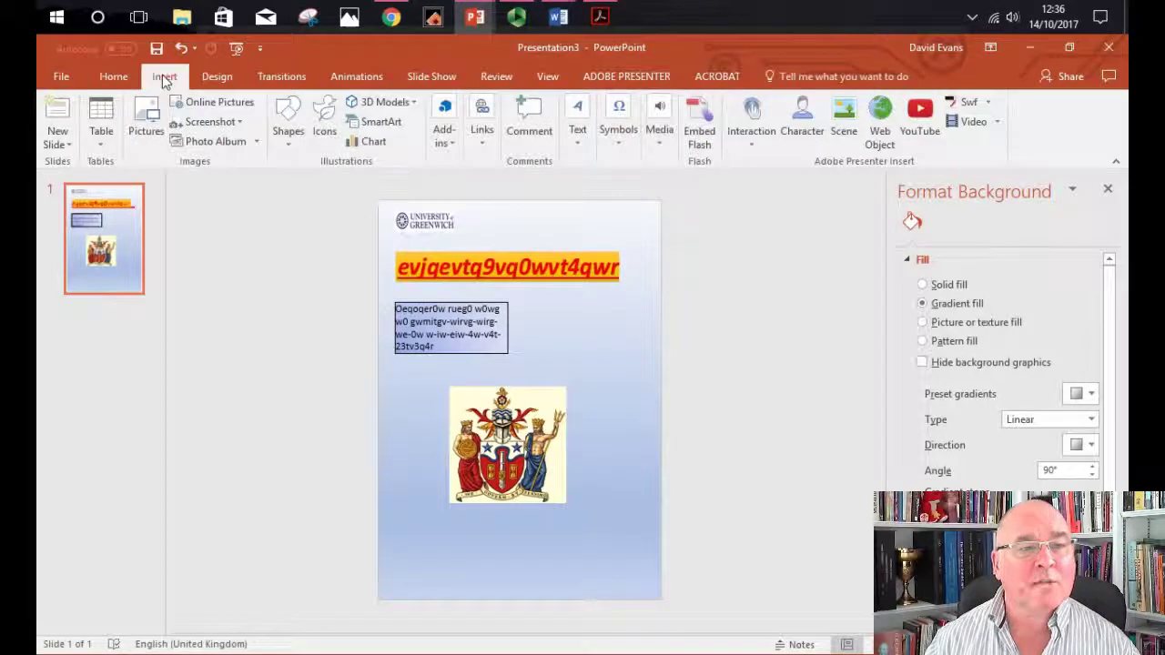
{"action": "left_click", "coordinate": [577, 128]}
{"action": "left_click", "coordinate": [580, 198]}
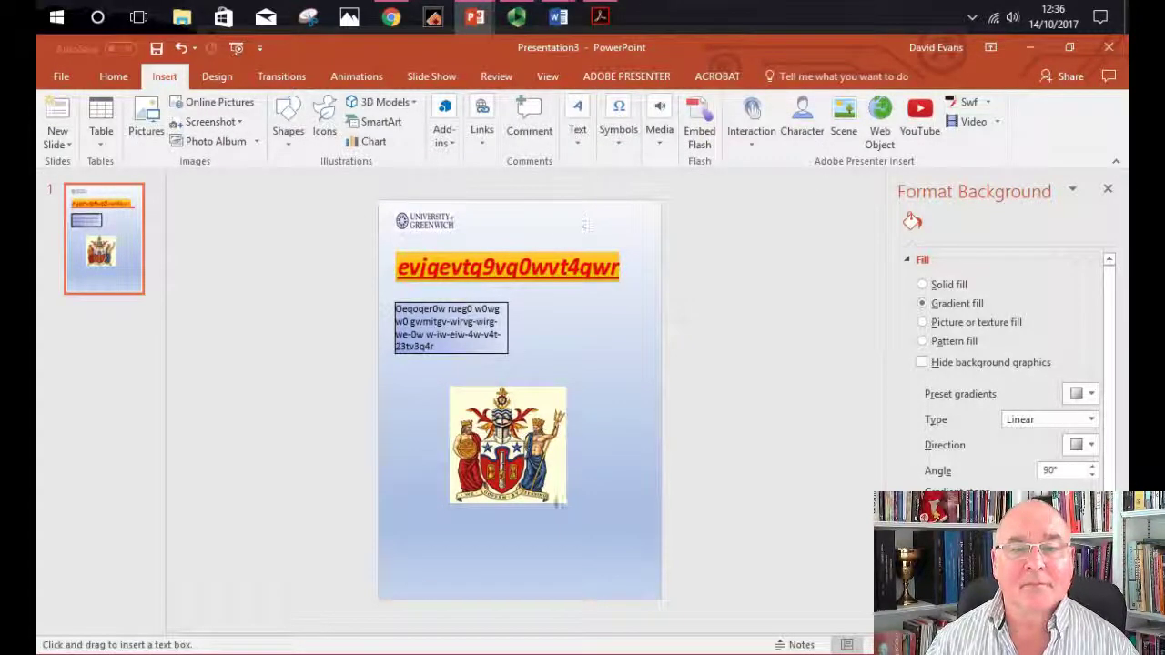
{"action": "left_click", "coordinate": [482, 534]}
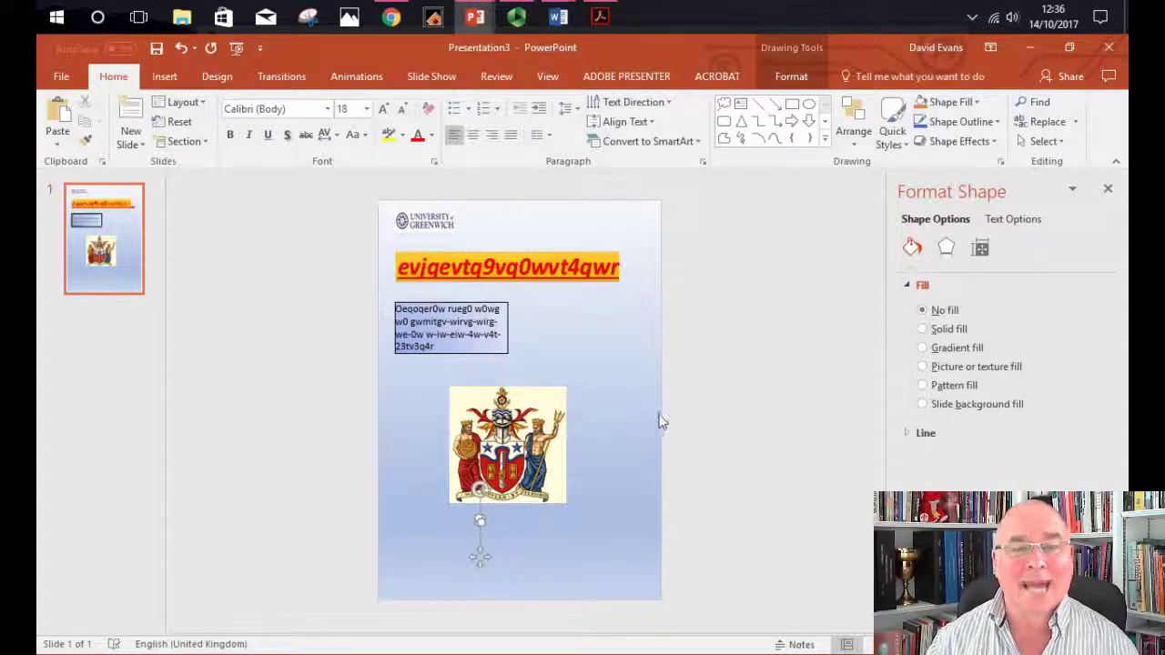
{"action": "left_click", "coordinate": [723, 373]}
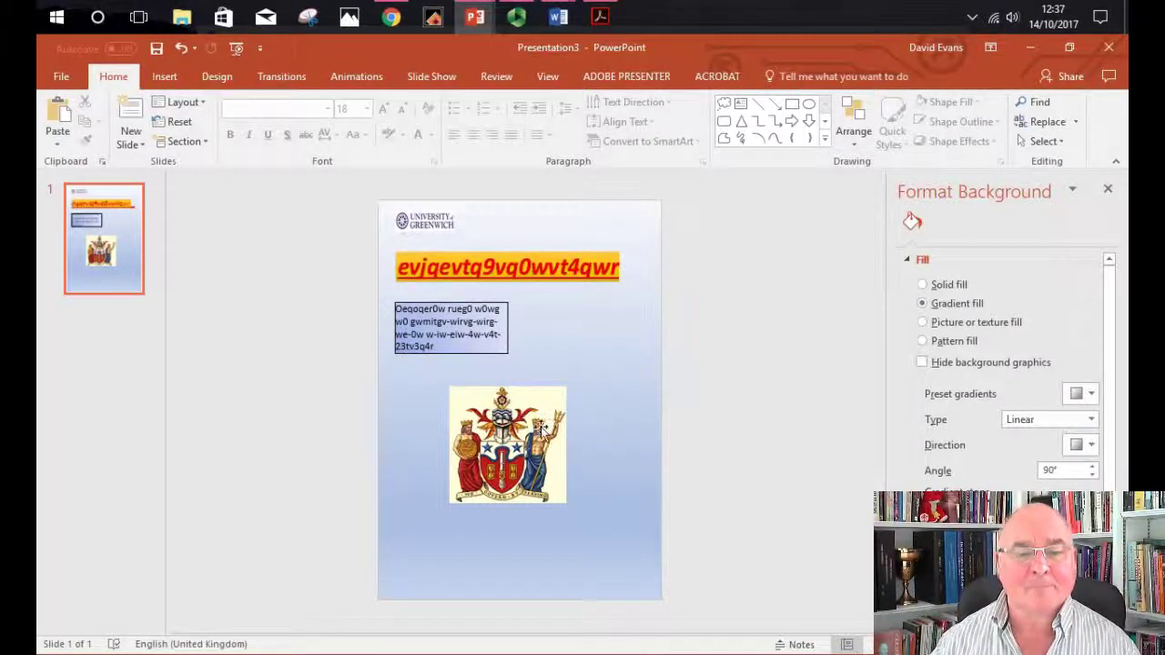
{"action": "left_click", "coordinate": [165, 78]}
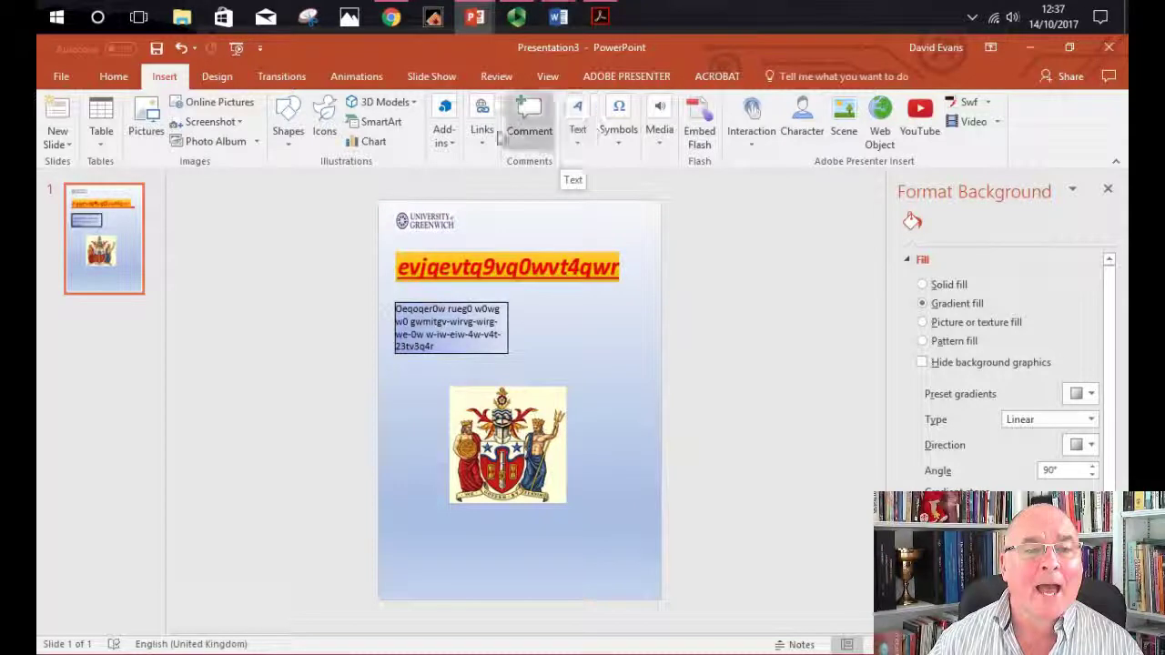
{"action": "left_click", "coordinate": [383, 150]}
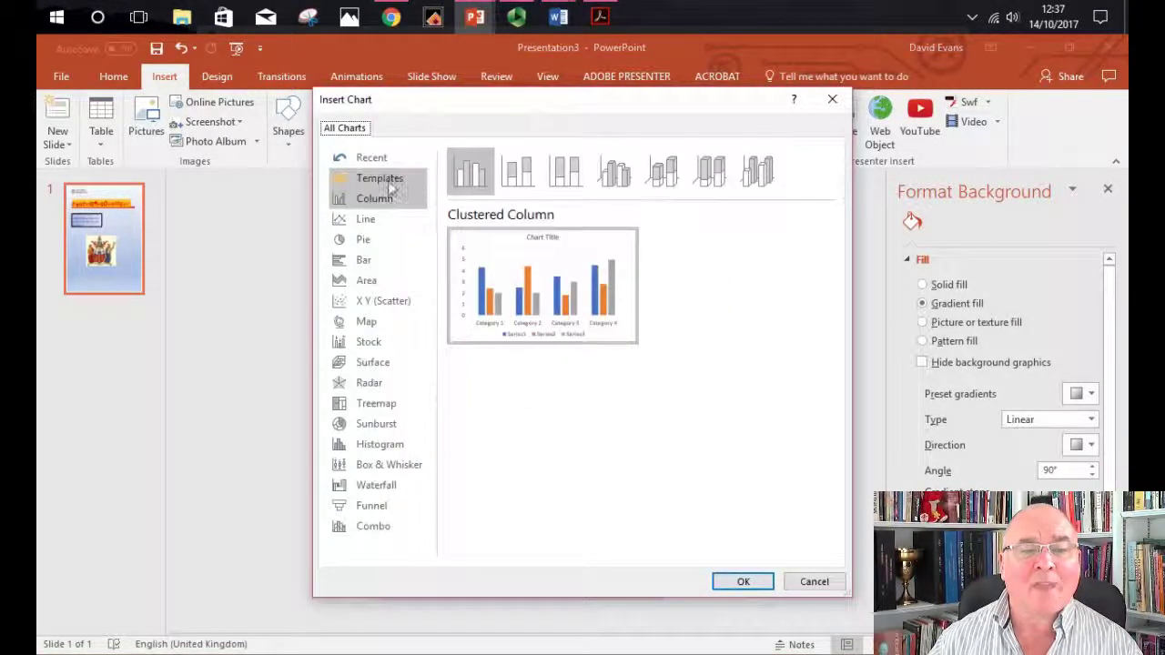
{"action": "left_click", "coordinate": [390, 183]}
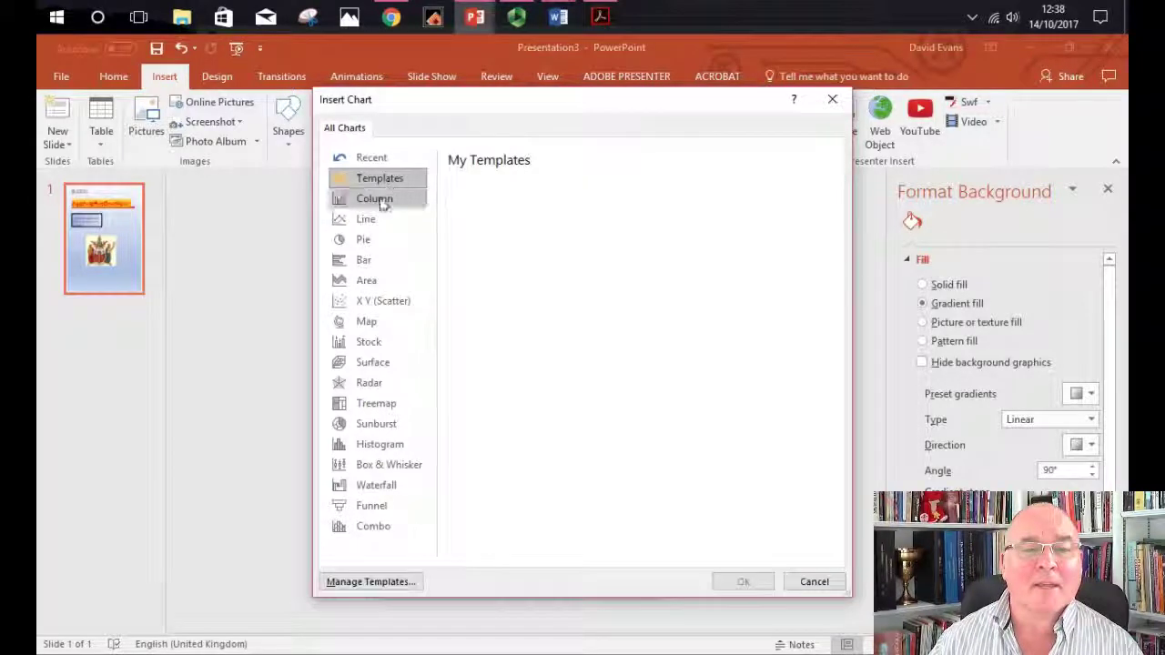
{"action": "left_click", "coordinate": [377, 200]}
{"action": "left_click", "coordinate": [377, 220]}
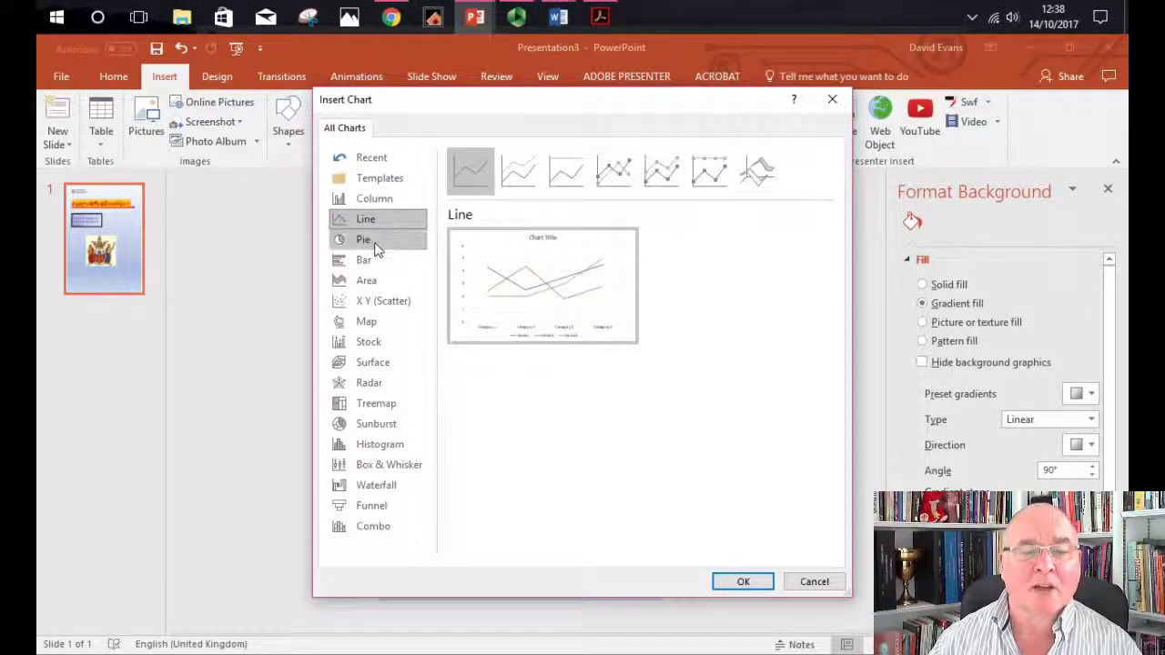
{"action": "left_click", "coordinate": [373, 241]}
{"action": "left_click", "coordinate": [378, 262]}
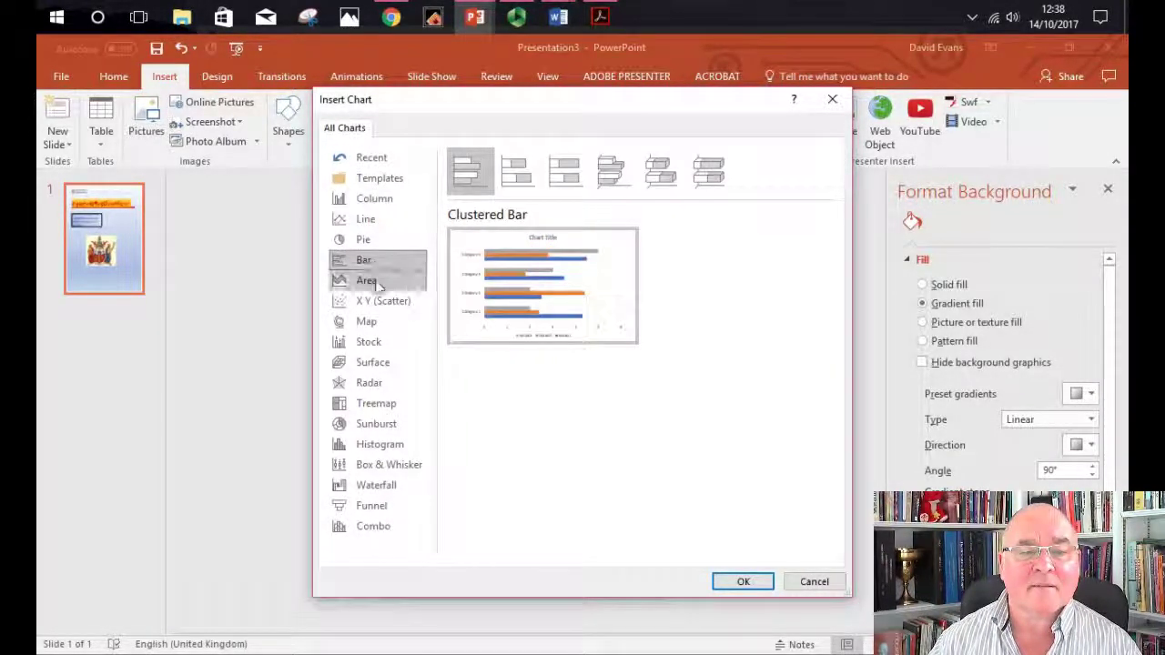
{"action": "left_click", "coordinate": [375, 285]}
{"action": "left_click", "coordinate": [378, 301]}
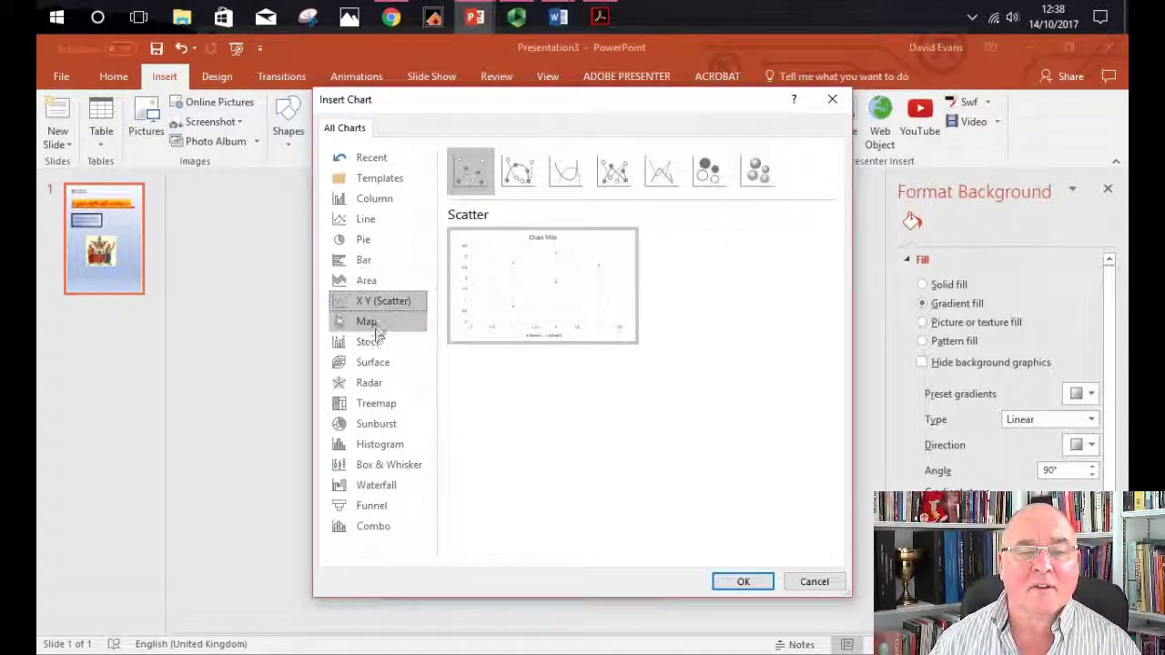
{"action": "left_click", "coordinate": [384, 266]}
{"action": "left_click", "coordinate": [382, 240]}
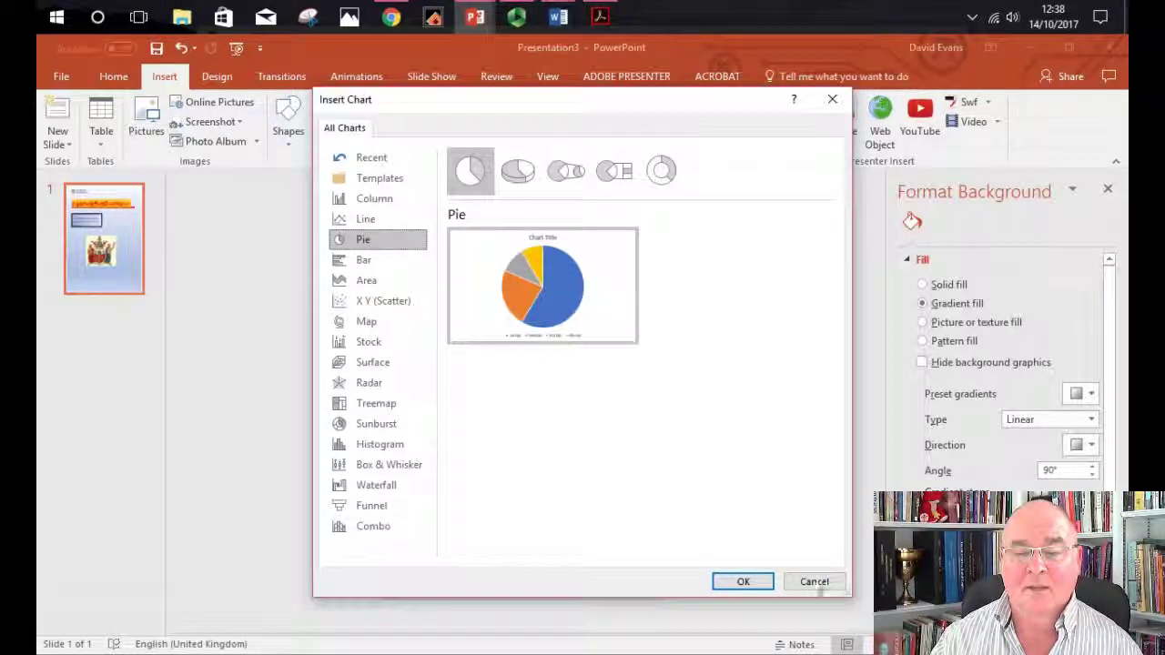
{"action": "left_click", "coordinate": [815, 582]}
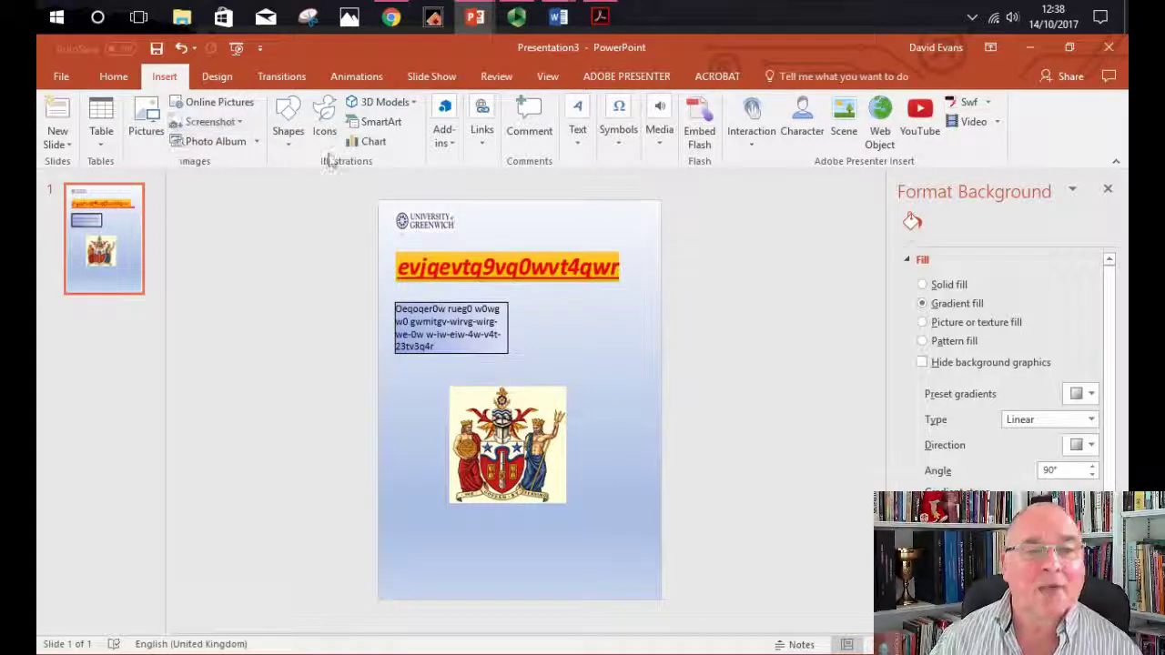
Insert a Continuous Cycle SmartArt graphic from the Cycle layouts onto the slide
{"action": "left_click", "coordinate": [397, 127]}
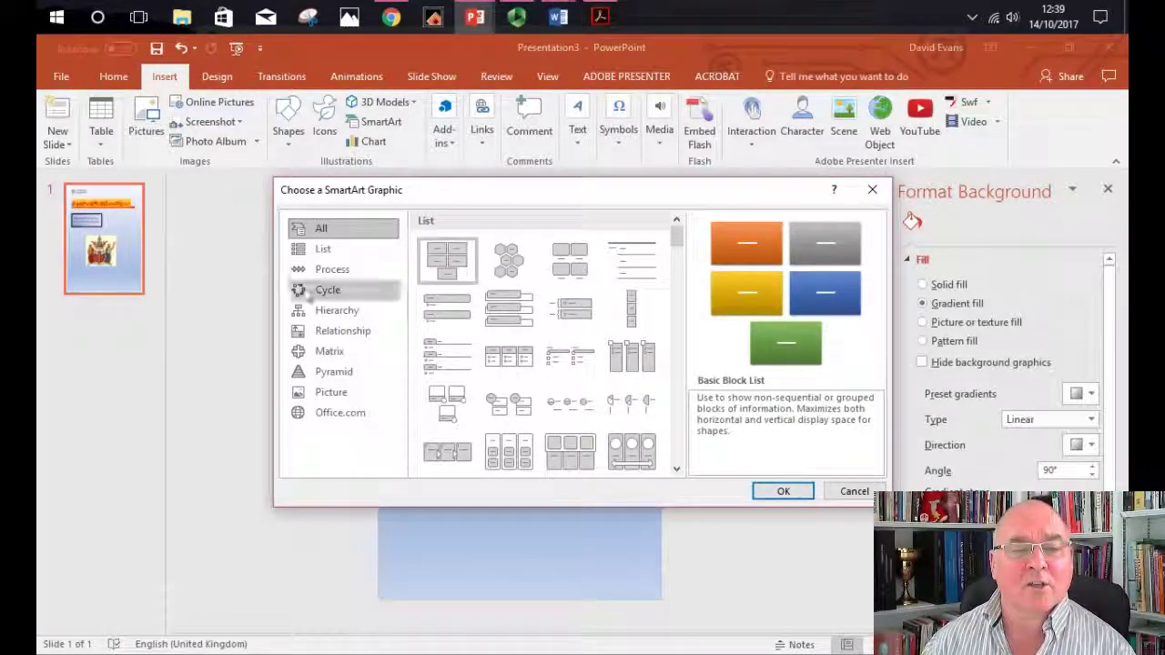
{"action": "left_click", "coordinate": [335, 301]}
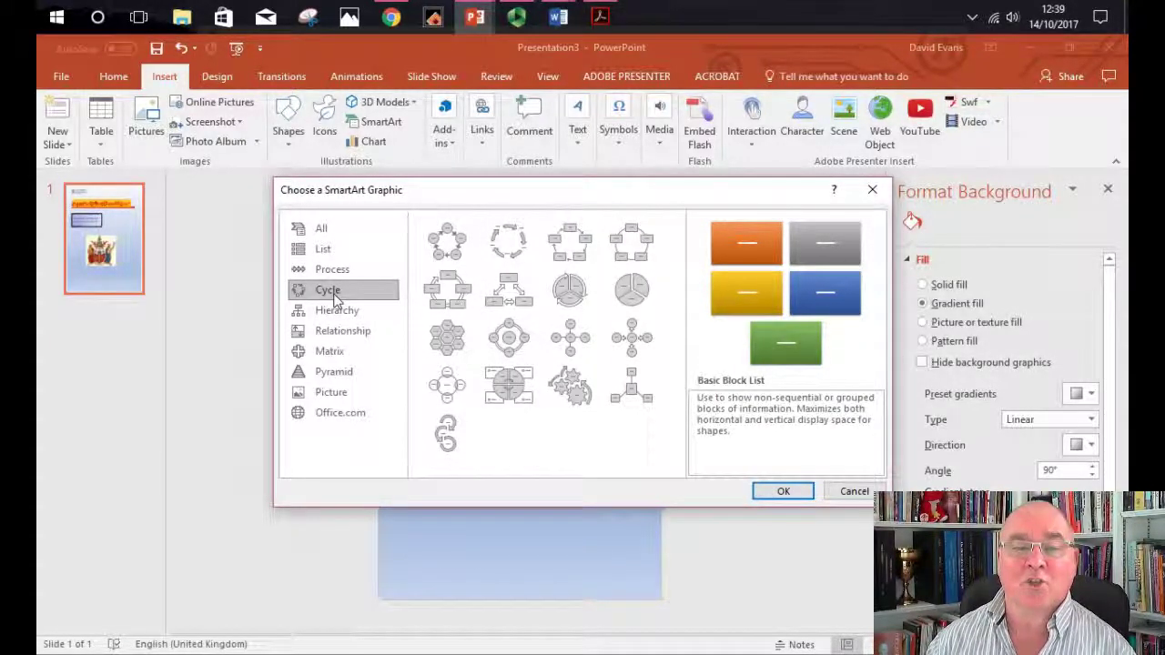
{"action": "left_click", "coordinate": [450, 283]}
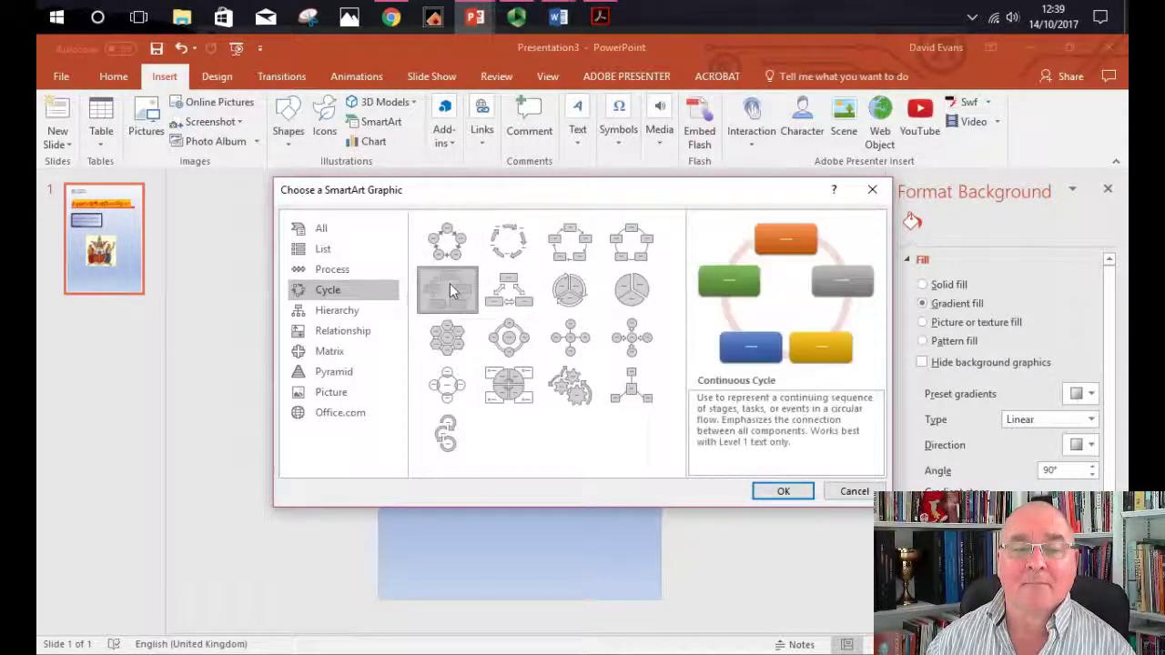
{"action": "left_click", "coordinate": [781, 490]}
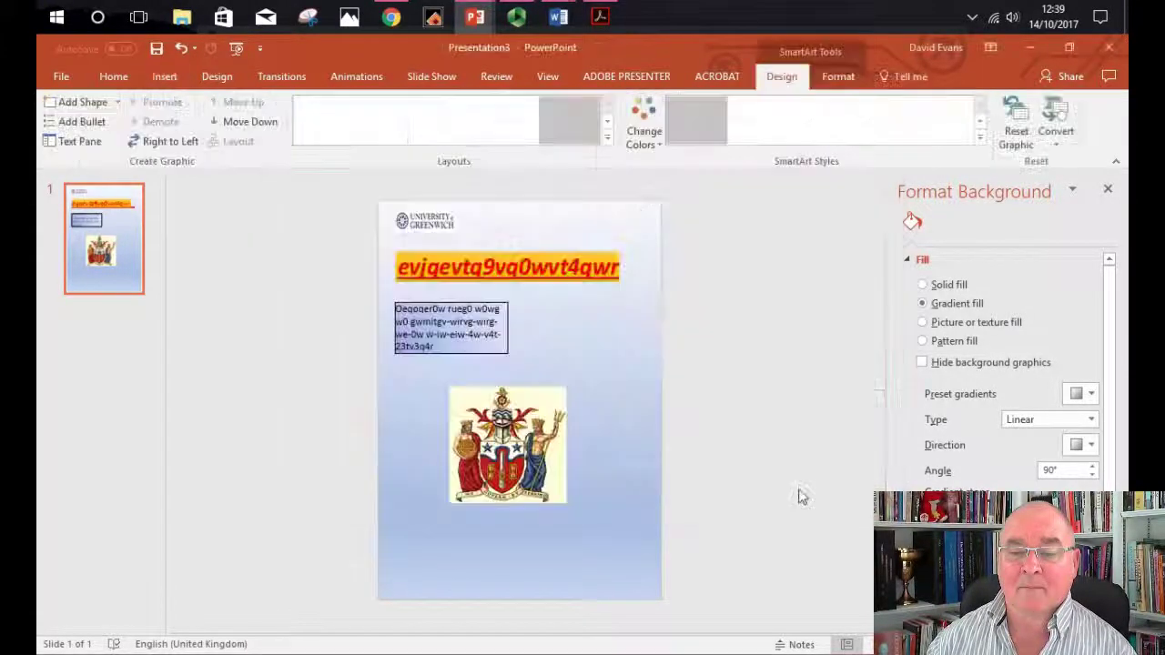
Delete the coat-of-arms picture and enlarge the Continuous Cycle SmartArt diagram
{"action": "left_click", "coordinate": [524, 499]}
{"action": "key", "text": "Delete"}
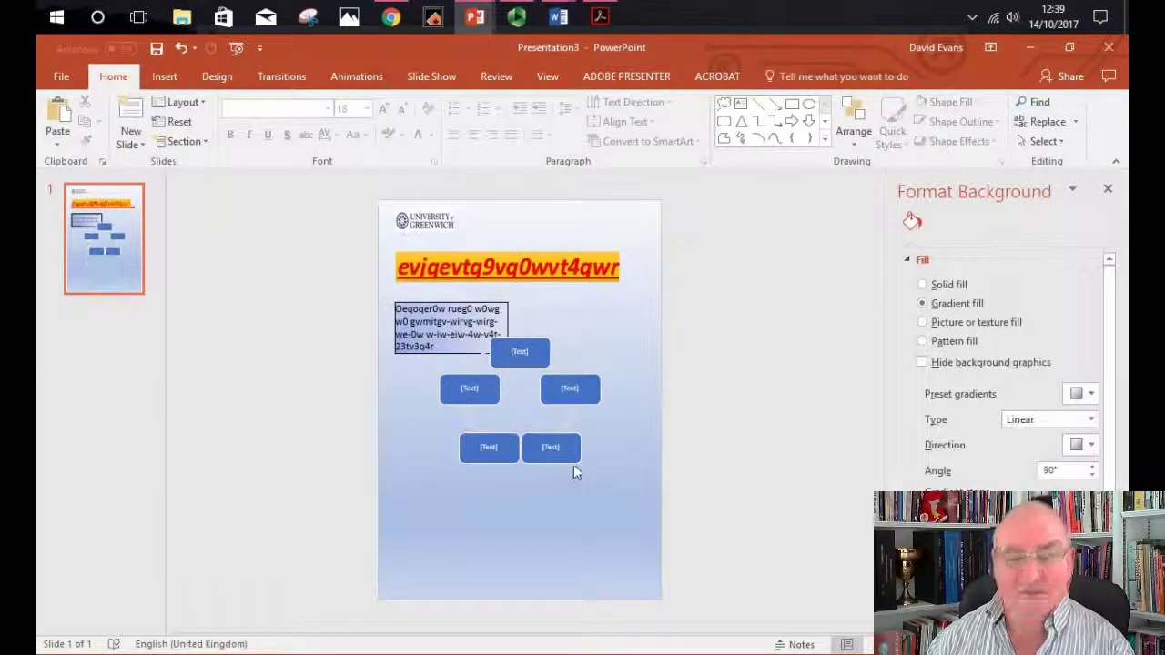
{"action": "left_click", "coordinate": [573, 462]}
{"action": "left_click_drag", "start_coordinate": [623, 475], "coordinate": [655, 515]}
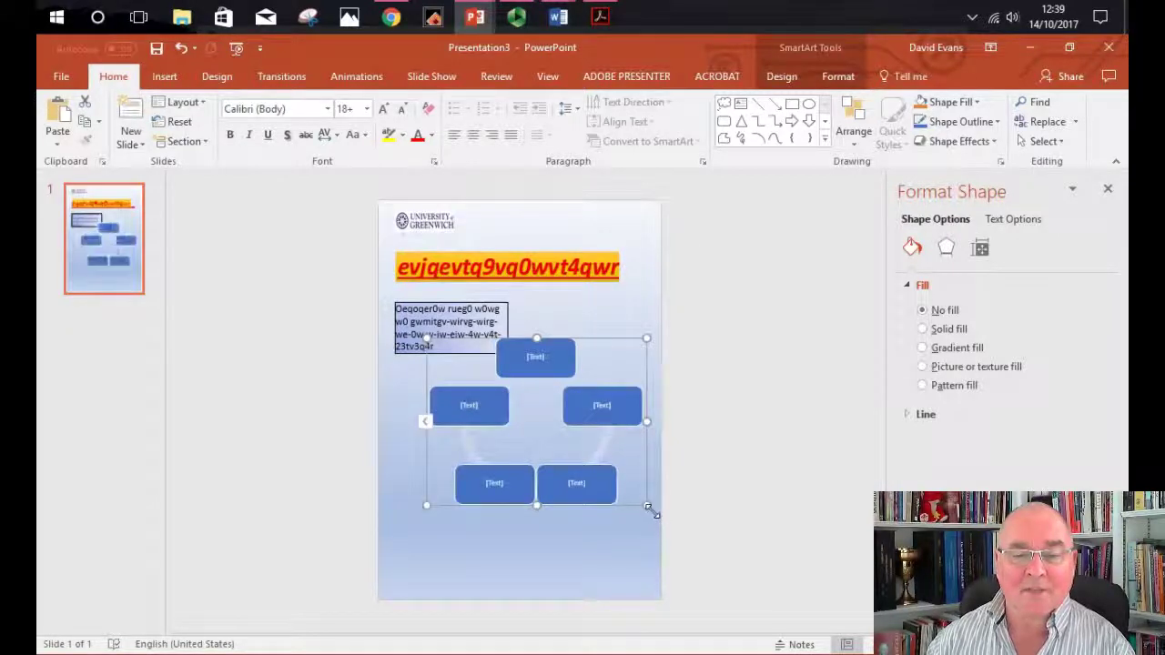
Move the body-text box up clear of the diagram and show the SmartArt Styles gallery
{"action": "left_click", "coordinate": [473, 312]}
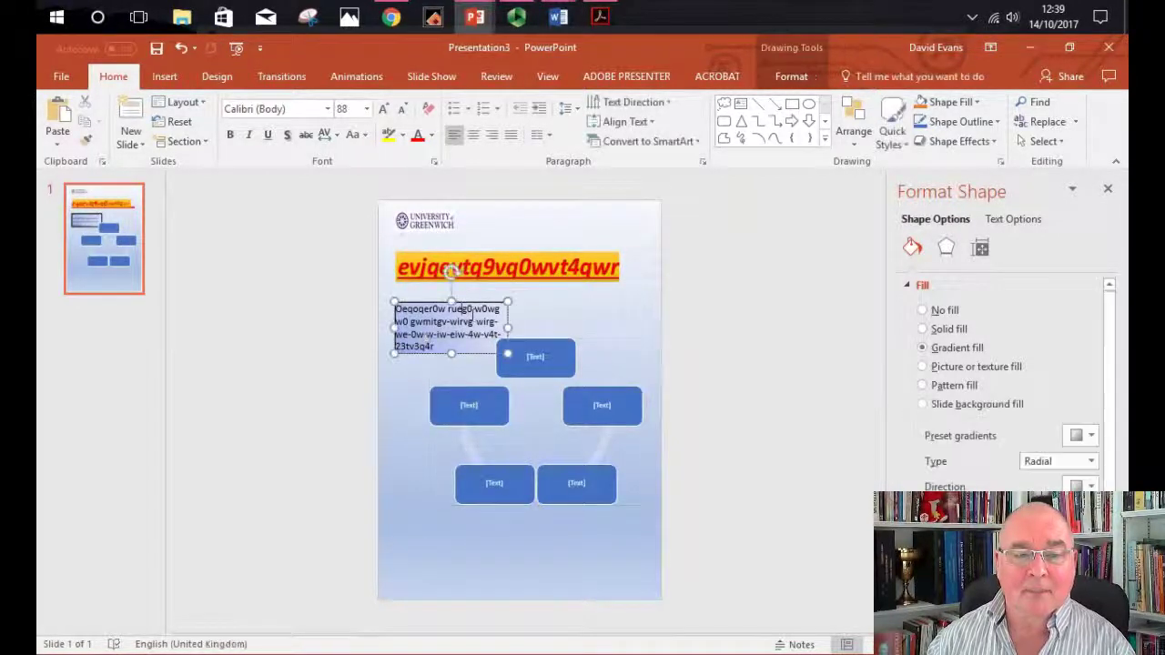
{"action": "left_click_drag", "start_coordinate": [472, 319], "coordinate": [470, 305]}
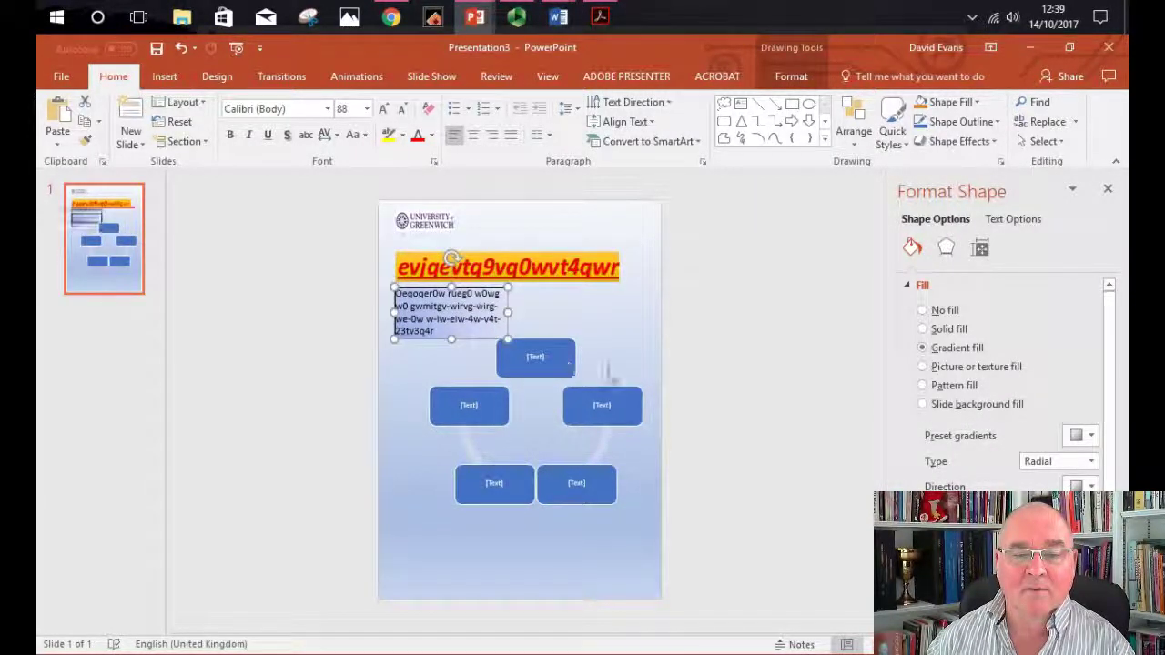
{"action": "left_click", "coordinate": [610, 373]}
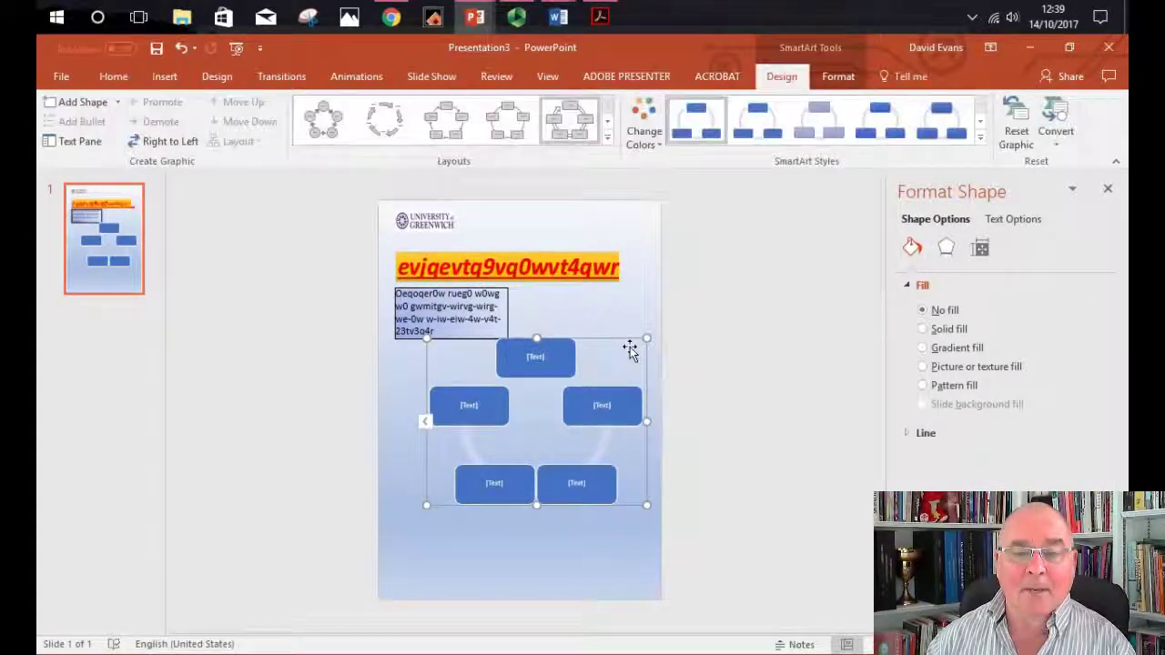
{"action": "left_click", "coordinate": [983, 144]}
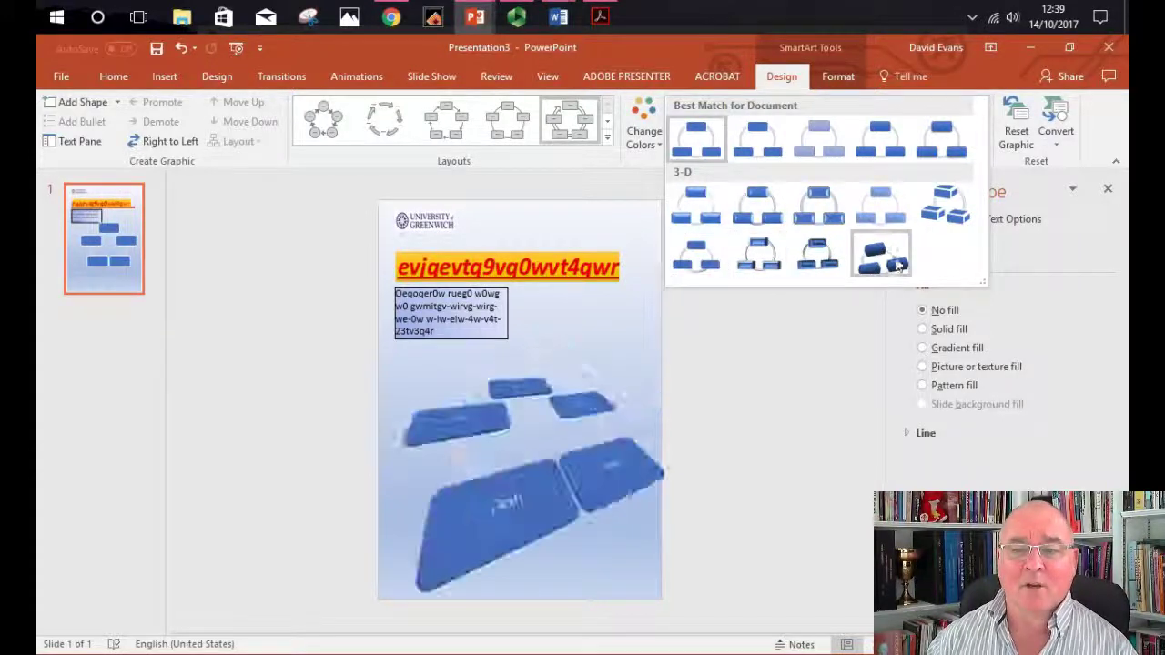
Apply a new SmartArt style and a Colorful colour scheme to the cycle diagram, then delete it
{"action": "left_click", "coordinate": [950, 145]}
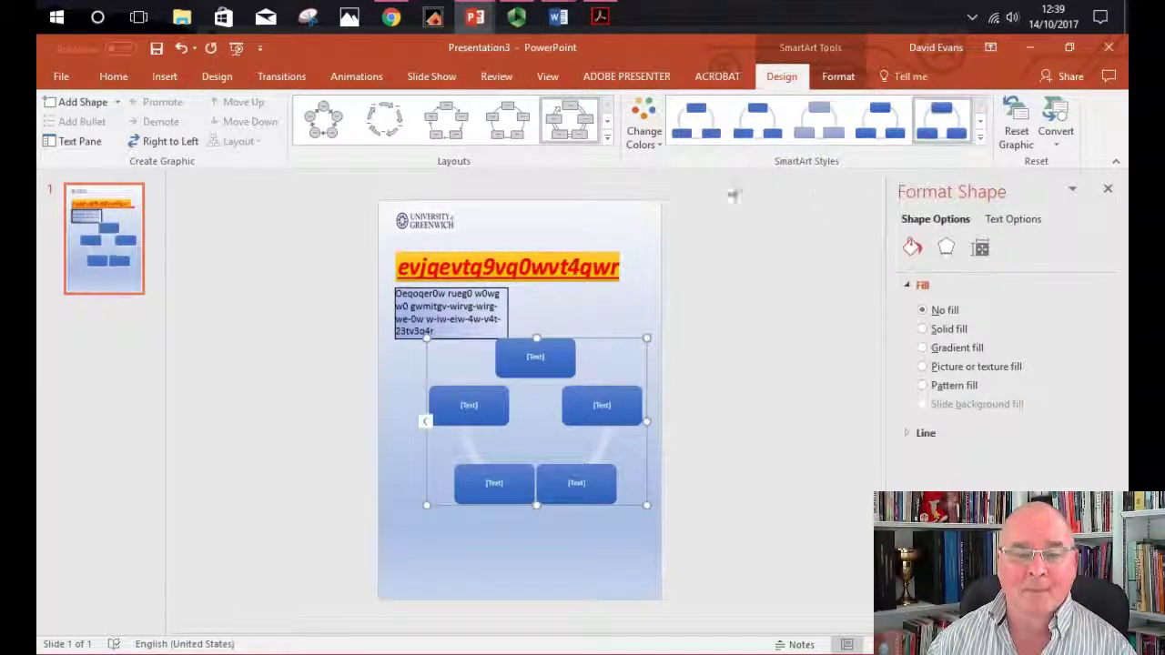
{"action": "left_click", "coordinate": [659, 151]}
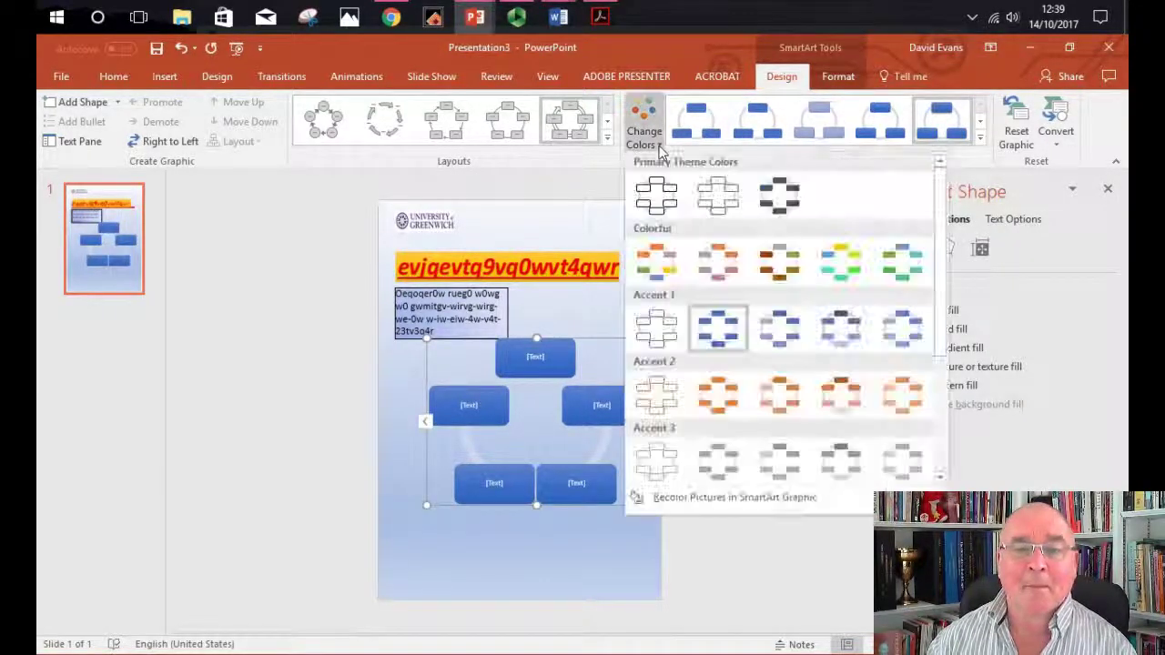
{"action": "left_click", "coordinate": [779, 262]}
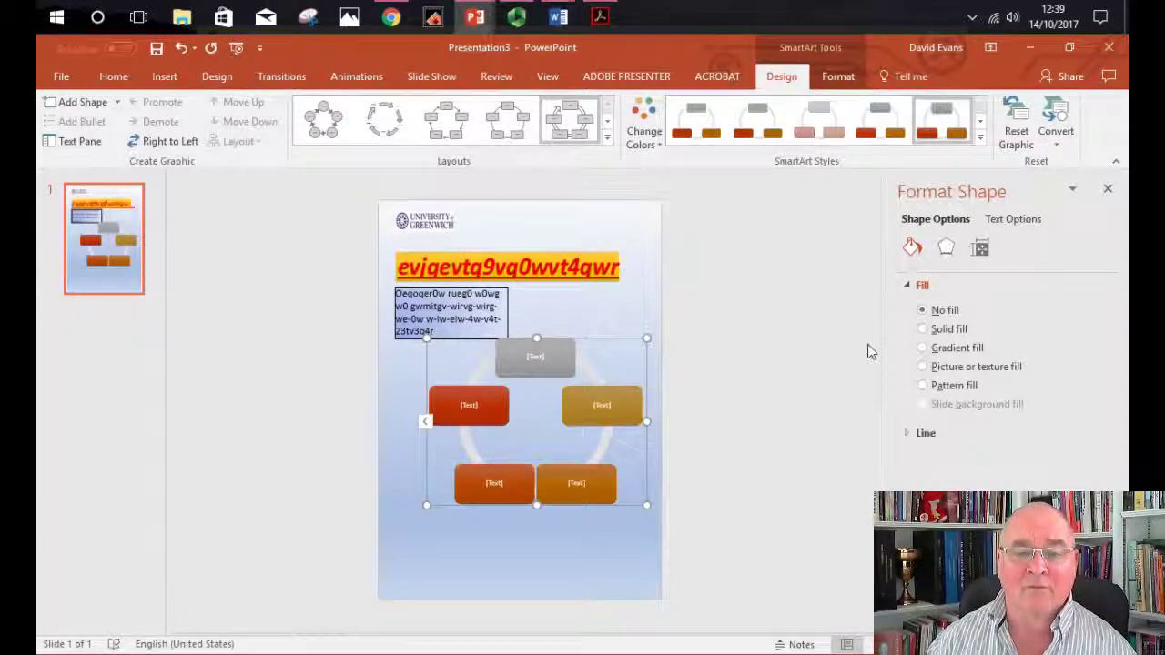
{"action": "key", "text": "Delete"}
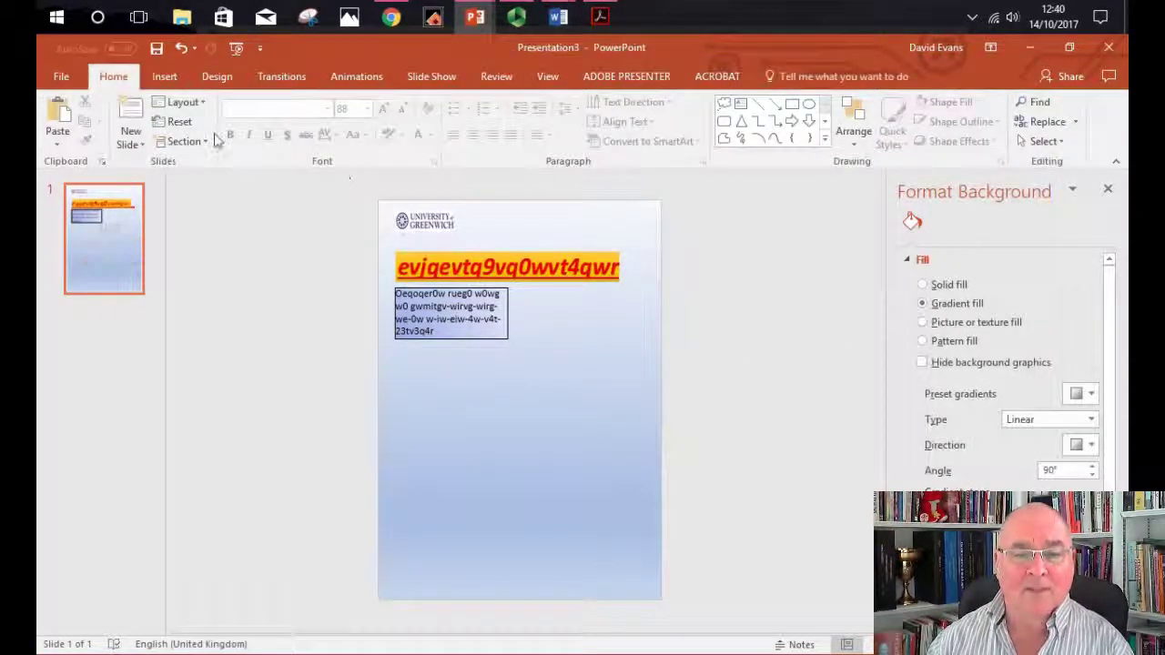
Draw a Cloud callout below the text box with its tail pulled down to the lower right
{"action": "left_click", "coordinate": [165, 79]}
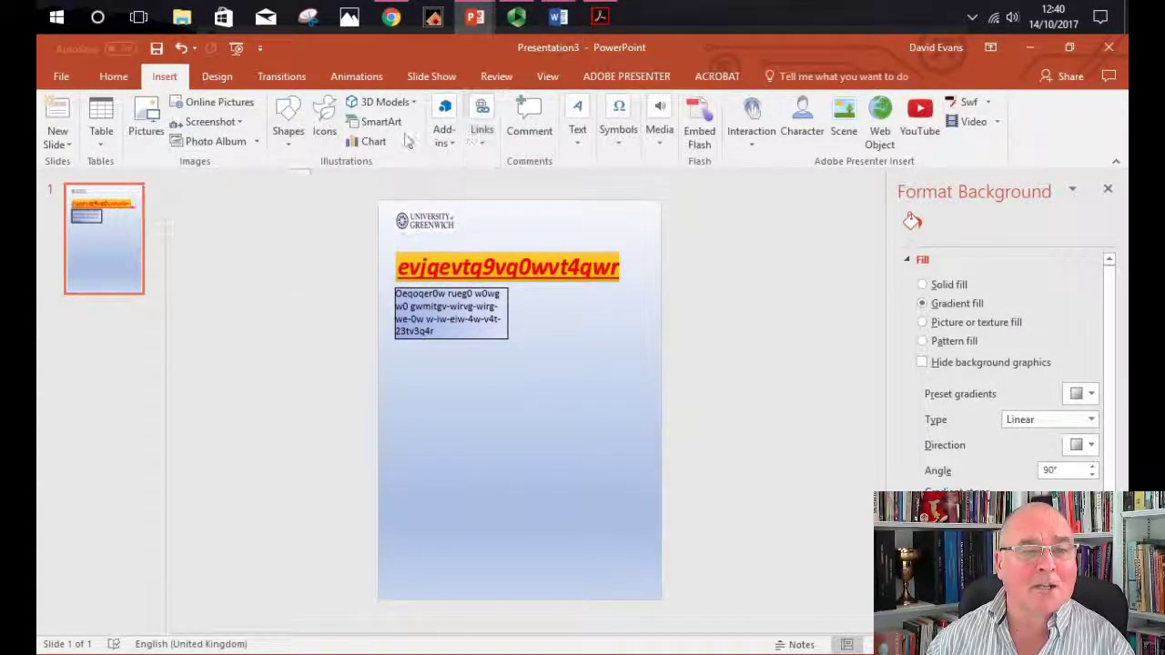
{"action": "left_click", "coordinate": [286, 150]}
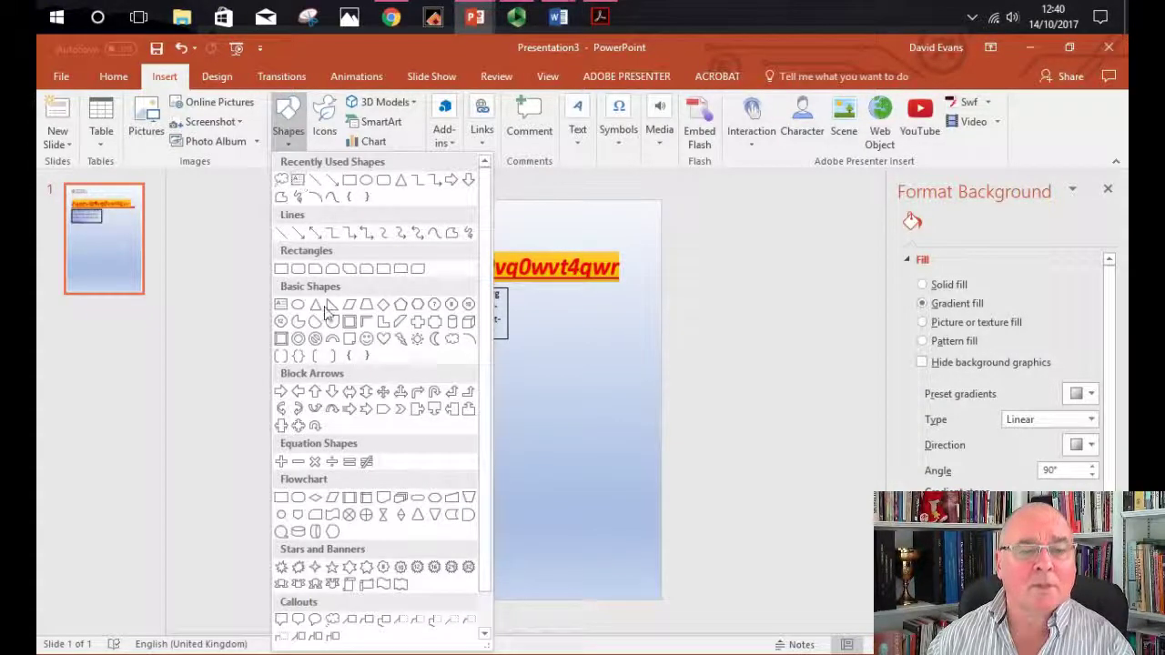
{"action": "left_click", "coordinate": [333, 619]}
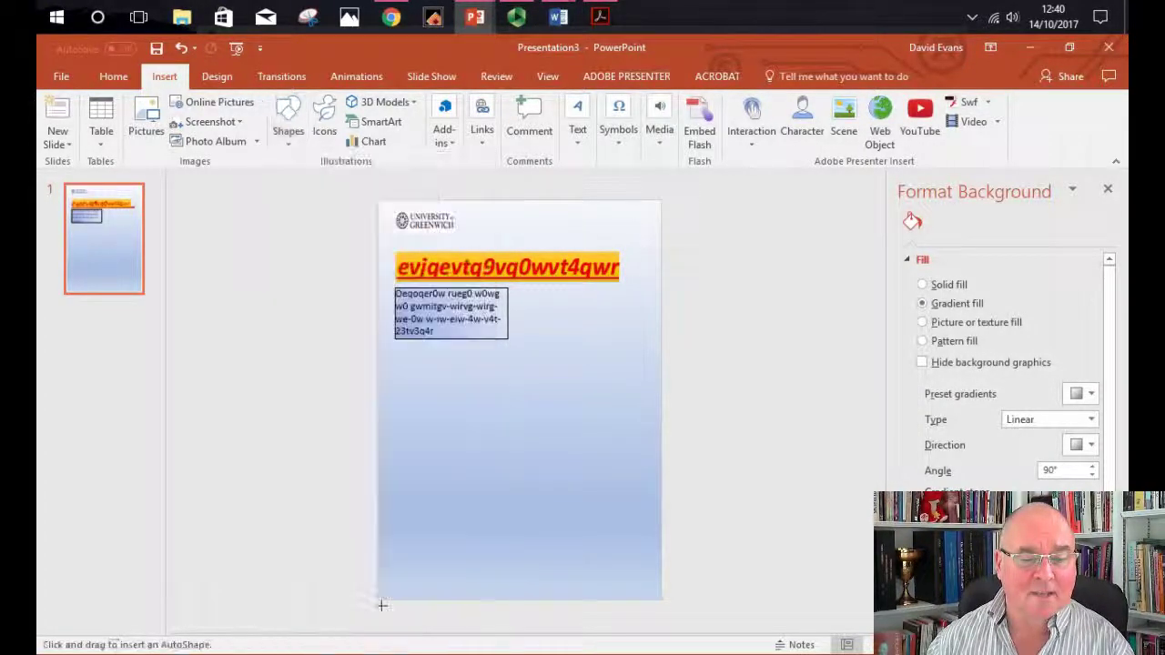
{"action": "left_click_drag", "start_coordinate": [433, 453], "coordinate": [627, 340]}
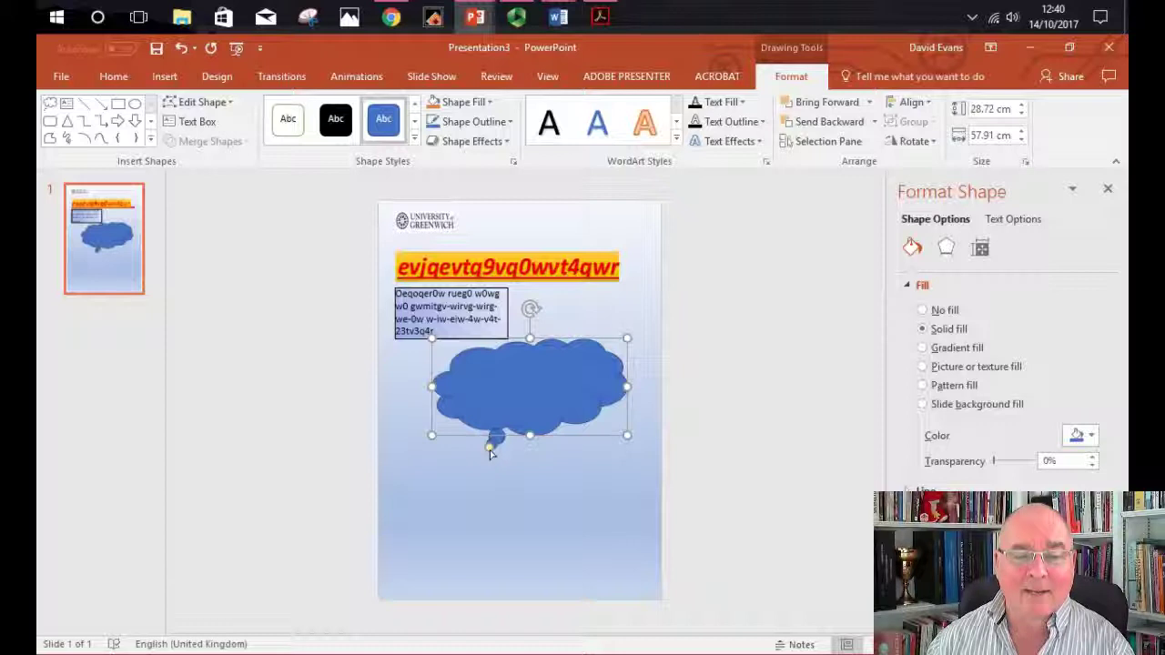
{"action": "left_click_drag", "start_coordinate": [489, 452], "coordinate": [604, 491]}
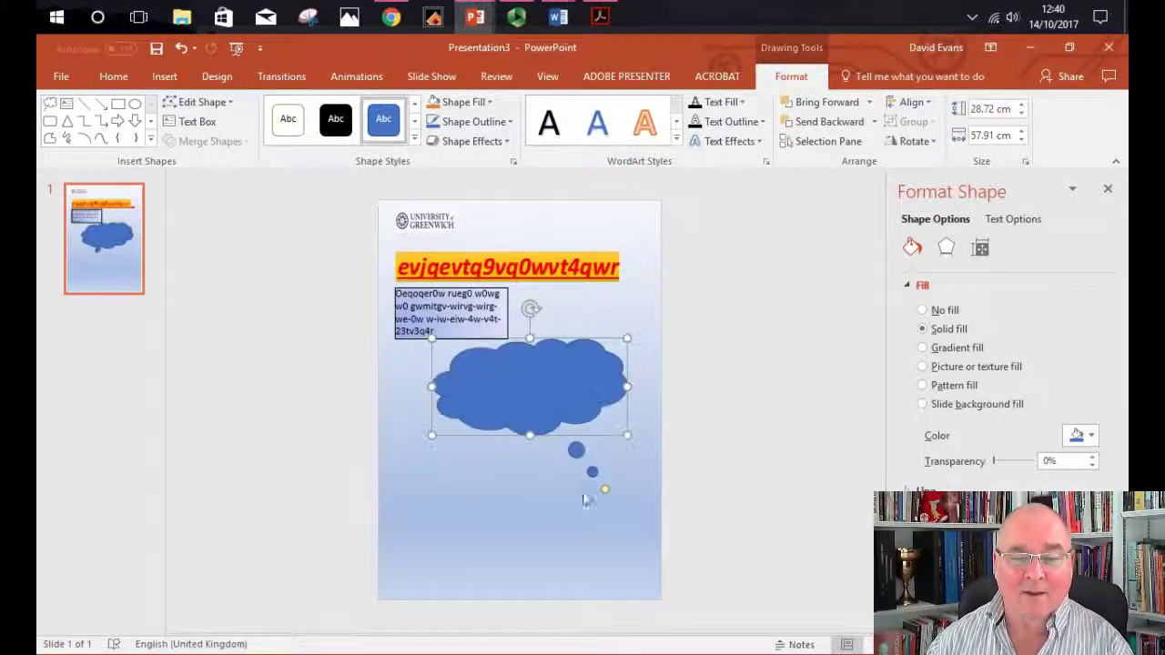
{"action": "left_click", "coordinate": [482, 488]}
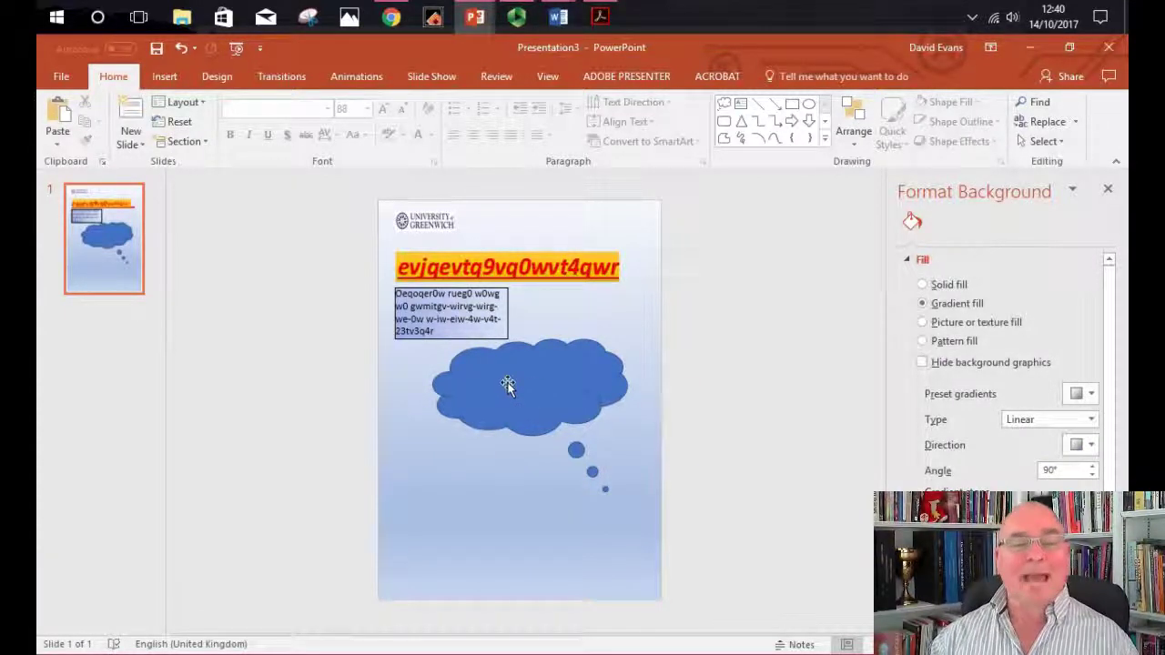
Give the cloud callout a light blue gradient shape style, keeping the text colour unchanged
{"action": "left_click", "coordinate": [582, 398]}
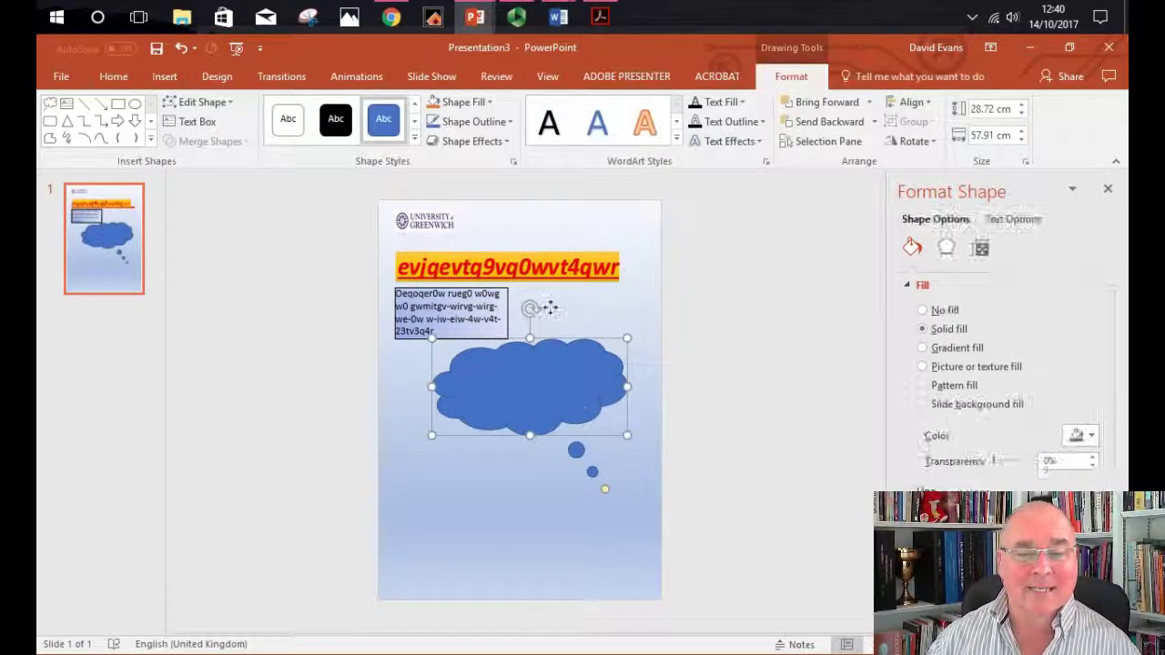
{"action": "left_click", "coordinate": [413, 142]}
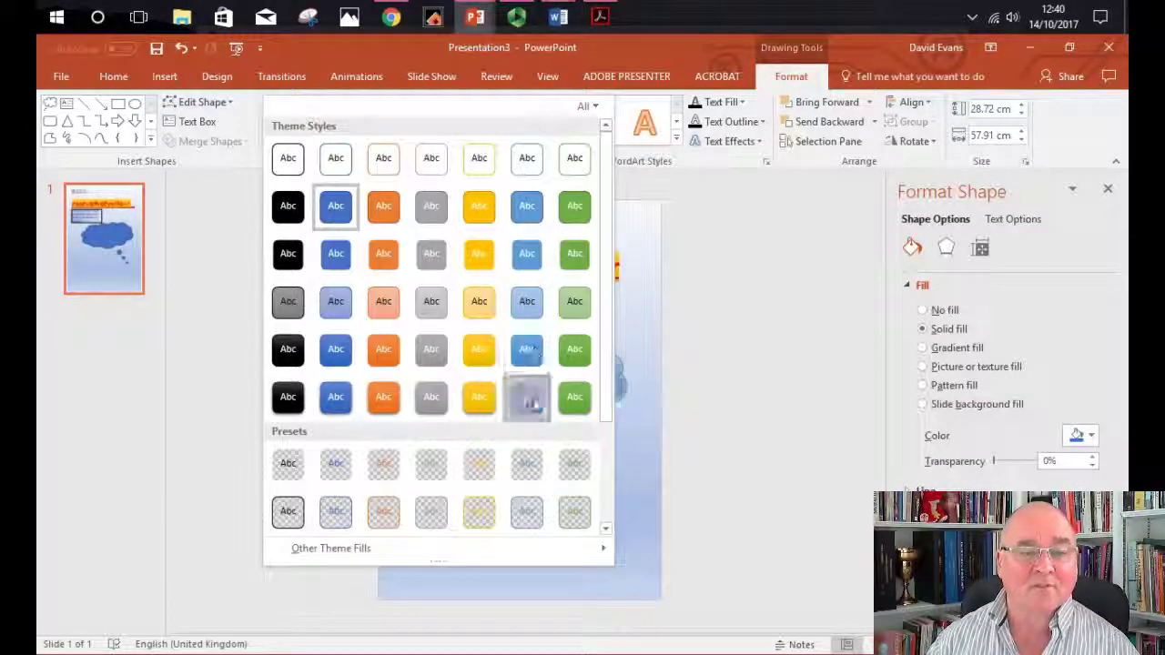
{"action": "left_click", "coordinate": [528, 398]}
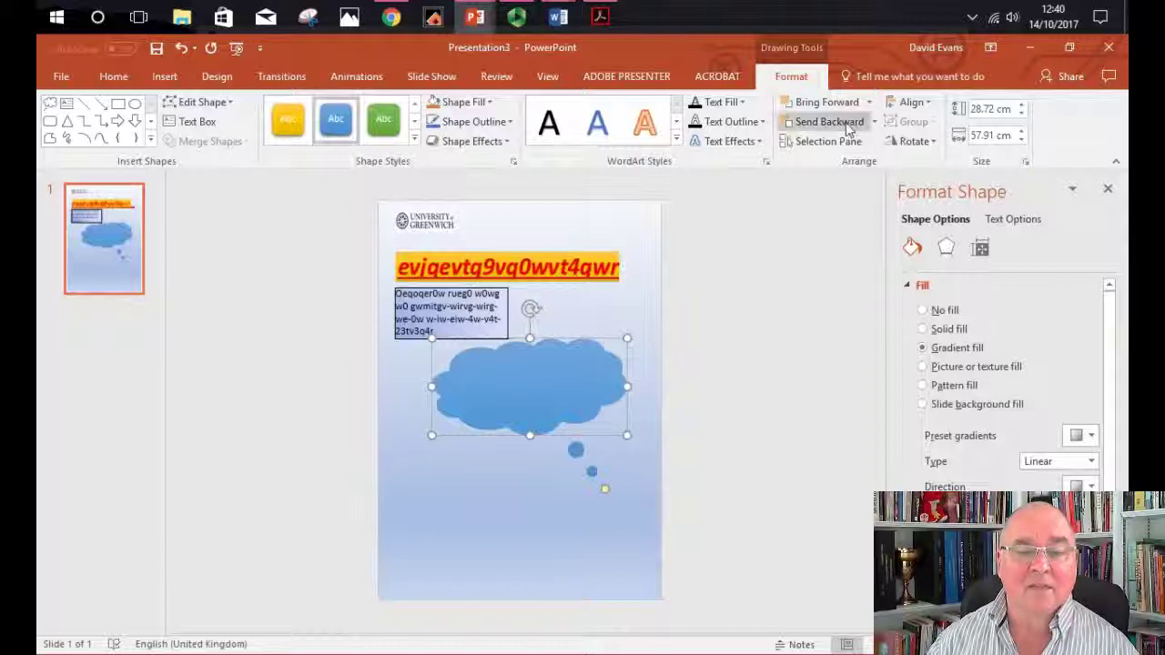
{"action": "left_click", "coordinate": [742, 102]}
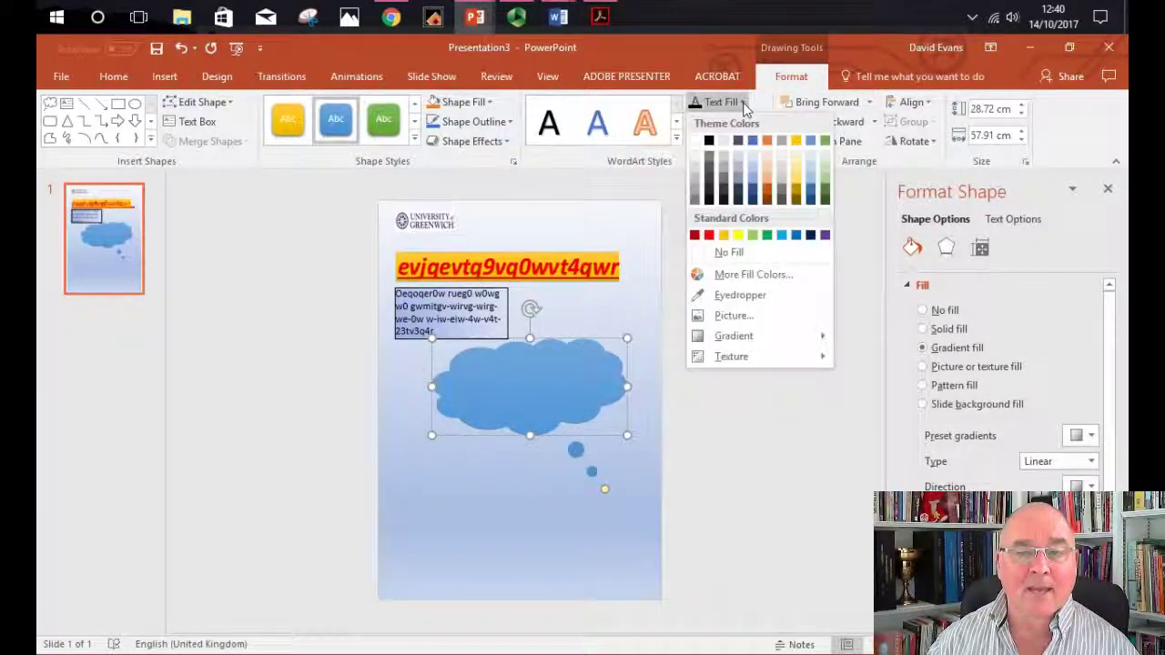
{"action": "mouse_move", "coordinate": [745, 337]}
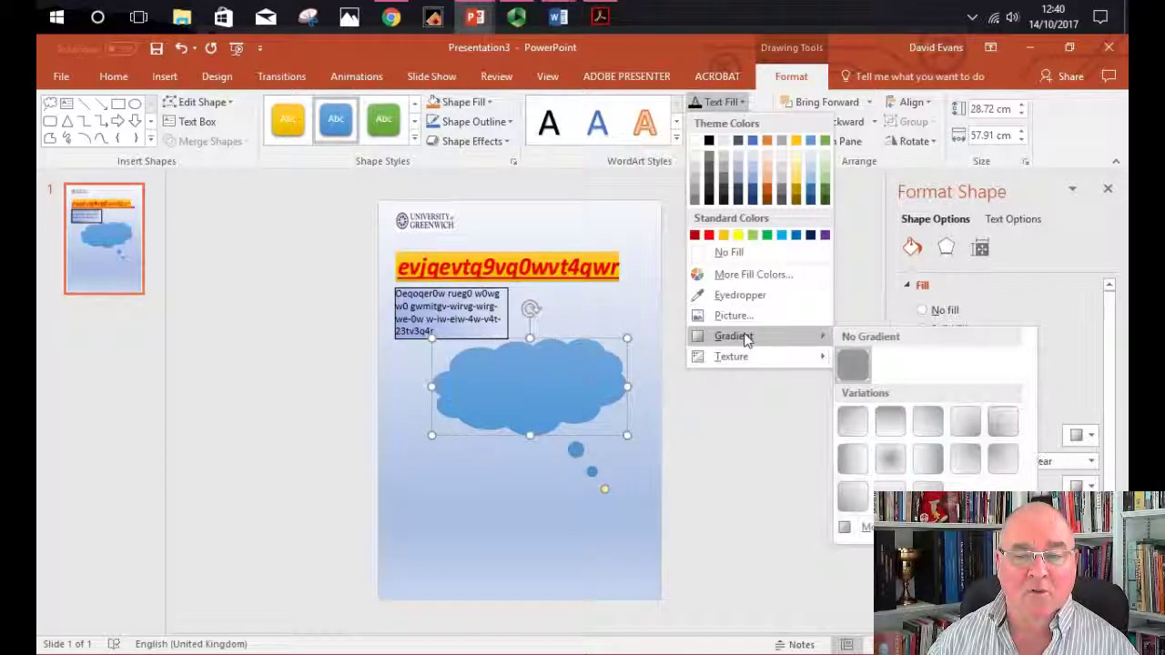
{"action": "left_click", "coordinate": [890, 421]}
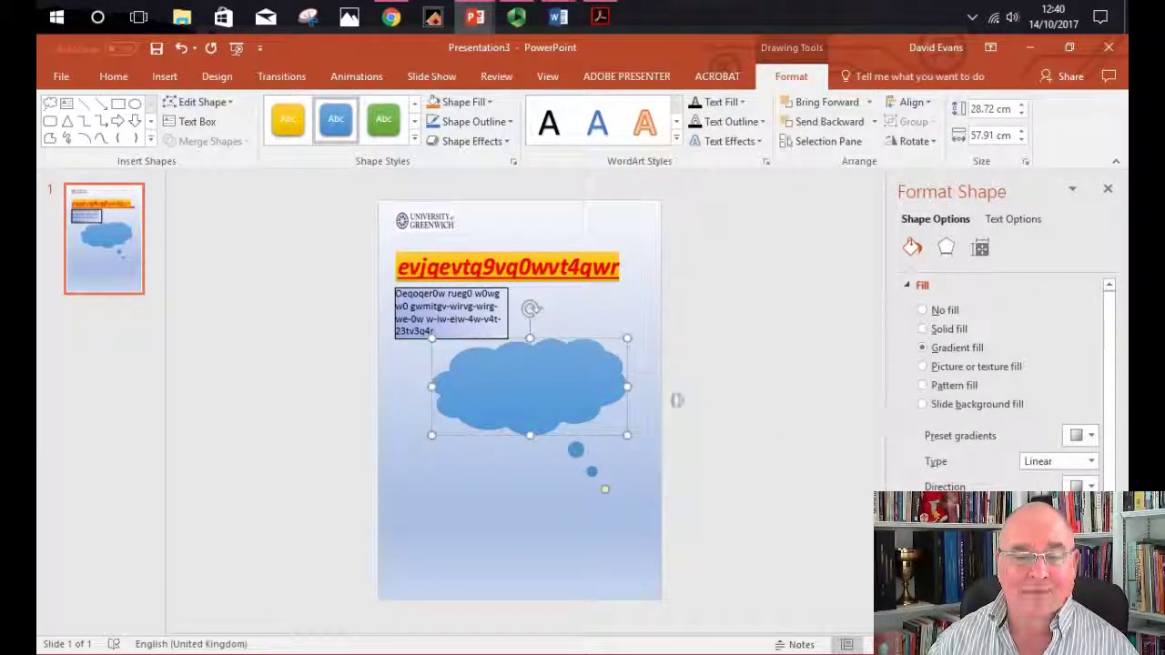
{"action": "left_click", "coordinate": [759, 396]}
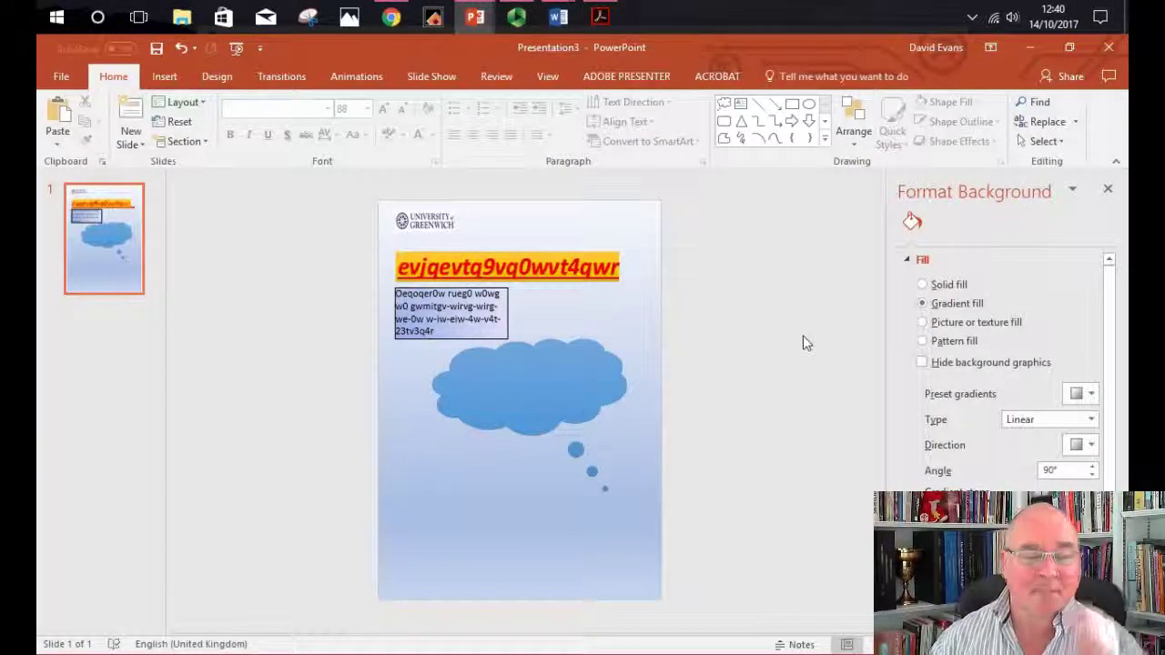